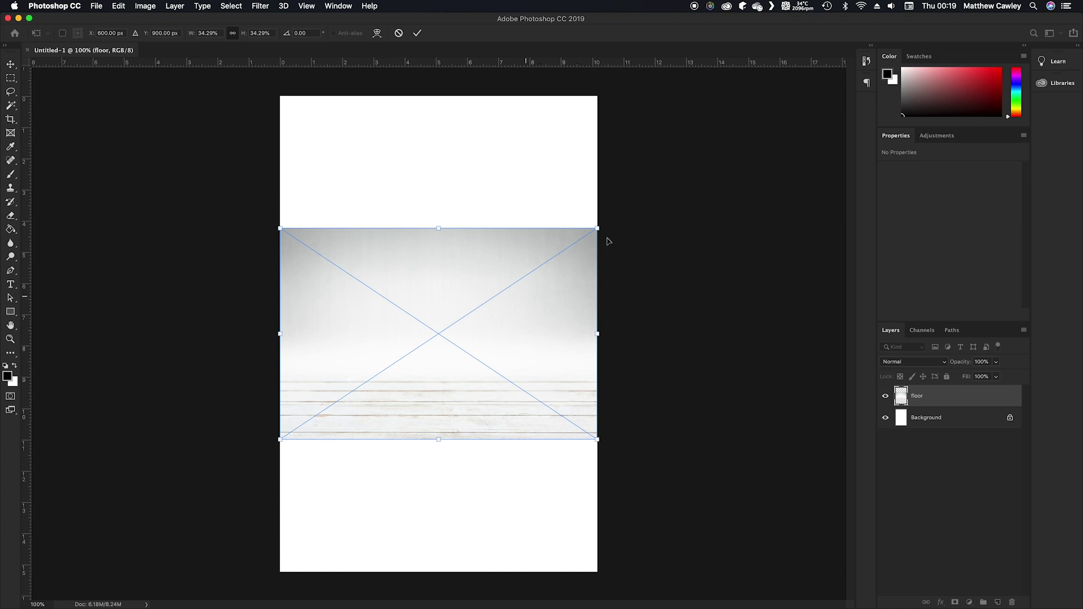
# Step: Enlarge the placed floor image to about 77.6% so it fills the whole canvas
pyautogui.moveTo(597, 228); pyautogui.dragTo(791, 77)
pyautogui.press('Return')
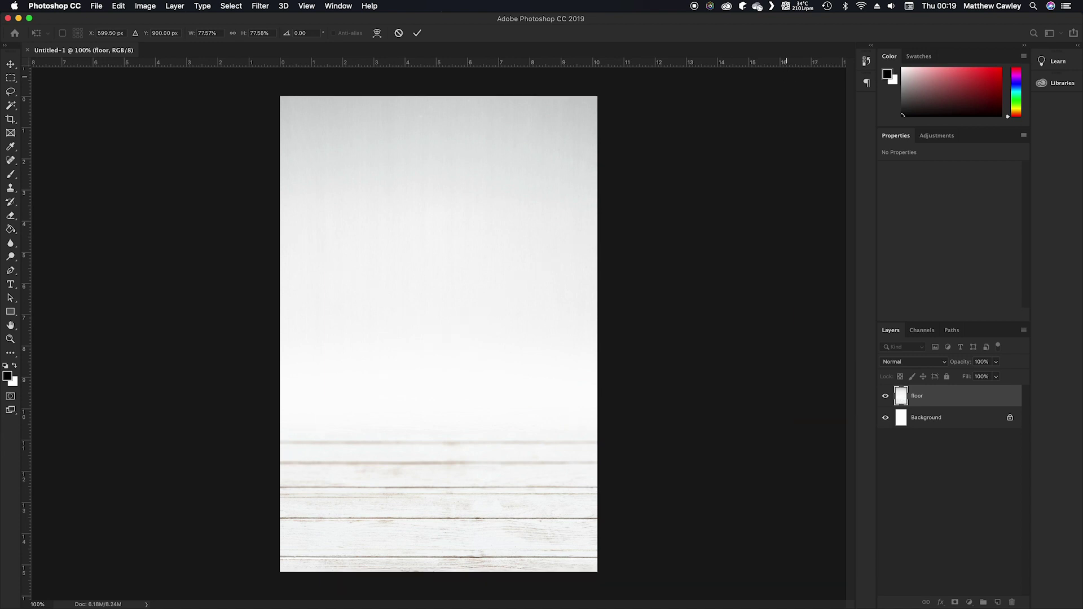
# Step: Place the glass image, scale it down to about 6.82 × 12.45 cm and centre the glass horizontally at X 1.38 cm
pyautogui.moveTo(823, 293); pyautogui.dragTo(466, 295)
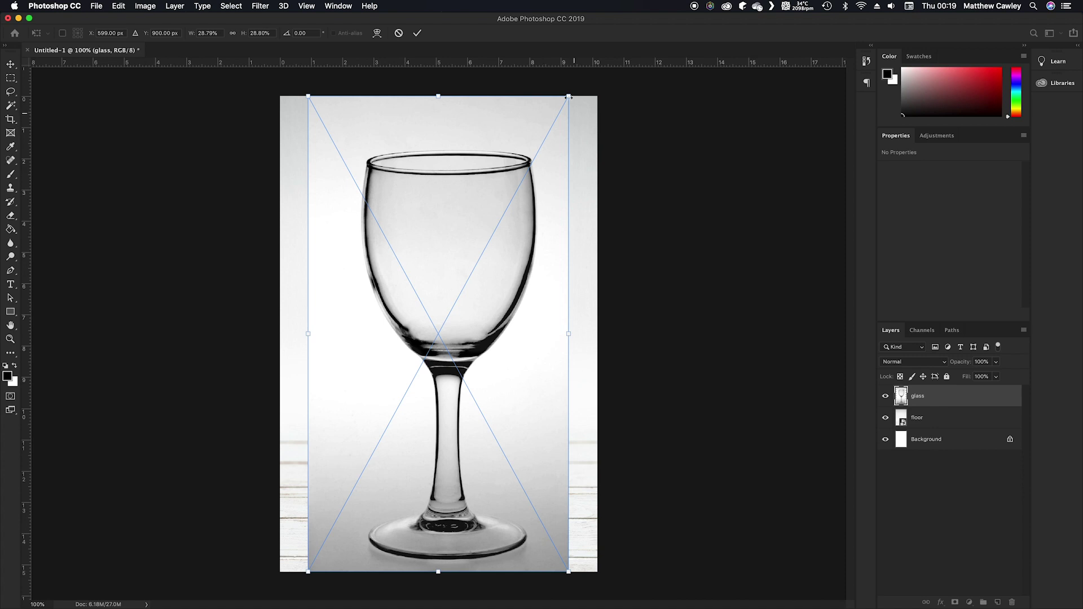
pyautogui.moveTo(567, 96); pyautogui.dragTo(544, 139)
pyautogui.moveTo(494, 293); pyautogui.dragTo(490, 293)
pyautogui.press('Left')
pyautogui.press('Left')
pyautogui.press('Left')
pyautogui.press('Left')
pyautogui.press('Left')
pyautogui.press('Return')
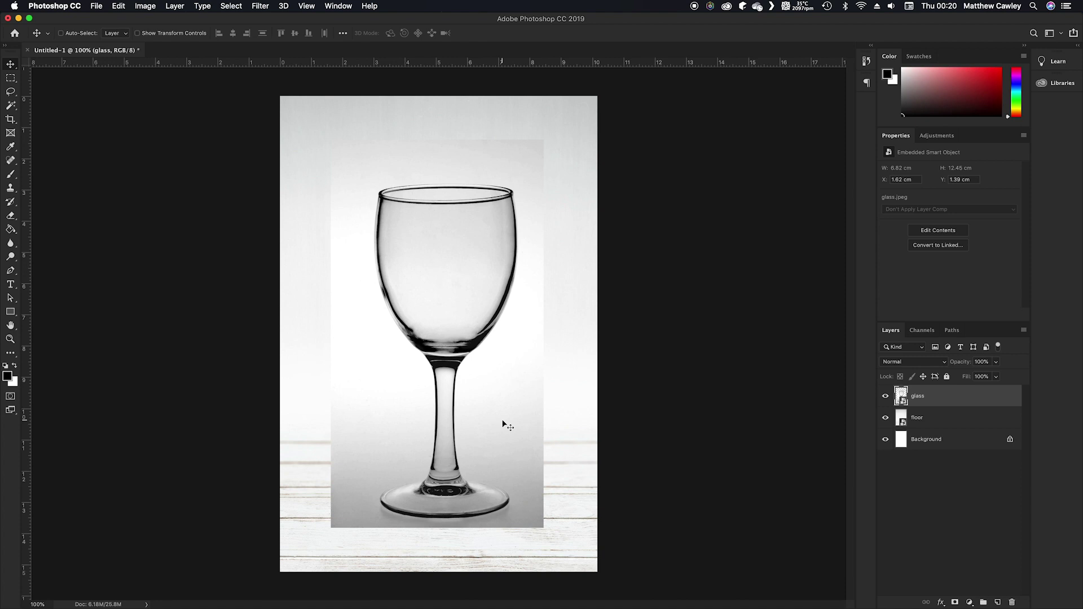
pyautogui.moveTo(497, 423); pyautogui.dragTo(490, 424)
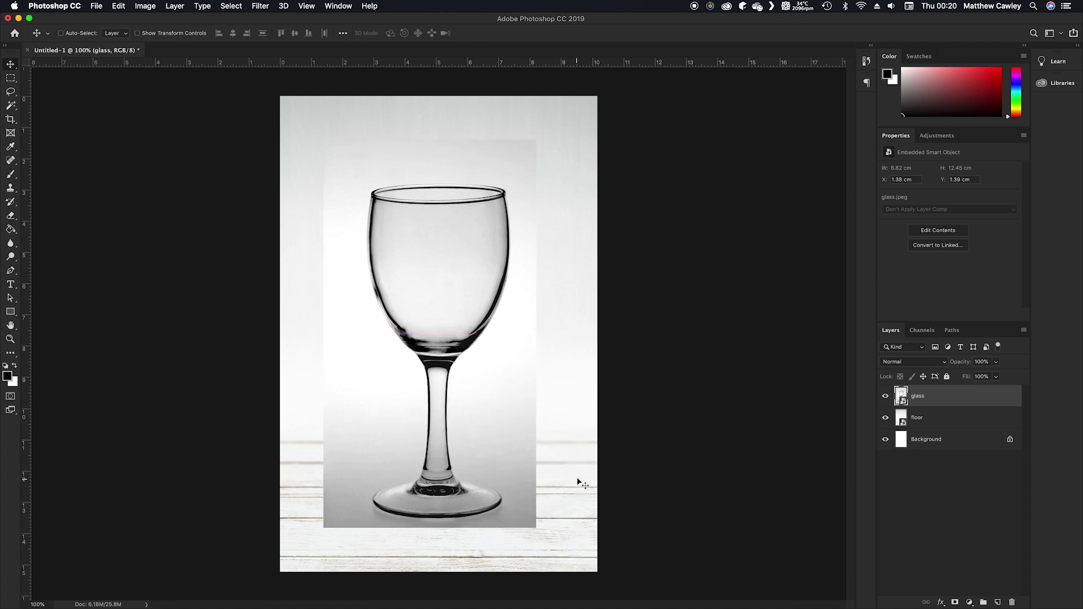
# Step: Lower the glass layer's opacity to 65% and warp the floor layer so its boards start lower behind the glass
pyautogui.click(996, 362)
pyautogui.moveTo(998, 375); pyautogui.dragTo(979, 375)
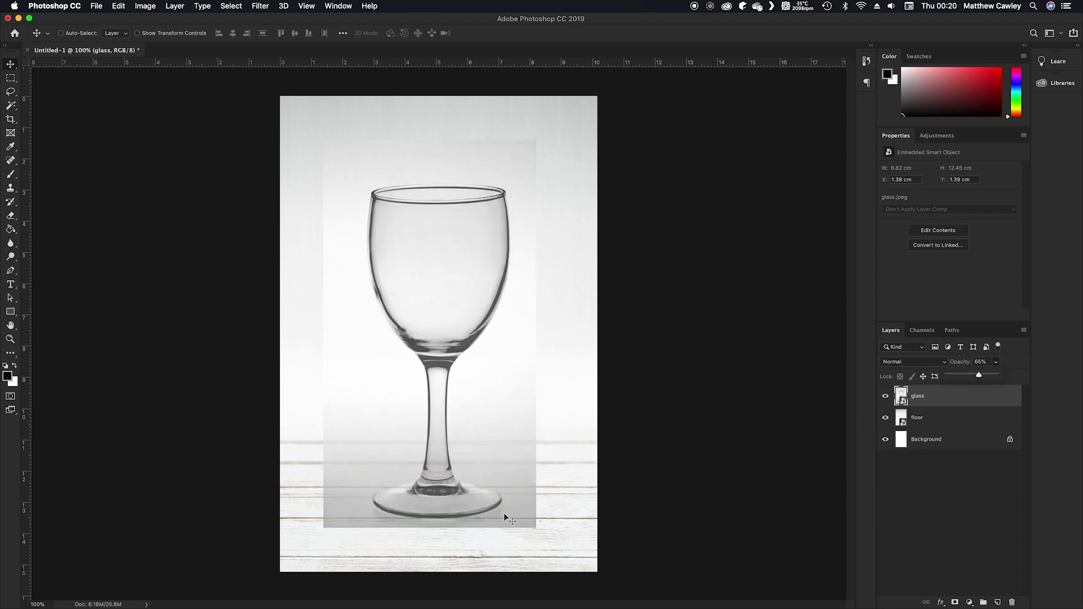
pyautogui.click(945, 421)
pyautogui.click(944, 421)
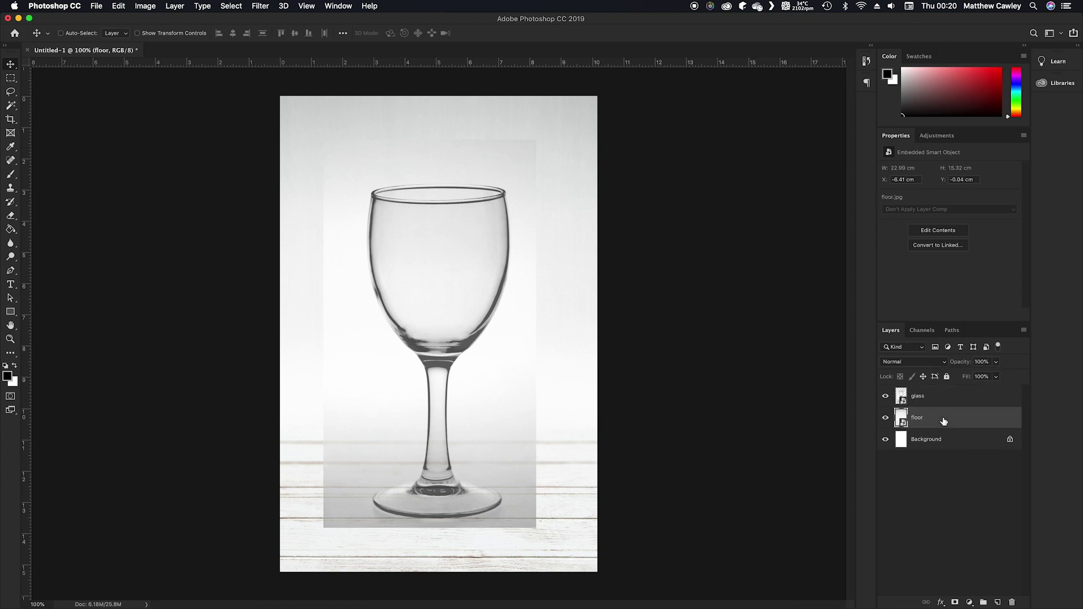
pyautogui.press('super+t')
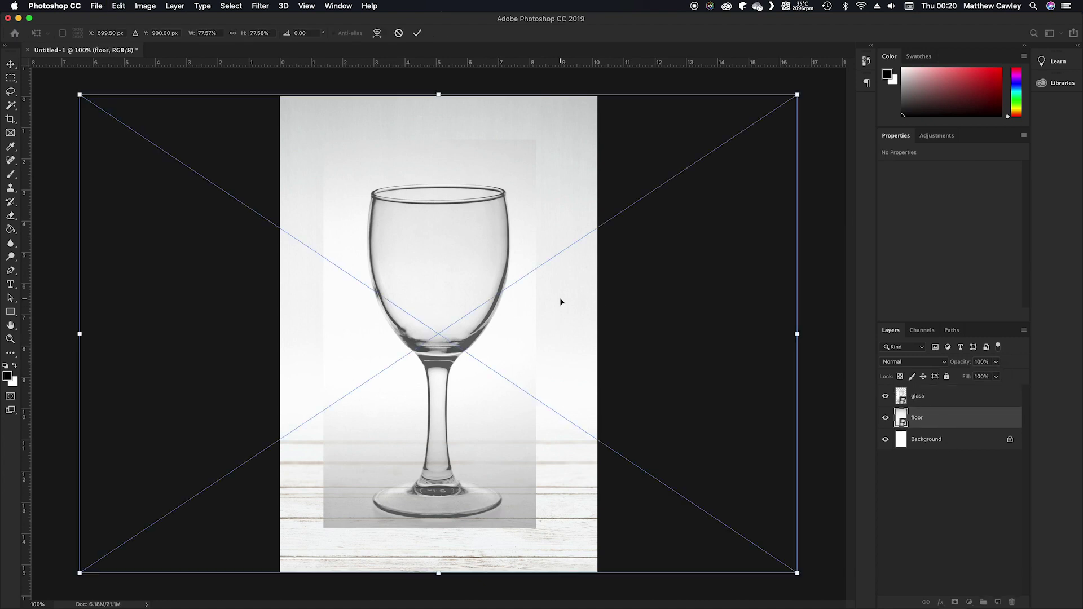
pyautogui.rightClick(547, 303)
pyautogui.click(602, 378)
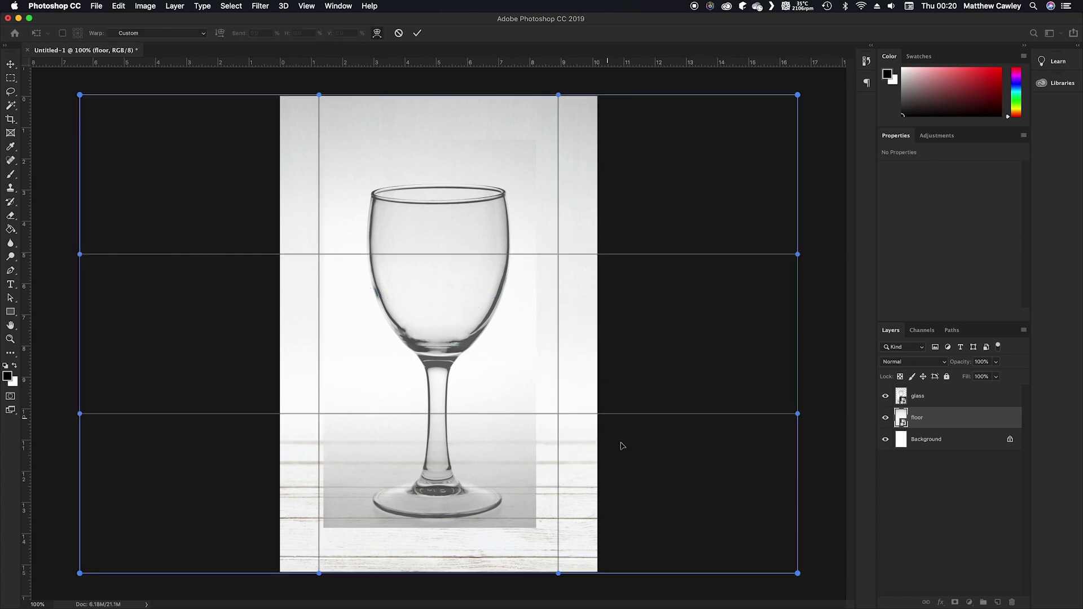
pyautogui.moveTo(795, 423); pyautogui.dragTo(797, 483)
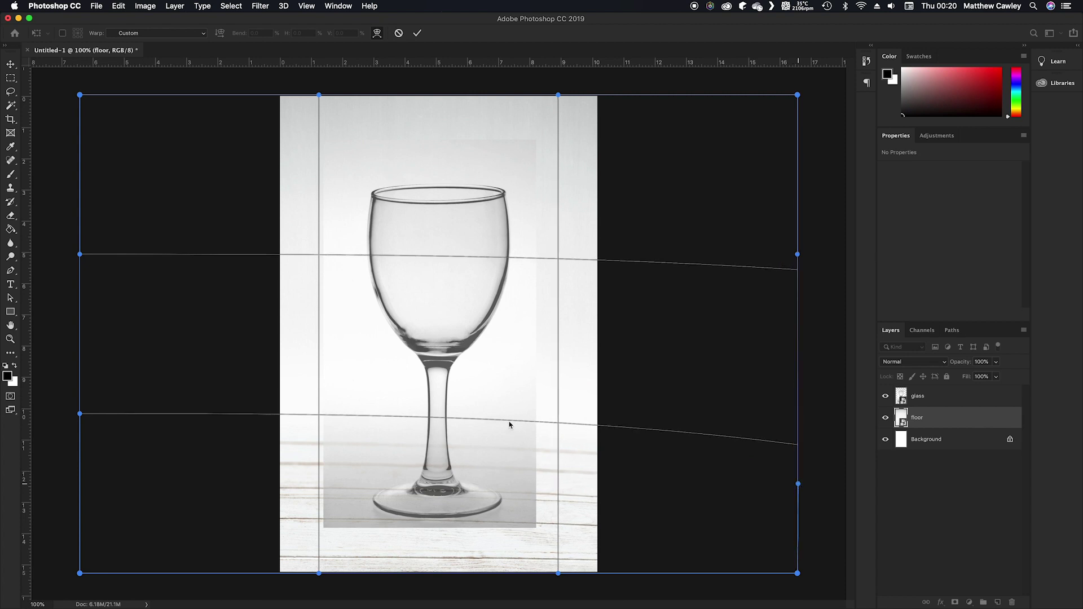
pyautogui.moveTo(80, 413); pyautogui.dragTo(81, 489)
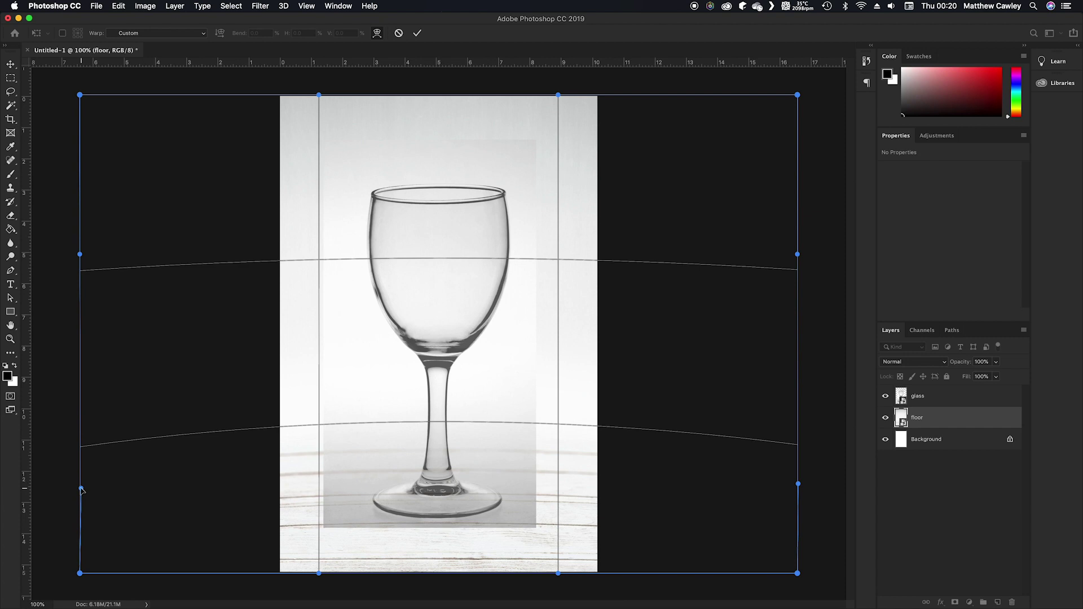
pyautogui.moveTo(320, 429)
pyautogui.mouseDown()
pyautogui.moveTo(316, 451)
pyautogui.moveTo(320, 439)
pyautogui.mouseUp()
pyautogui.moveTo(560, 434); pyautogui.dragTo(561, 449)
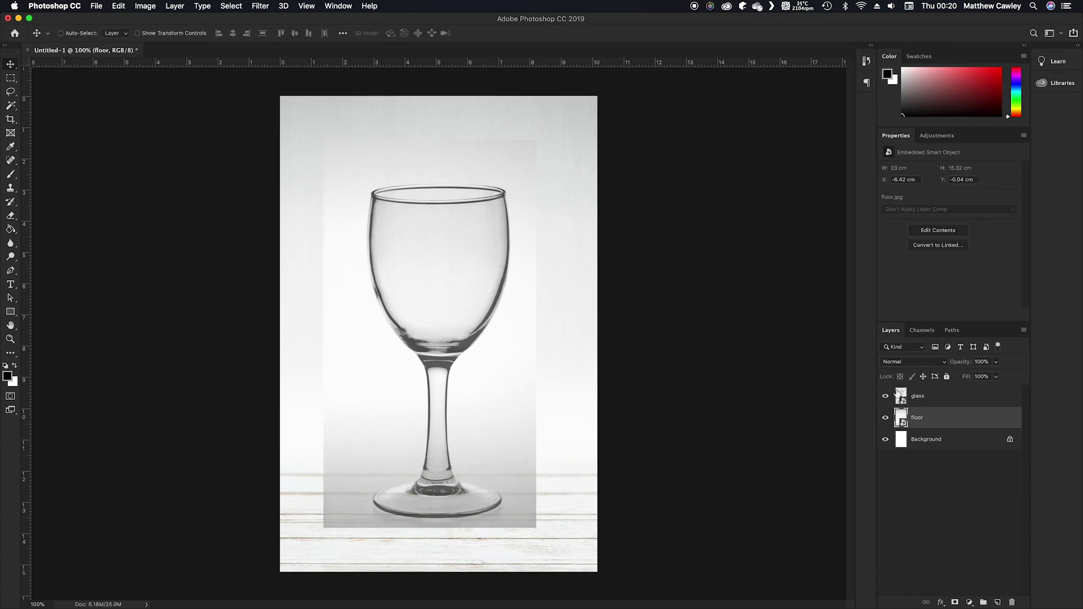
# Step: Move the glass layer down to Y 1.68 cm and restore its opacity to 100%
pyautogui.keyDown('super'); pyautogui.click(481, 280); pyautogui.keyUp('super')
pyautogui.moveTo(465, 273); pyautogui.dragTo(466, 287)
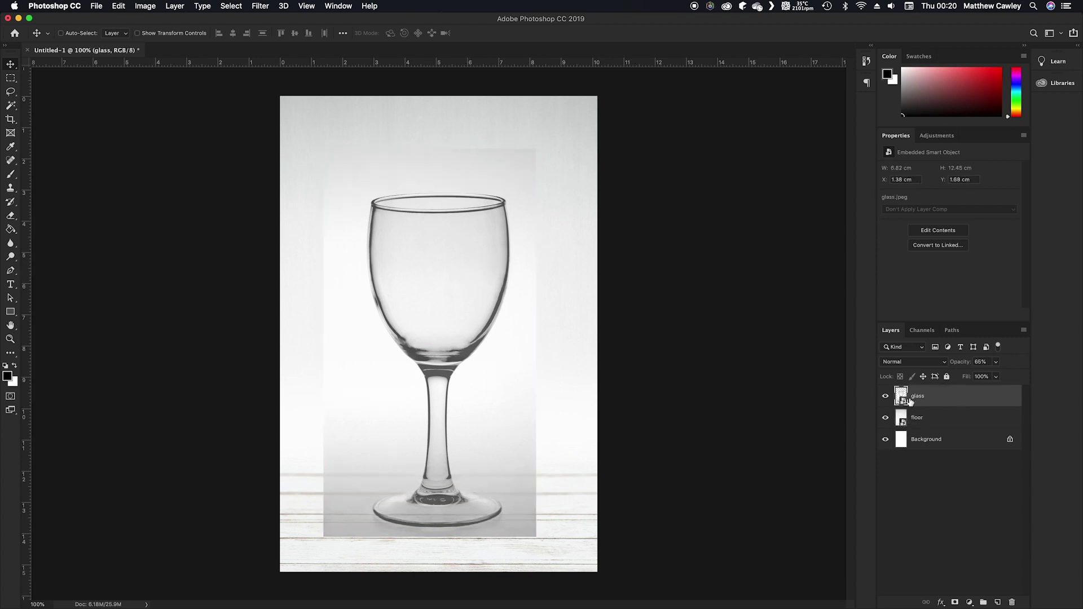
pyautogui.moveTo(999, 364); pyautogui.dragTo(1032, 376)
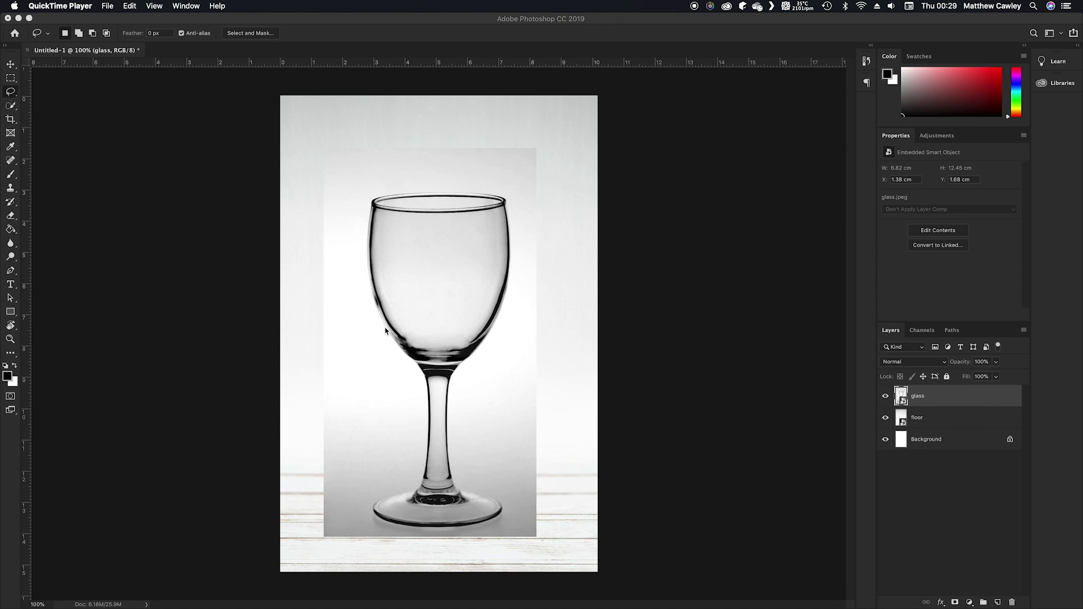
pyautogui.click(12, 107)
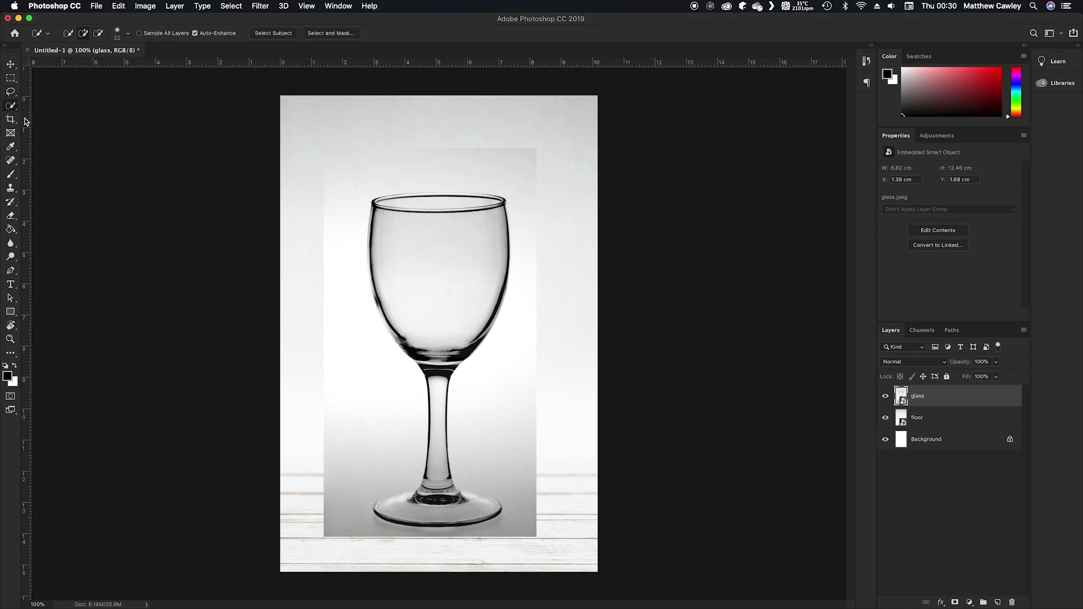
pyautogui.moveTo(17, 111); pyautogui.dragTo(27, 111)
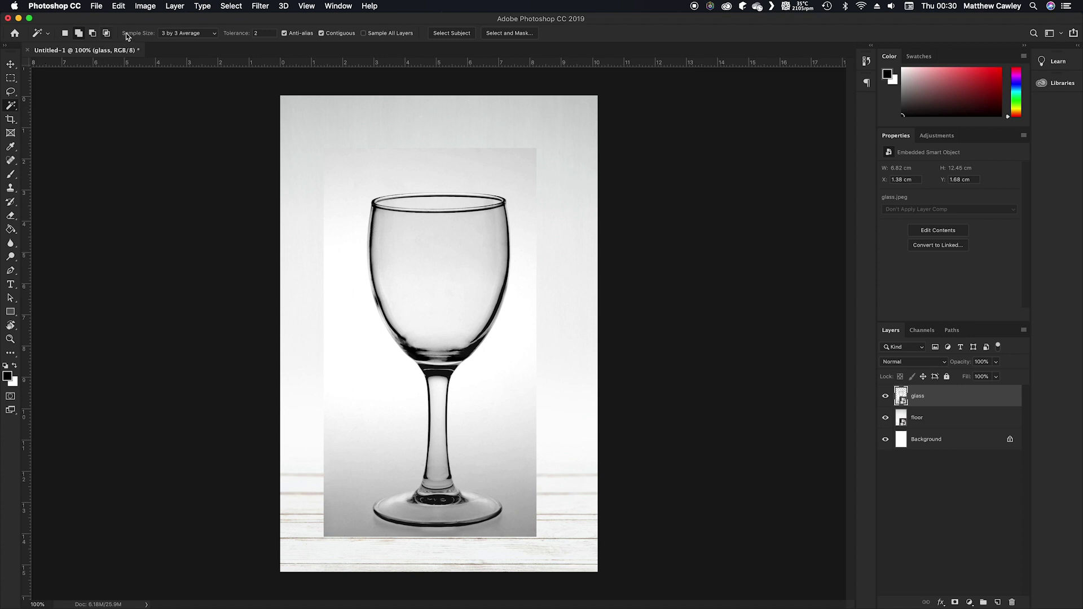
pyautogui.click(332, 218)
pyautogui.click(333, 226)
pyautogui.click(334, 232)
pyautogui.click(336, 253)
pyautogui.click(378, 424)
pyautogui.click(374, 443)
pyautogui.click(373, 460)
pyautogui.press('super+z')
pyautogui.press('super+z')
pyautogui.press('super+d')
# Step: Select the glass with Select Subject, completing its stem and base with Quick Selection, and turn the selection into a layer mask
pyautogui.click(444, 35)
pyautogui.rightClick(16, 110)
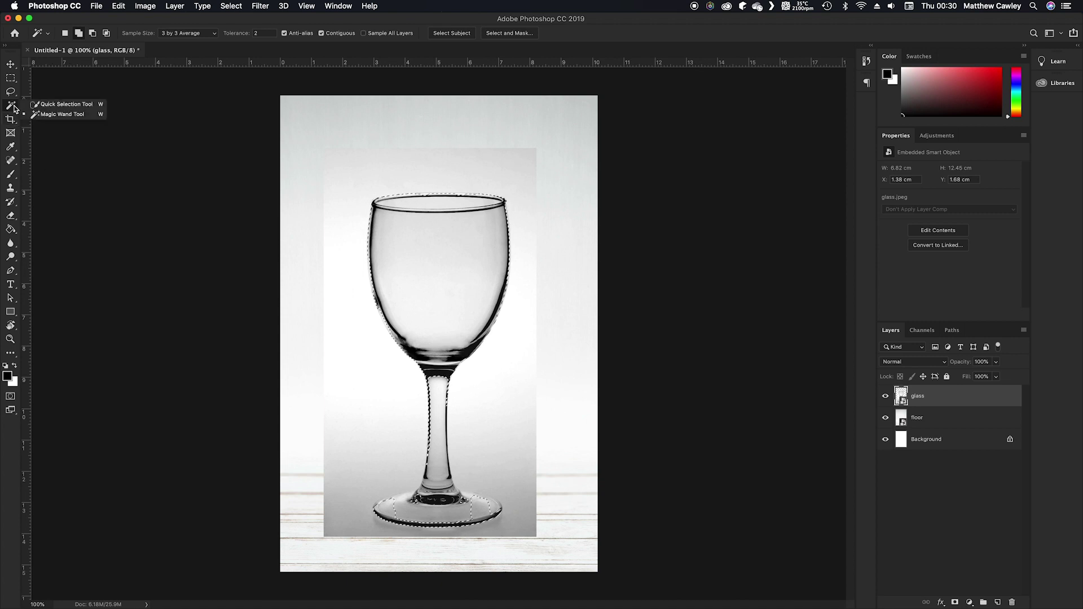
pyautogui.click(33, 105)
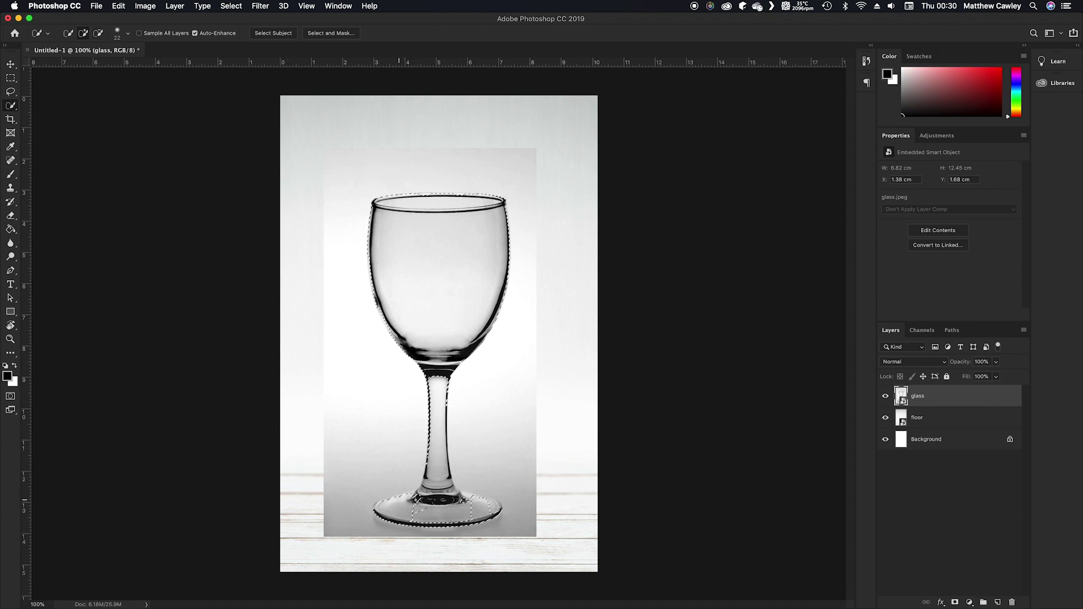
pyautogui.moveTo(416, 496); pyautogui.dragTo(445, 515)
pyautogui.moveTo(442, 486); pyautogui.dragTo(440, 478)
pyautogui.moveTo(448, 373); pyautogui.dragTo(454, 356)
pyautogui.moveTo(444, 475); pyautogui.dragTo(447, 478)
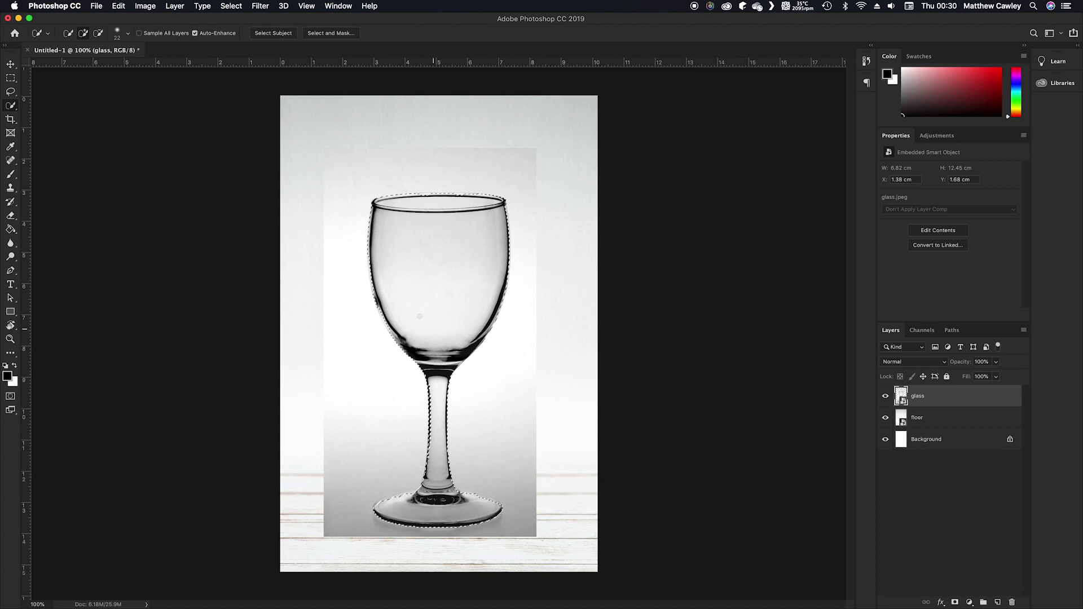
pyautogui.click(955, 602)
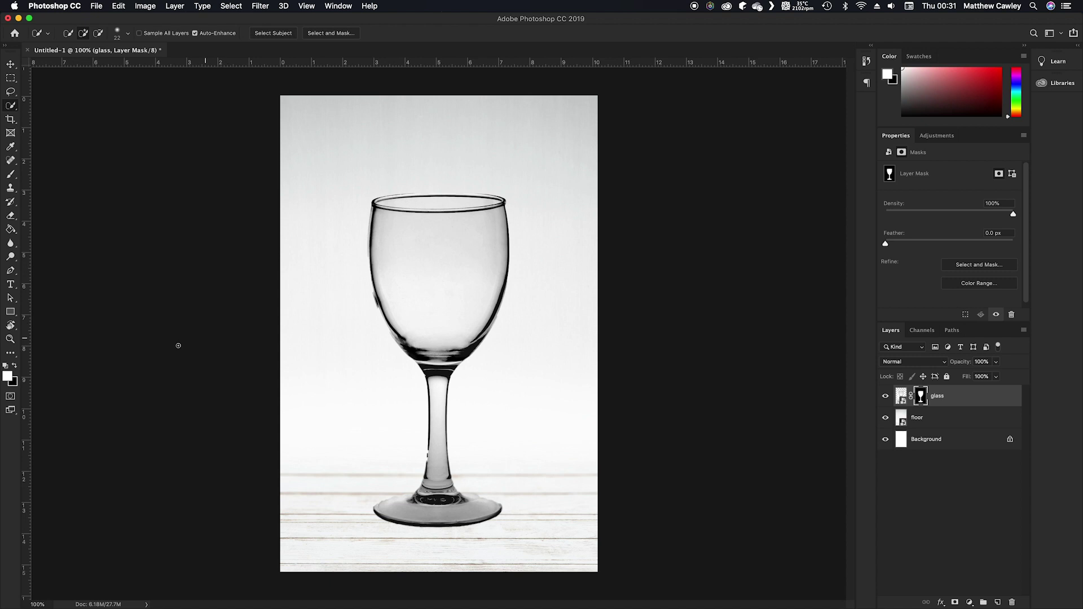
# Step: Brush white on the glass mask to restore the stem's broken left edge, and black to remove the surrounding spill
pyautogui.click(12, 339)
pyautogui.moveTo(388, 424); pyautogui.dragTo(504, 508)
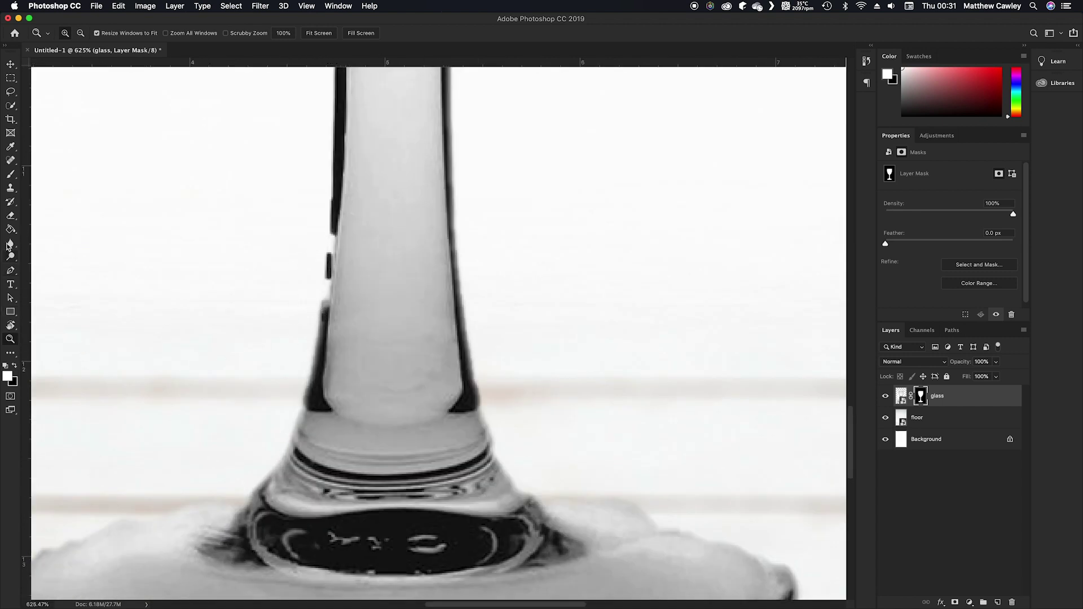
pyautogui.click(10, 178)
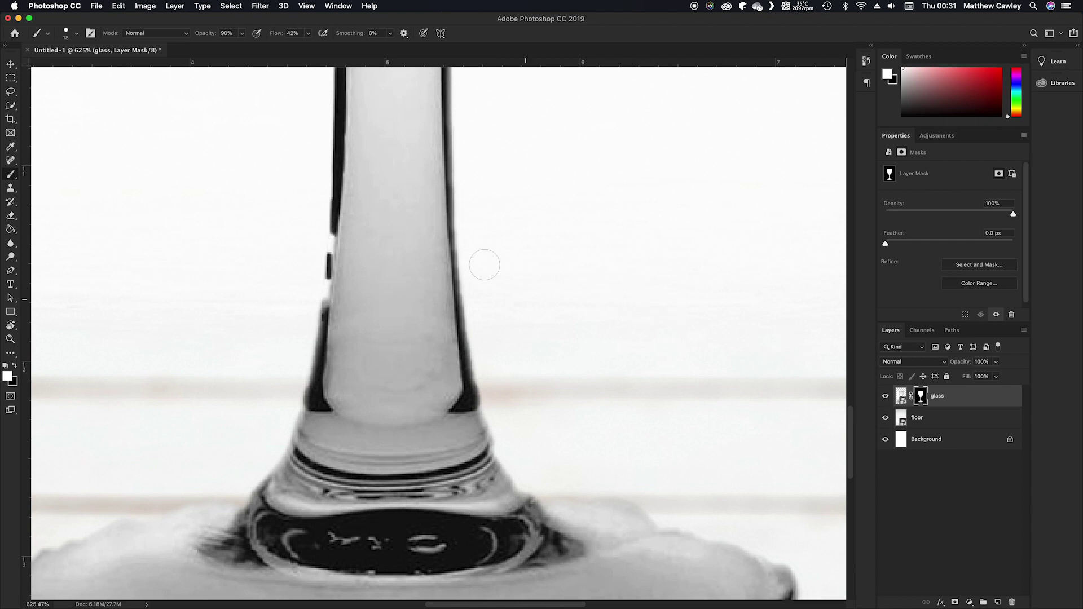
pyautogui.moveTo(334, 266)
pyautogui.mouseDown()
pyautogui.moveTo(333, 216)
pyautogui.moveTo(320, 328)
pyautogui.moveTo(294, 264)
pyautogui.moveTo(309, 208)
pyautogui.moveTo(265, 265)
pyautogui.moveTo(293, 226)
pyautogui.moveTo(271, 307)
pyautogui.moveTo(317, 333)
pyautogui.moveTo(310, 381)
pyautogui.mouseUp()
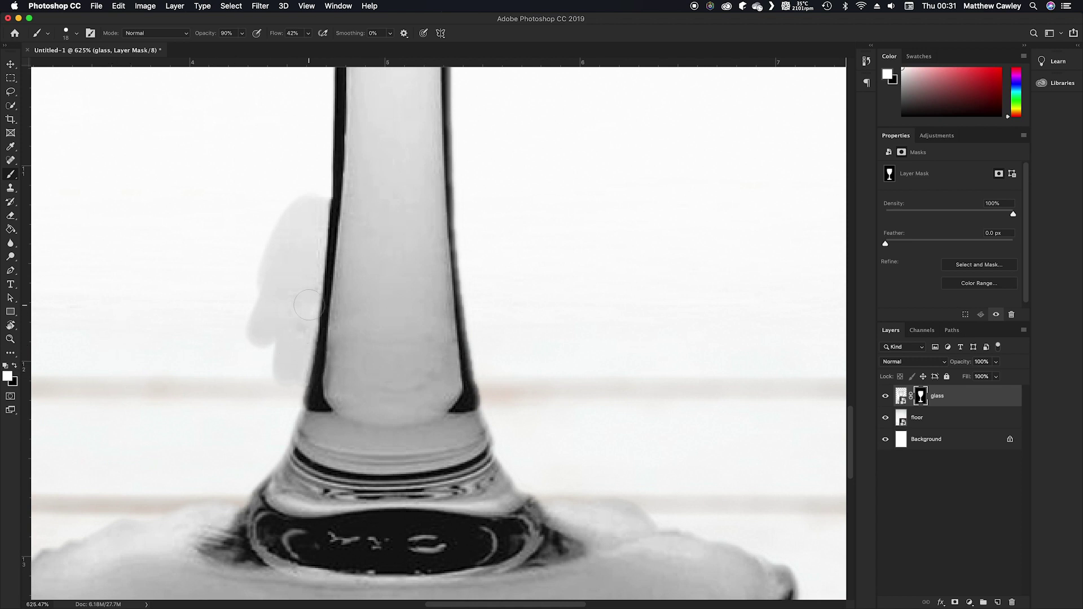
pyautogui.press('x')
pyautogui.moveTo(268, 225)
pyautogui.mouseDown()
pyautogui.moveTo(251, 310)
pyautogui.moveTo(286, 217)
pyautogui.moveTo(288, 235)
pyautogui.moveTo(298, 199)
pyautogui.moveTo(305, 226)
pyautogui.moveTo(312, 211)
pyautogui.moveTo(299, 298)
pyautogui.moveTo(279, 298)
pyautogui.moveTo(270, 326)
pyautogui.moveTo(293, 361)
pyautogui.moveTo(292, 380)
pyautogui.moveTo(309, 196)
pyautogui.mouseUp()
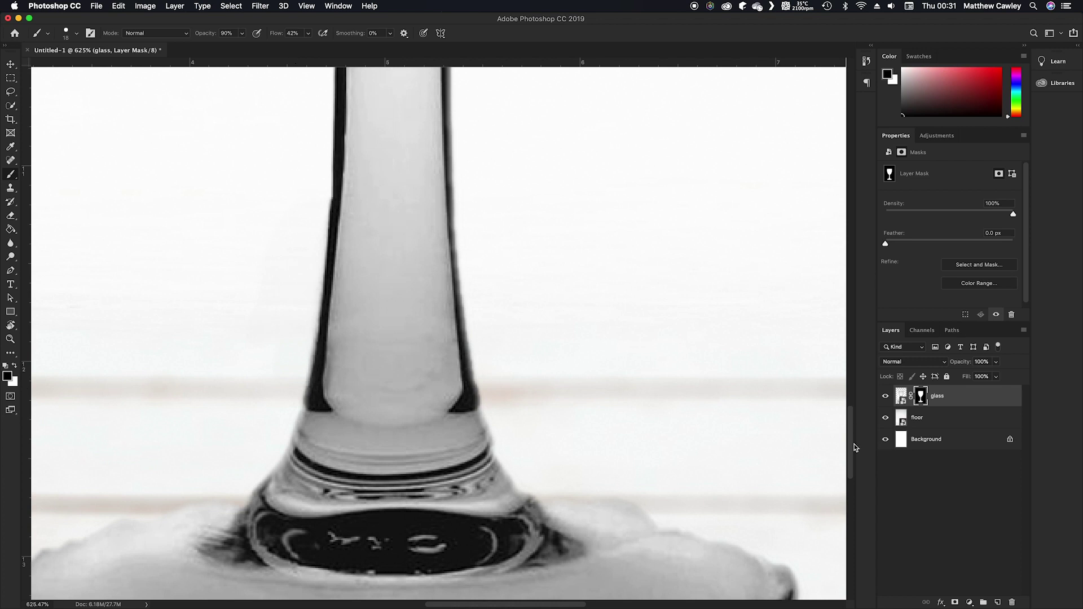
# Step: Paint white on the glass mask to bring back the left rim of the glass base
pyautogui.scroll(-5, 850, 441)
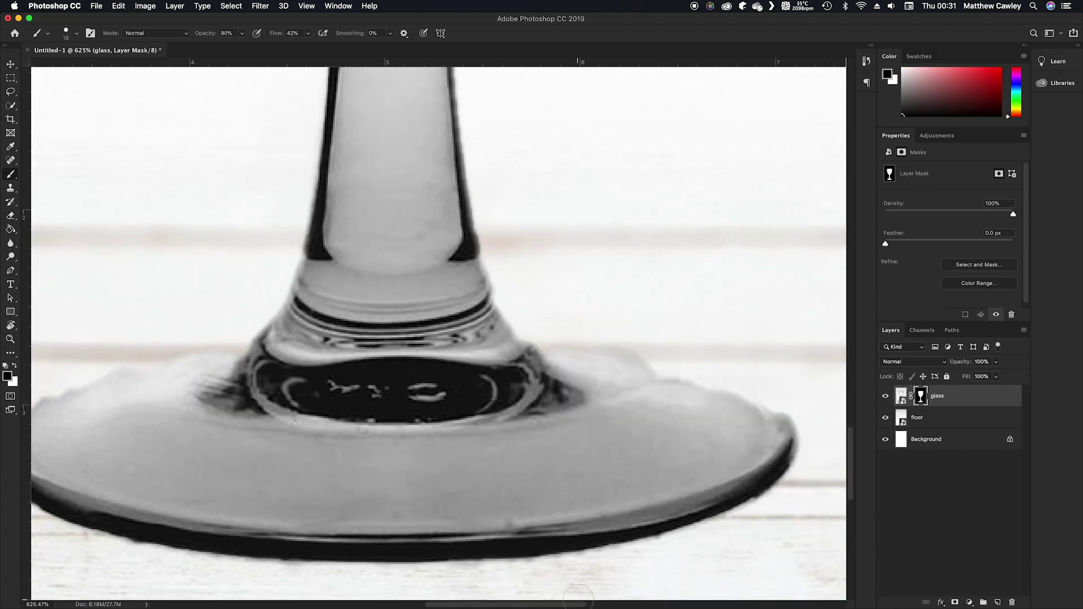
pyautogui.hscroll(-5, 577, 607)
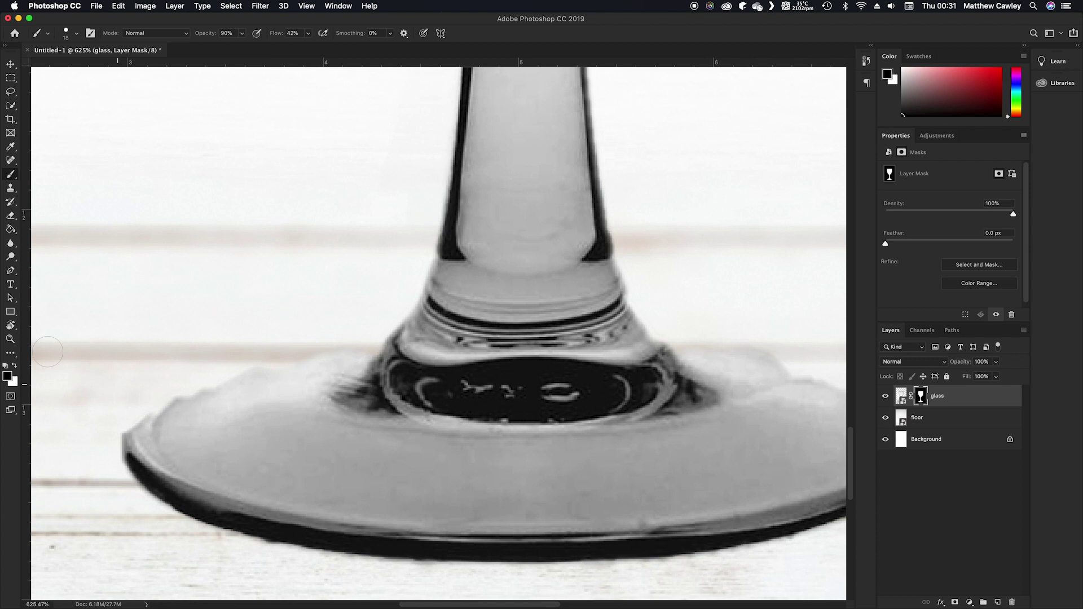
pyautogui.press('x')
pyautogui.moveTo(308, 369)
pyautogui.mouseDown()
pyautogui.moveTo(198, 391)
pyautogui.moveTo(147, 423)
pyautogui.mouseUp()
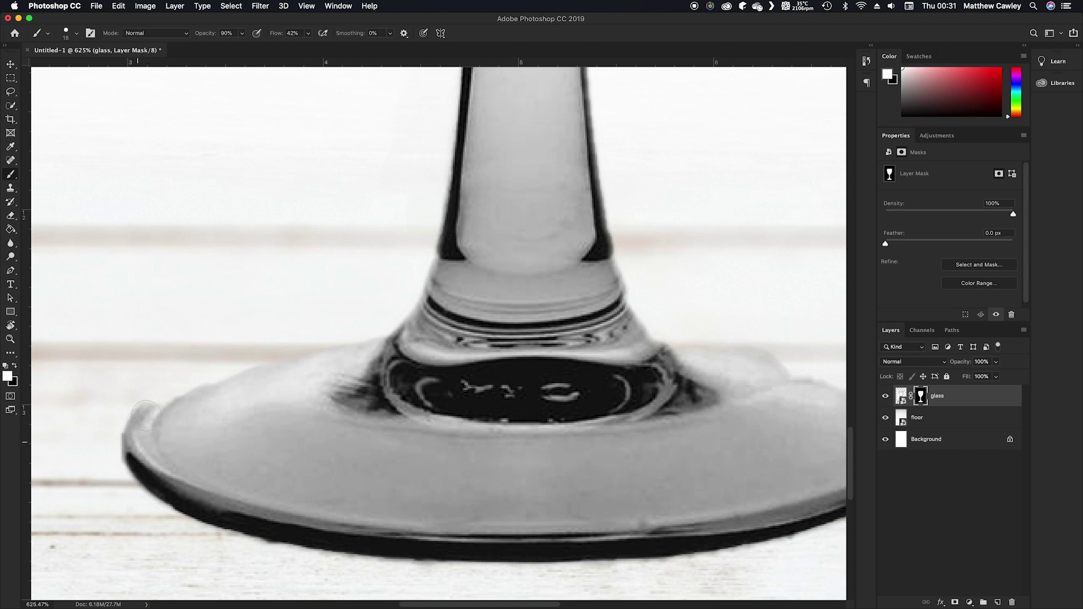
# Step: Restore the outer edge of the glass bowl by painting white along it on the layer mask
pyautogui.hscroll(5, 395, 332)
pyautogui.scroll(3, 508, 327)
pyautogui.moveTo(853, 435); pyautogui.dragTo(852, 221)
pyautogui.moveTo(733, 180); pyautogui.dragTo(761, 423)
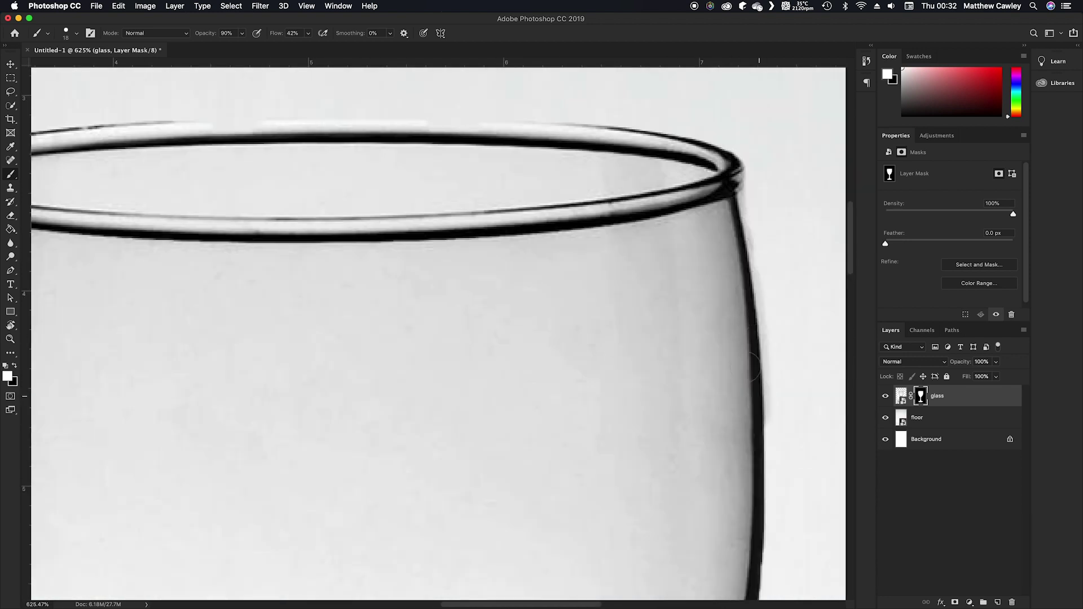
pyautogui.moveTo(851, 237); pyautogui.dragTo(851, 265)
pyautogui.moveTo(759, 245); pyautogui.dragTo(740, 510)
pyautogui.moveTo(851, 265); pyautogui.dragTo(851, 294)
pyautogui.moveTo(564, 604); pyautogui.dragTo(482, 604)
pyautogui.press('super+minus')
pyautogui.press('super+minus')
pyautogui.press('super+minus')
pyautogui.press('super+minus')
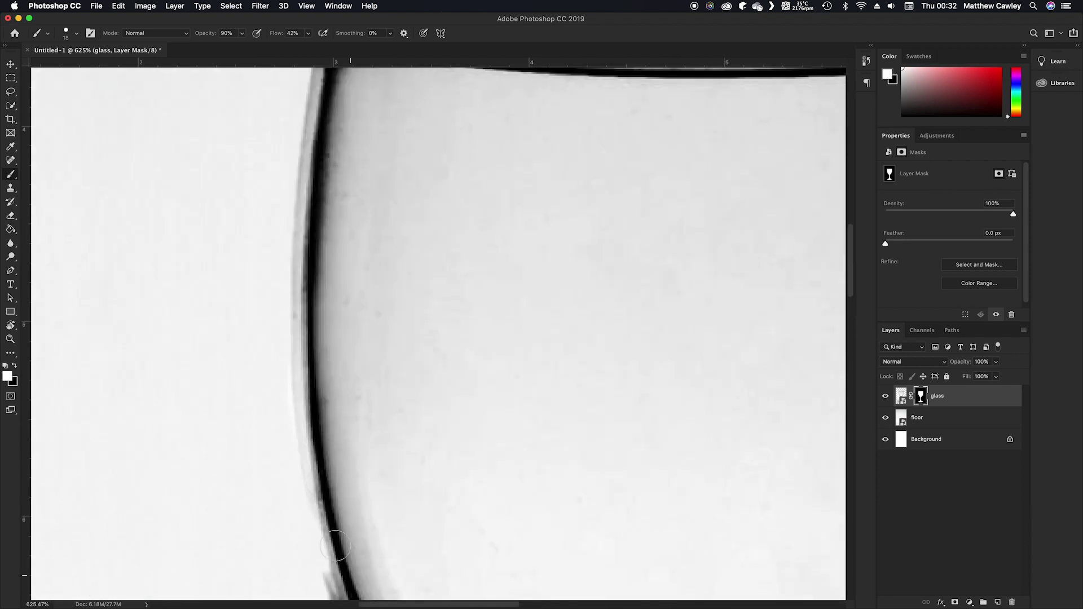
pyautogui.scroll(-10, 846, 249)
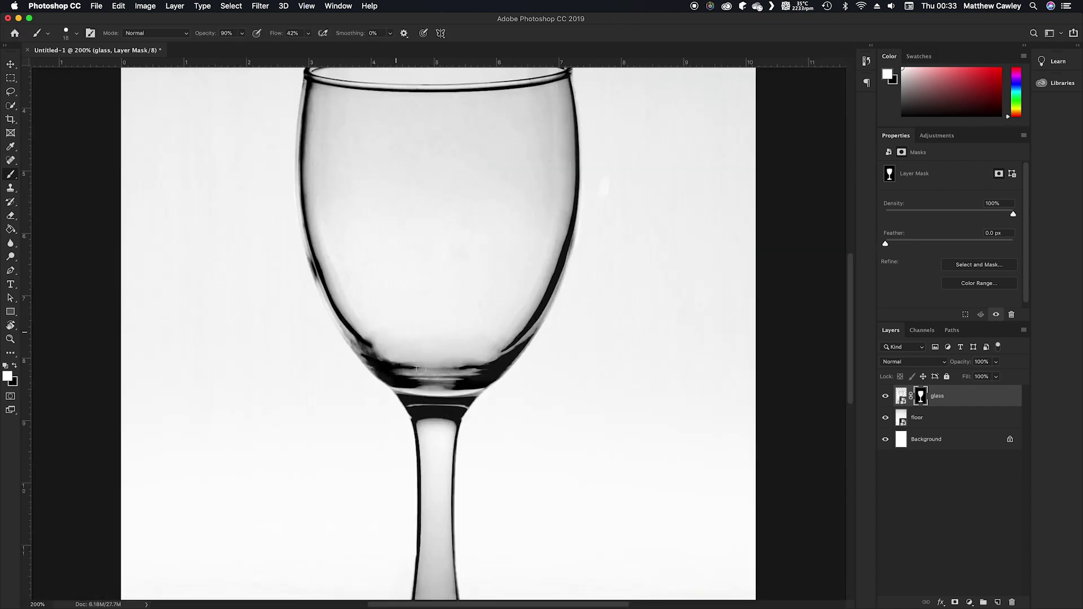
pyautogui.press('super+plus')
pyautogui.press('x')
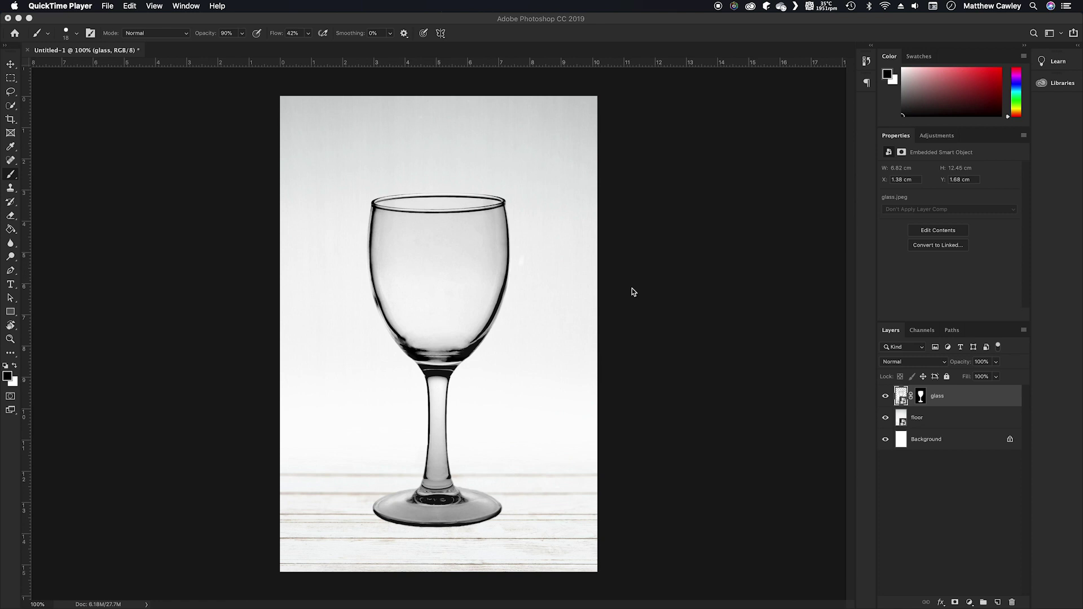
# Step: Set the glass layer's blend mode to Multiply and its opacity to 40%
pyautogui.click(893, 361)
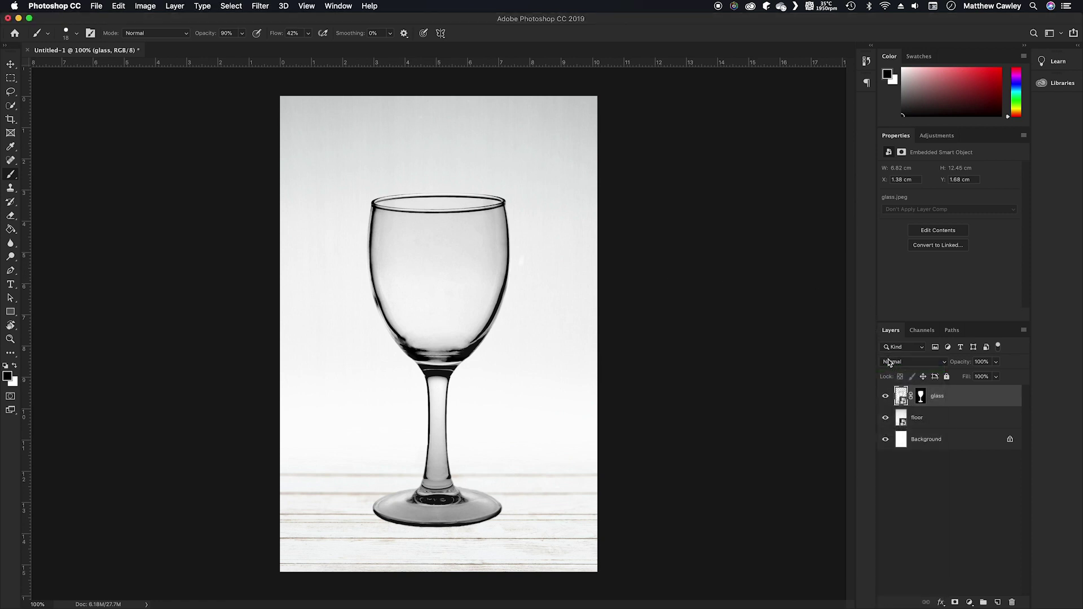
pyautogui.click(889, 361)
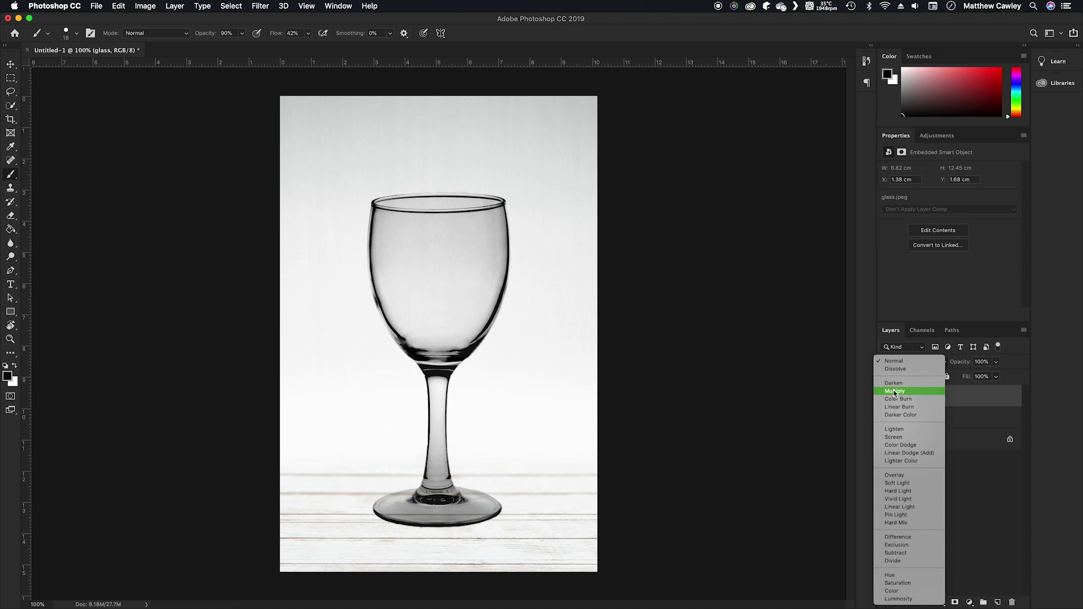
pyautogui.click(895, 391)
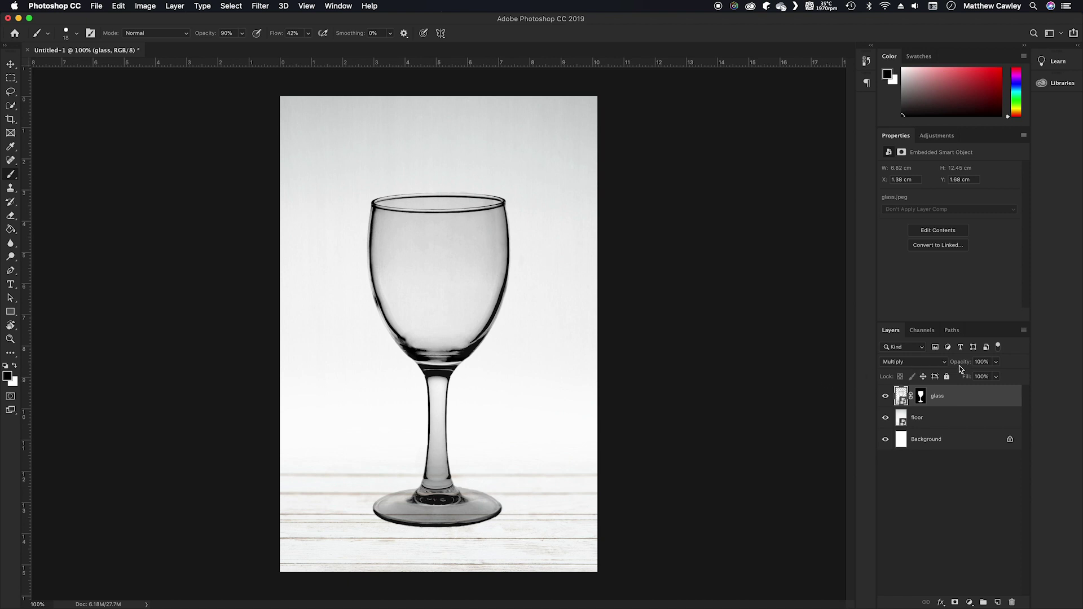
pyautogui.moveTo(961, 364); pyautogui.dragTo(930, 361)
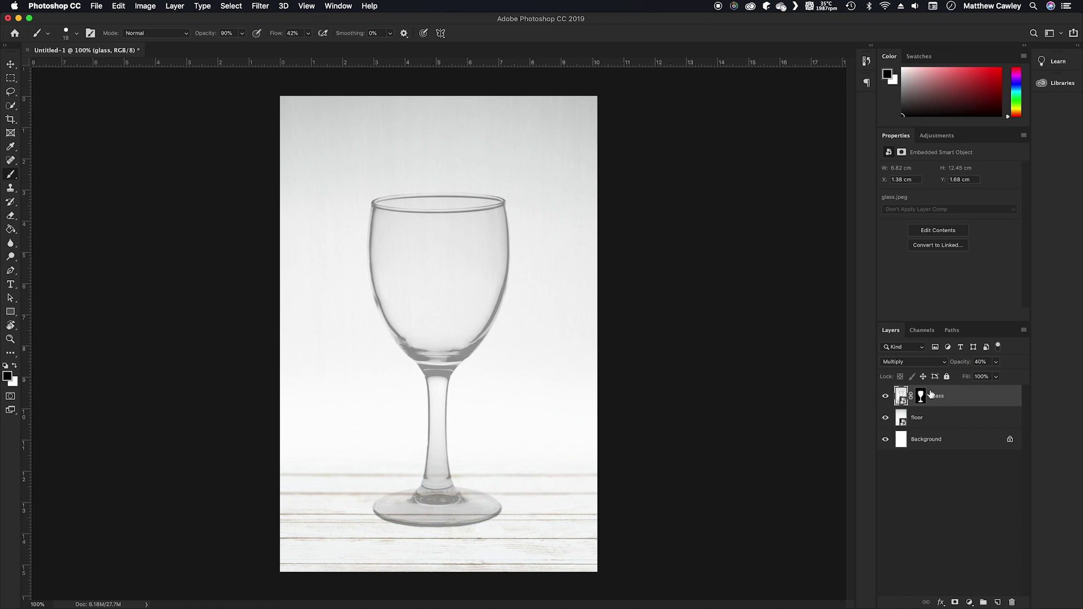
# Step: Duplicate the masked glass layer and raise the copy's opacity to 96%
pyautogui.moveTo(954, 401); pyautogui.dragTo(999, 600)
pyautogui.moveTo(954, 368); pyautogui.dragTo(1037, 372)
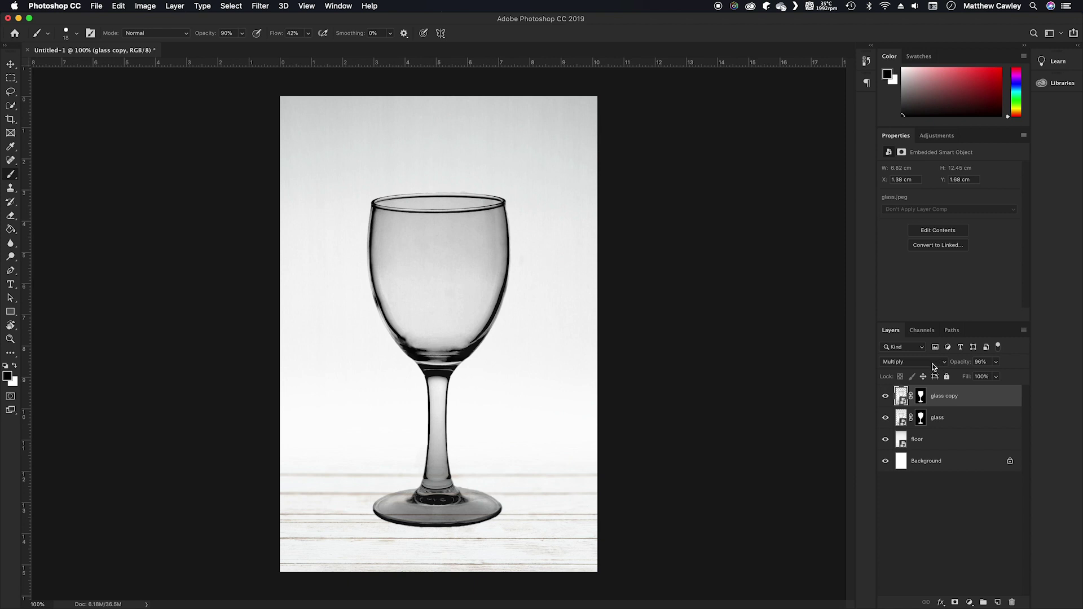
# Step: Change the glass copy layer's blend mode to Darker Color and its opacity to 99%
pyautogui.click(936, 366)
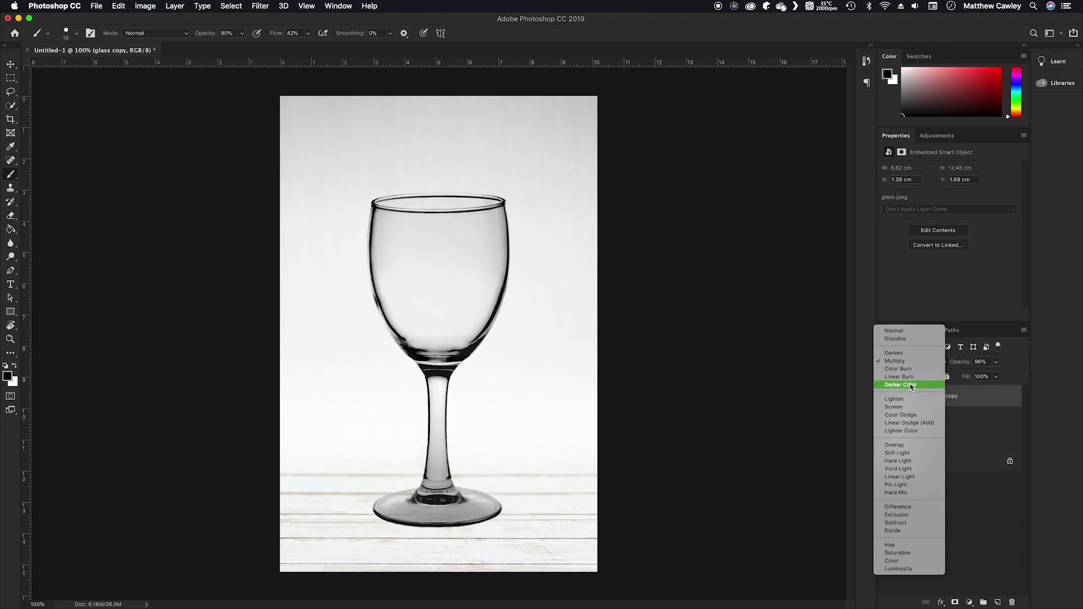
pyautogui.click(912, 384)
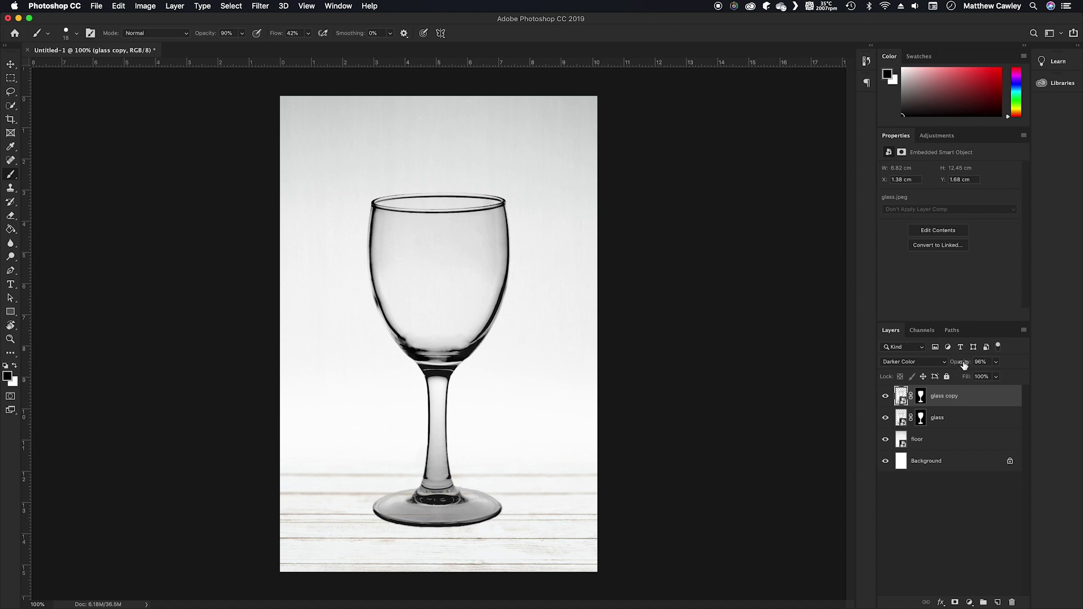
pyautogui.moveTo(963, 366); pyautogui.dragTo(967, 365)
# Step: Duplicate the glass copy layer and set the new copy to Screen blend mode at 100% opacity
pyautogui.moveTo(959, 397); pyautogui.dragTo(997, 602)
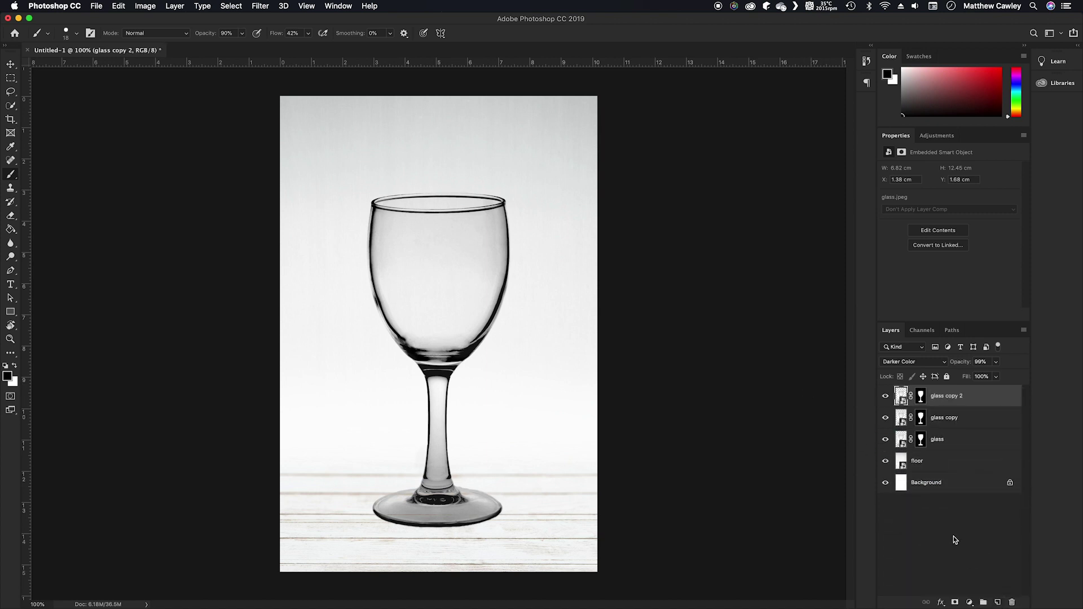
pyautogui.click(901, 362)
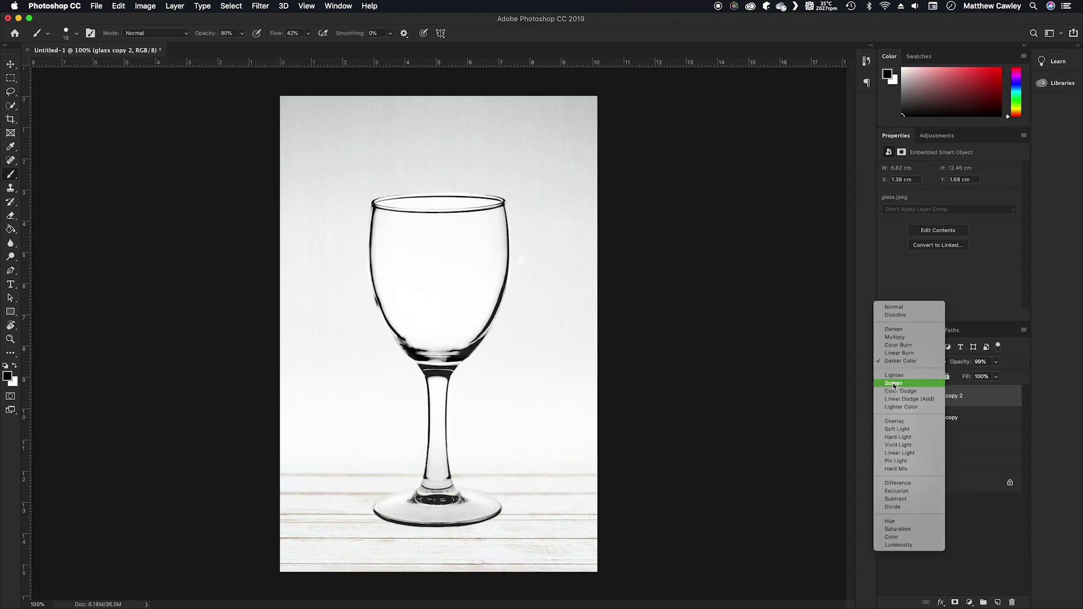
pyautogui.click(897, 385)
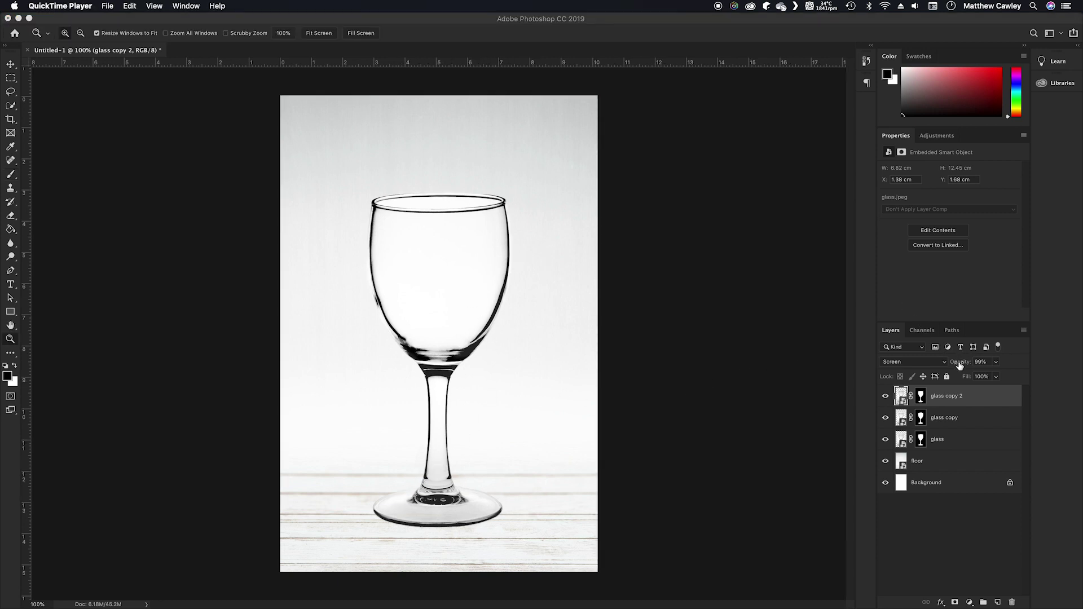
pyautogui.moveTo(959, 366); pyautogui.dragTo(982, 362)
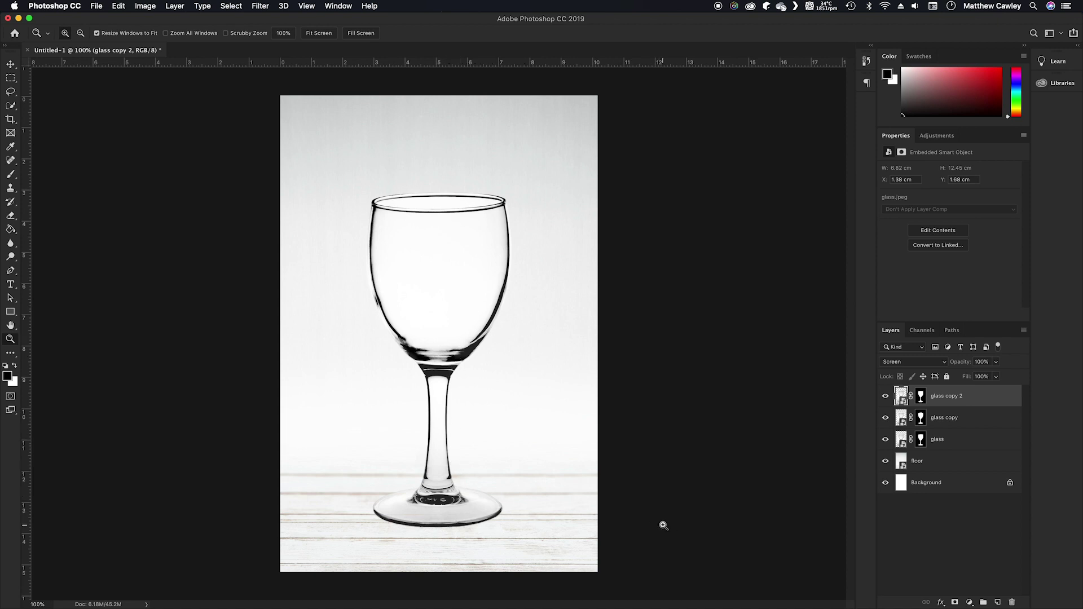
# Step: In the top glass copy's blending options, set the Blend If black point for This Layer to 208
pyautogui.click(408, 498)
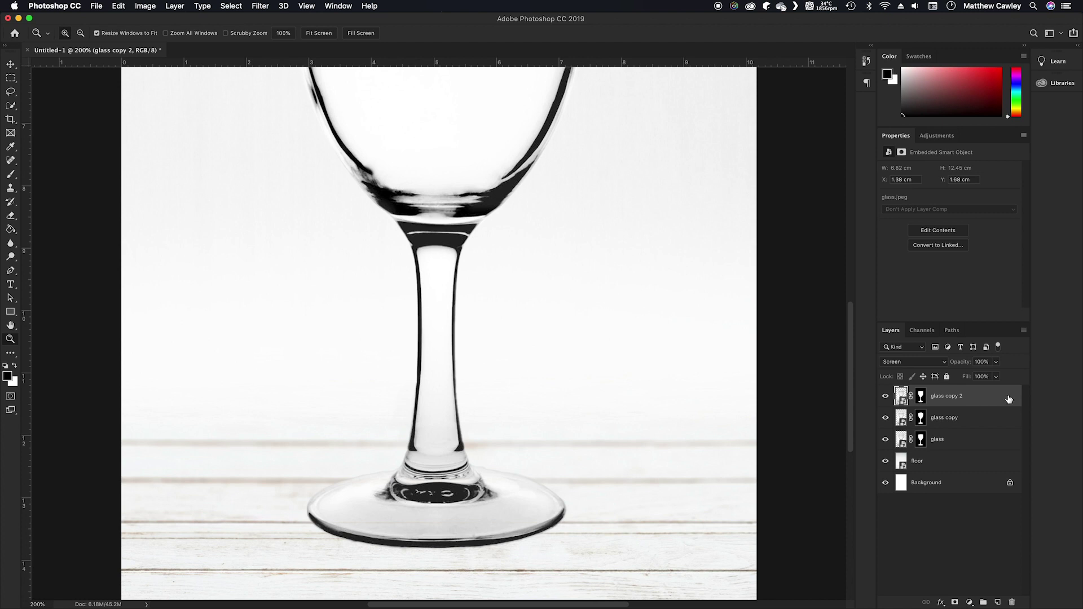
pyautogui.doubleClick(1007, 398)
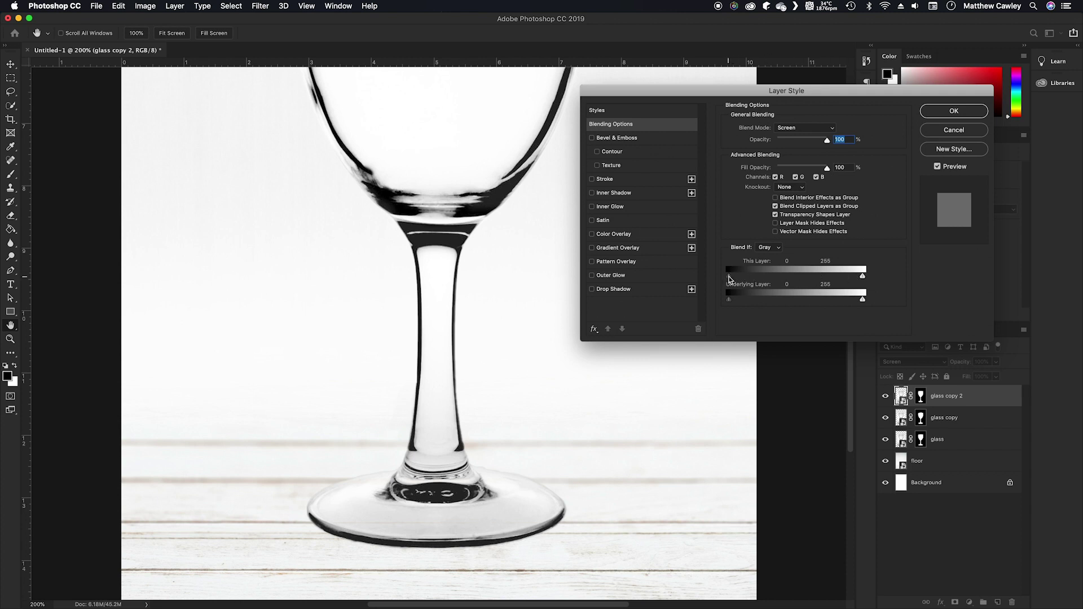
pyautogui.moveTo(733, 279); pyautogui.dragTo(826, 281)
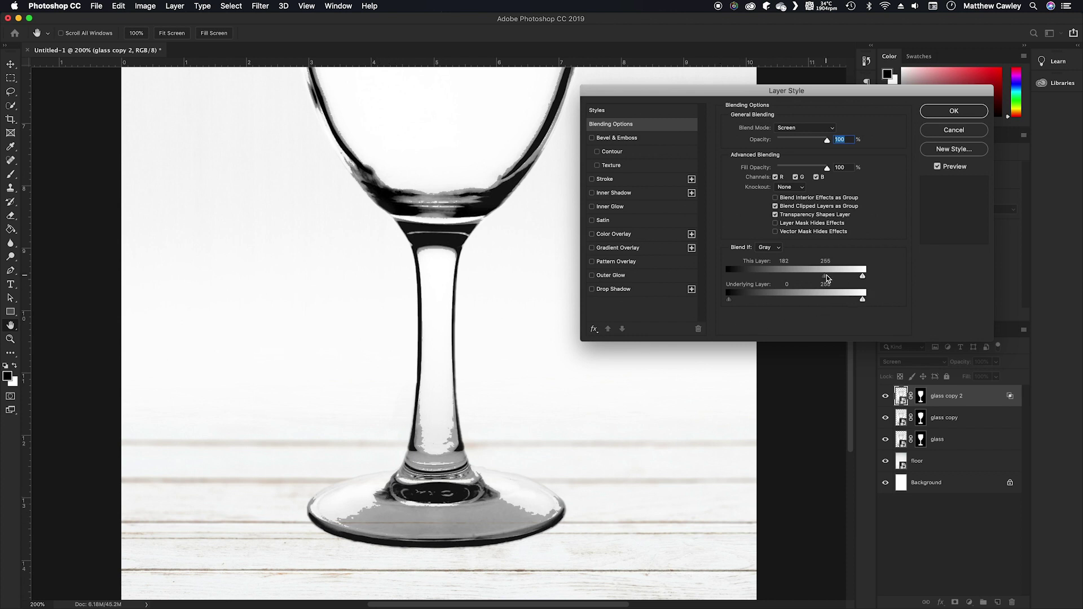
pyautogui.moveTo(863, 276); pyautogui.dragTo(846, 276)
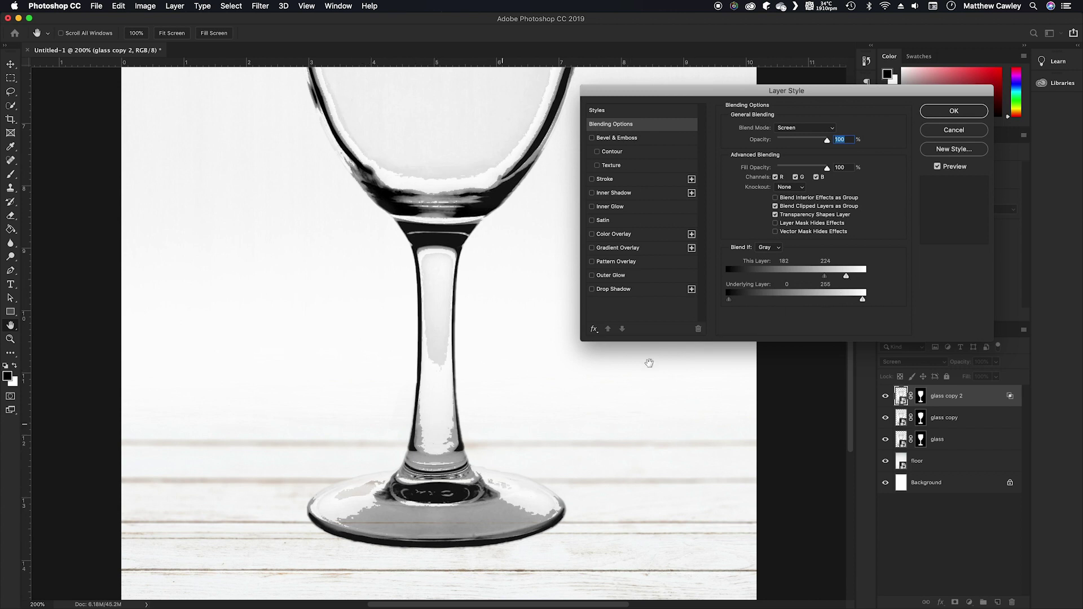
pyautogui.moveTo(848, 277)
pyautogui.mouseDown()
pyautogui.moveTo(863, 276)
pyautogui.moveTo(828, 279)
pyautogui.moveTo(839, 279)
pyautogui.mouseUp()
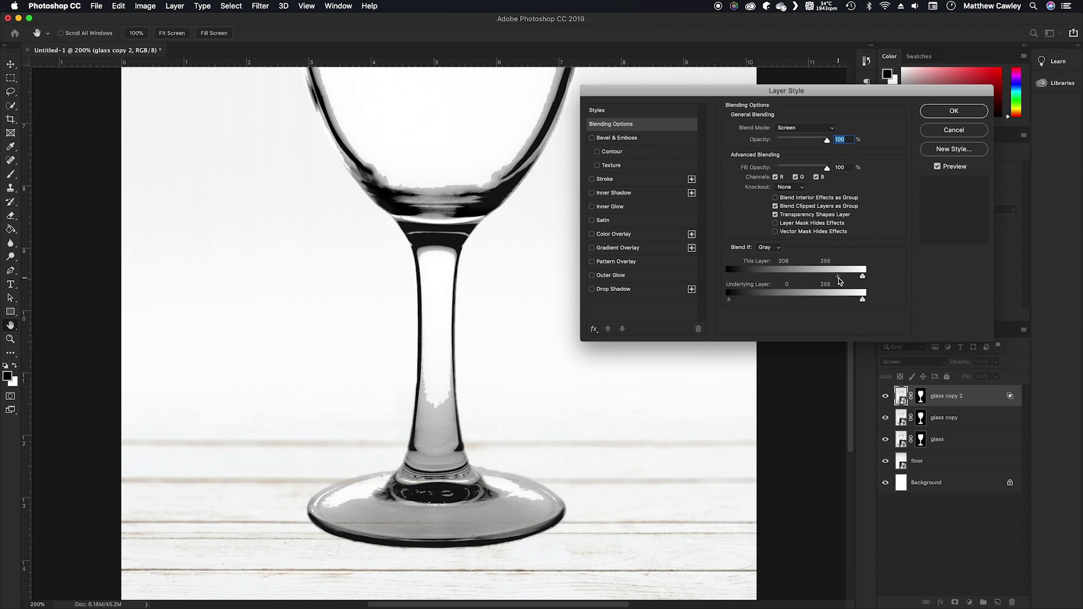
# Step: Split the This Layer black slider, extending its upper half to 255 for a soft transition, and apply the blending options
pyautogui.moveTo(838, 279); pyautogui.dragTo(846, 279)
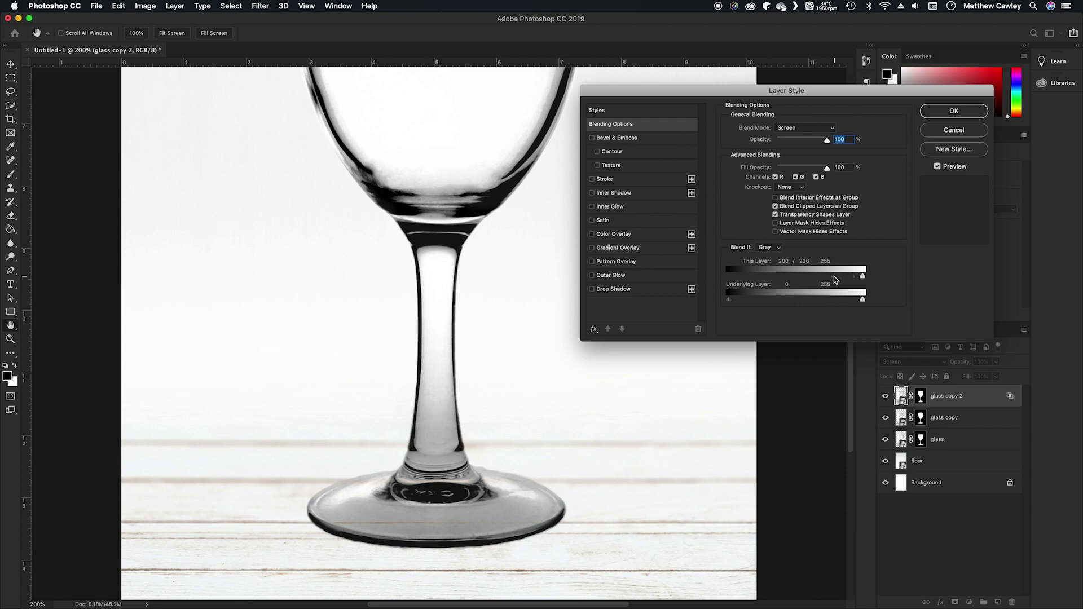
pyautogui.moveTo(836, 281); pyautogui.dragTo(863, 280)
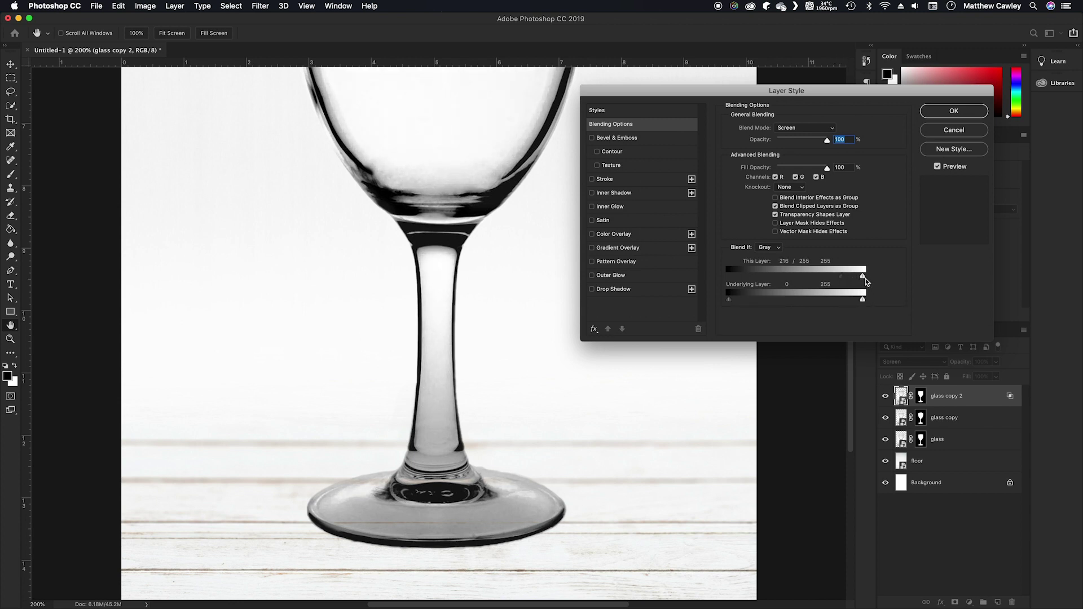
pyautogui.moveTo(839, 281); pyautogui.dragTo(836, 280)
pyautogui.click(954, 111)
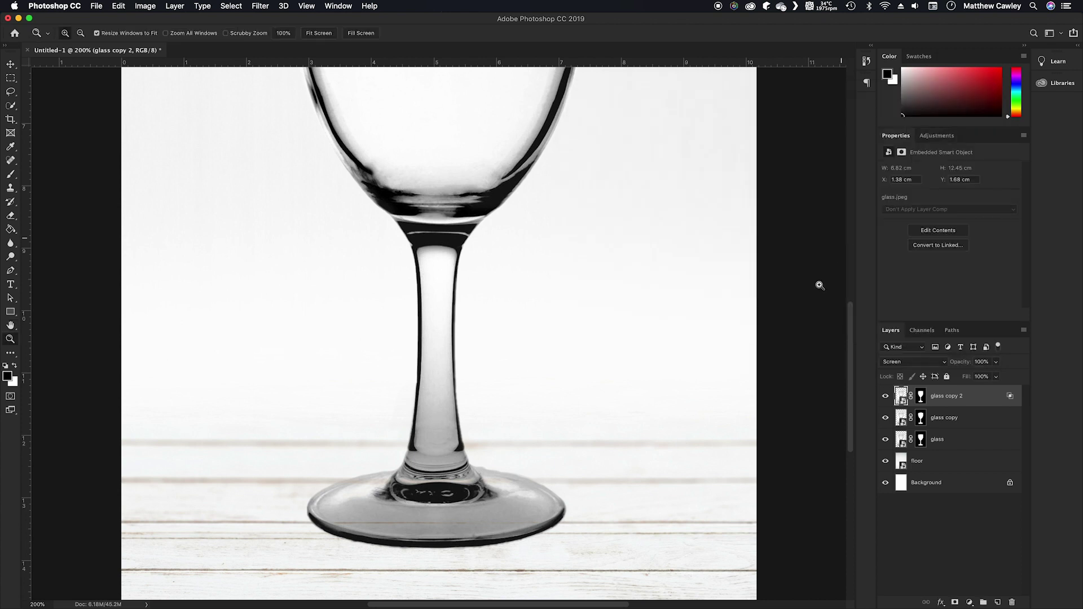
# Step: Test the glass's transparency with a black brush stroke across the bowl on a new layer beneath the glass layers, and delete that layer
pyautogui.moveTo(853, 318); pyautogui.dragTo(854, 252)
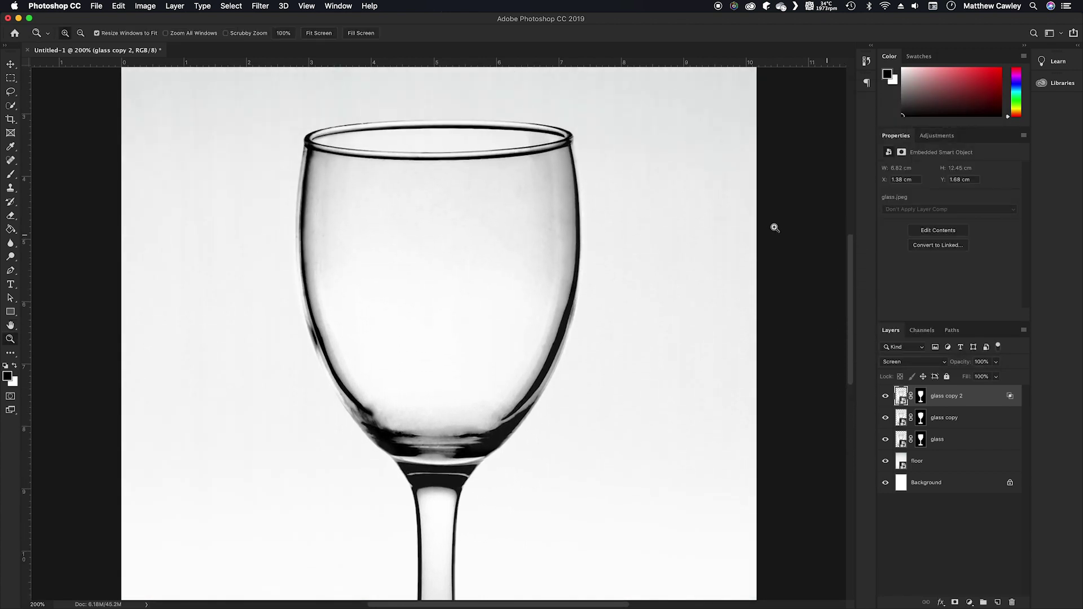
pyautogui.click(993, 602)
pyautogui.moveTo(967, 398); pyautogui.dragTo(909, 471)
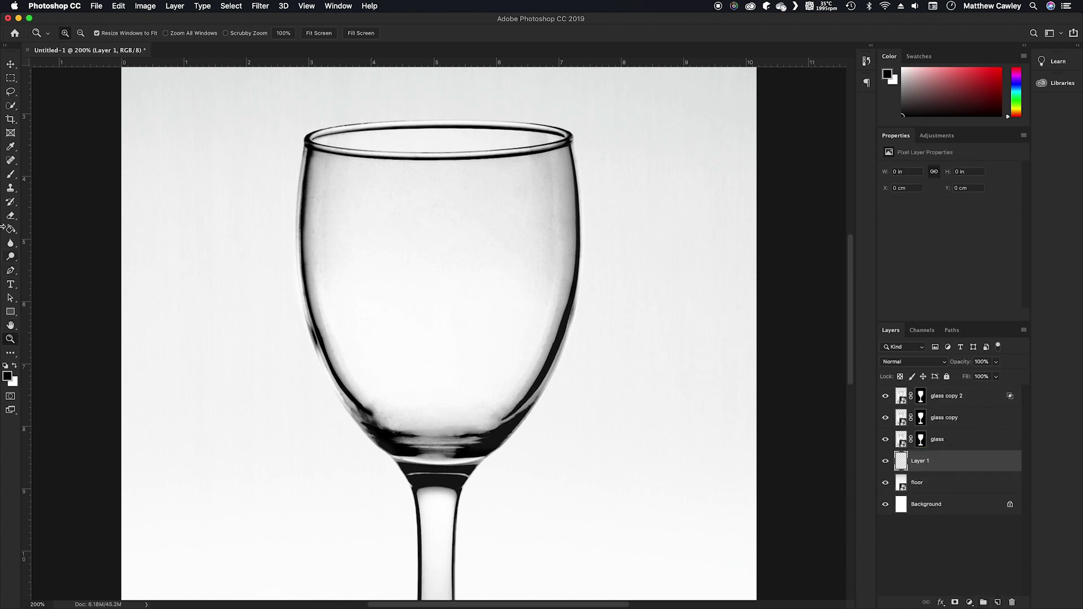
pyautogui.click(9, 177)
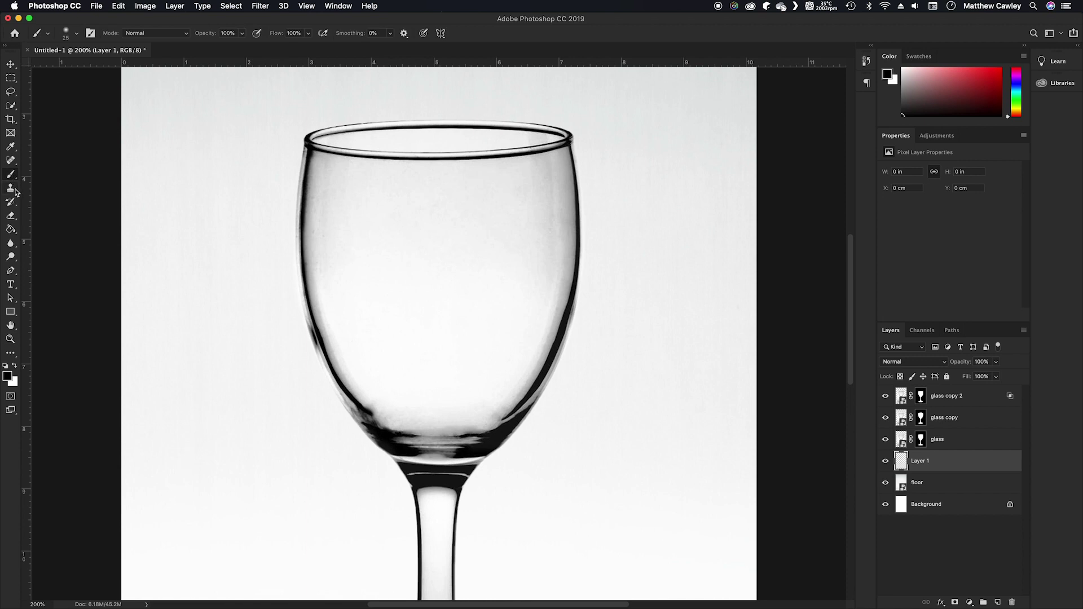
pyautogui.press('x')
pyautogui.press('x')
pyautogui.moveTo(277, 353)
pyautogui.mouseDown()
pyautogui.moveTo(584, 199)
pyautogui.moveTo(316, 344)
pyautogui.moveTo(549, 213)
pyautogui.moveTo(248, 409)
pyautogui.moveTo(592, 181)
pyautogui.moveTo(562, 181)
pyautogui.mouseUp()
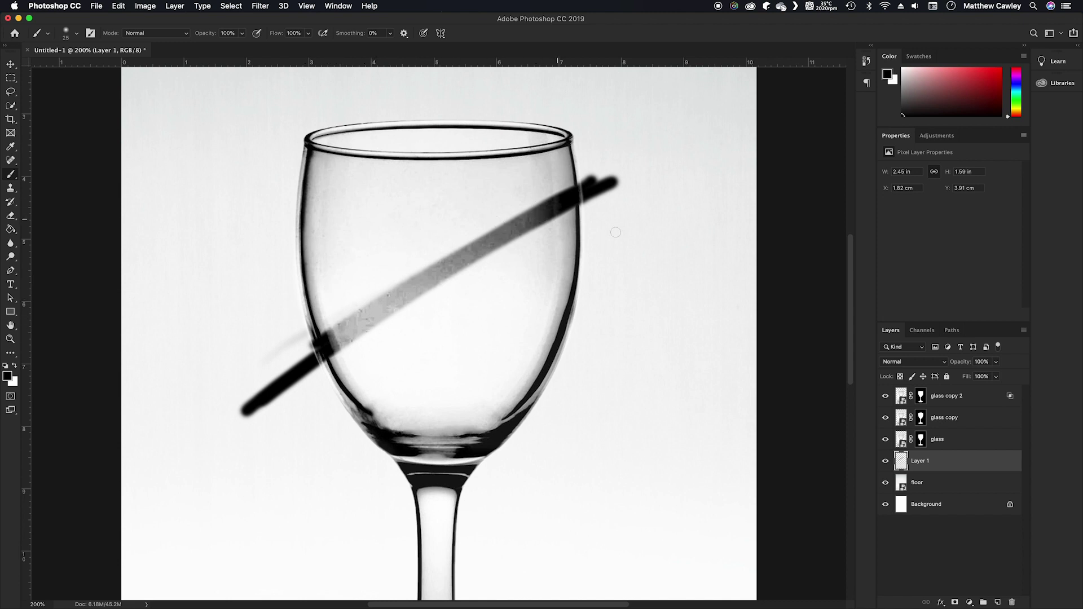
pyautogui.moveTo(946, 472)
pyautogui.mouseDown()
pyautogui.moveTo(959, 530)
pyautogui.moveTo(1013, 604)
pyautogui.mouseUp()
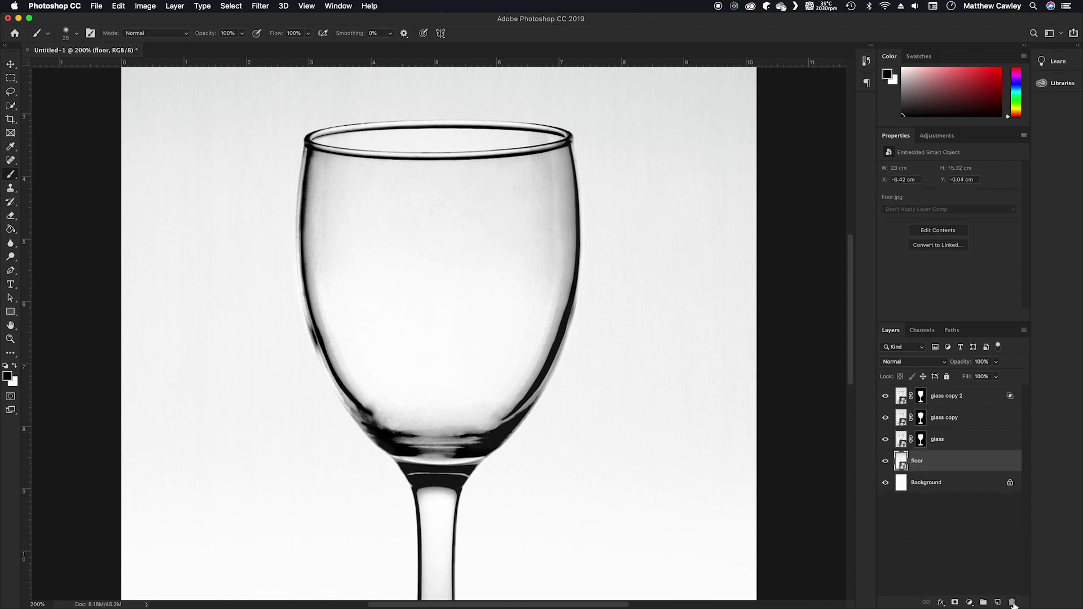
# Step: Paint black on the top glass copy's layer mask to hide its brightening effect inside the bowl
pyautogui.click(920, 396)
pyautogui.moveTo(385, 322); pyautogui.dragTo(428, 322)
pyautogui.moveTo(339, 243)
pyautogui.mouseDown()
pyautogui.moveTo(367, 270)
pyautogui.moveTo(432, 256)
pyautogui.moveTo(546, 257)
pyautogui.moveTo(480, 244)
pyautogui.moveTo(379, 276)
pyautogui.moveTo(339, 306)
pyautogui.moveTo(326, 212)
pyautogui.moveTo(341, 314)
pyautogui.moveTo(400, 336)
pyautogui.moveTo(389, 394)
pyautogui.moveTo(505, 296)
pyautogui.moveTo(518, 364)
pyautogui.moveTo(476, 402)
pyautogui.moveTo(486, 251)
pyautogui.moveTo(515, 182)
pyautogui.moveTo(331, 207)
pyautogui.moveTo(325, 236)
pyautogui.mouseUp()
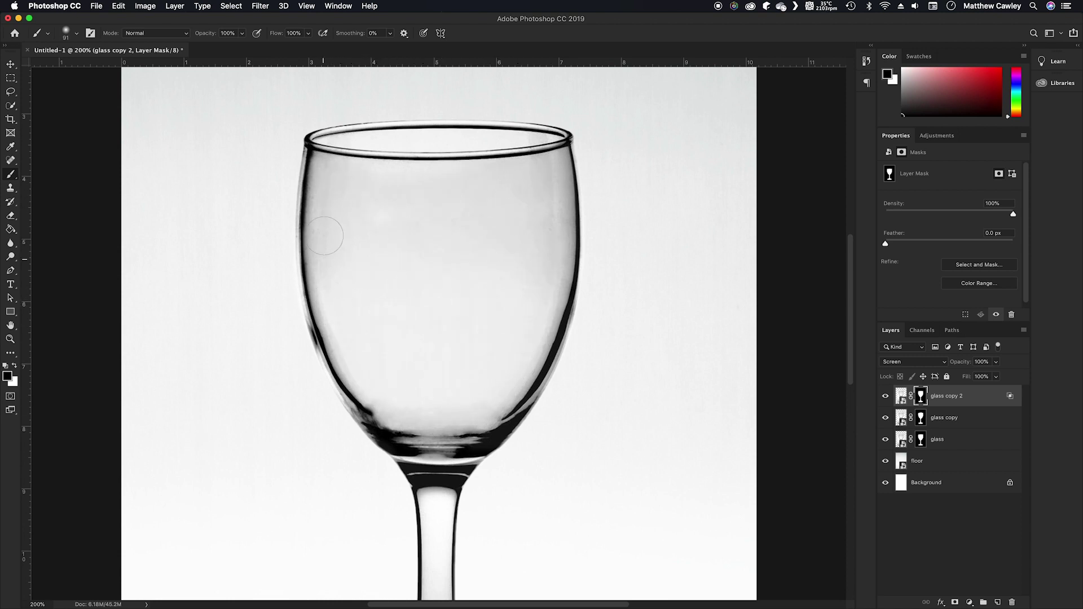
pyautogui.press('super+alt+shift+n')
pyautogui.press('super+bracketleft')
pyautogui.moveTo(257, 197)
pyautogui.mouseDown()
pyautogui.moveTo(356, 133)
pyautogui.moveTo(570, 259)
pyautogui.moveTo(488, 420)
pyautogui.mouseUp()
pyautogui.click(920, 397)
pyautogui.moveTo(454, 184)
pyautogui.mouseDown()
pyautogui.moveTo(492, 258)
pyautogui.moveTo(409, 137)
pyautogui.moveTo(383, 136)
pyautogui.moveTo(395, 147)
pyautogui.moveTo(510, 142)
pyautogui.moveTo(493, 132)
pyautogui.moveTo(346, 143)
pyautogui.mouseUp()
# Step: Reduce the brush to 15 px and refine the top glass copy's mask along the rim of the bowl
pyautogui.press('[')
pyautogui.press('[')
pyautogui.press('[')
pyautogui.press('[')
pyautogui.press('[')
pyautogui.press('[')
pyautogui.keyDown('ctrl'); pyautogui.keyDown('alt'); pyautogui.moveTo(346, 143); pyautogui.dragTo(339, 146); pyautogui.keyUp('alt'); pyautogui.keyUp('ctrl')
pyautogui.moveTo(320, 140)
pyautogui.mouseDown()
pyautogui.moveTo(495, 147)
pyautogui.moveTo(545, 139)
pyautogui.moveTo(435, 134)
pyautogui.moveTo(556, 148)
pyautogui.moveTo(454, 125)
pyautogui.moveTo(402, 129)
pyautogui.mouseUp()
pyautogui.press('x')
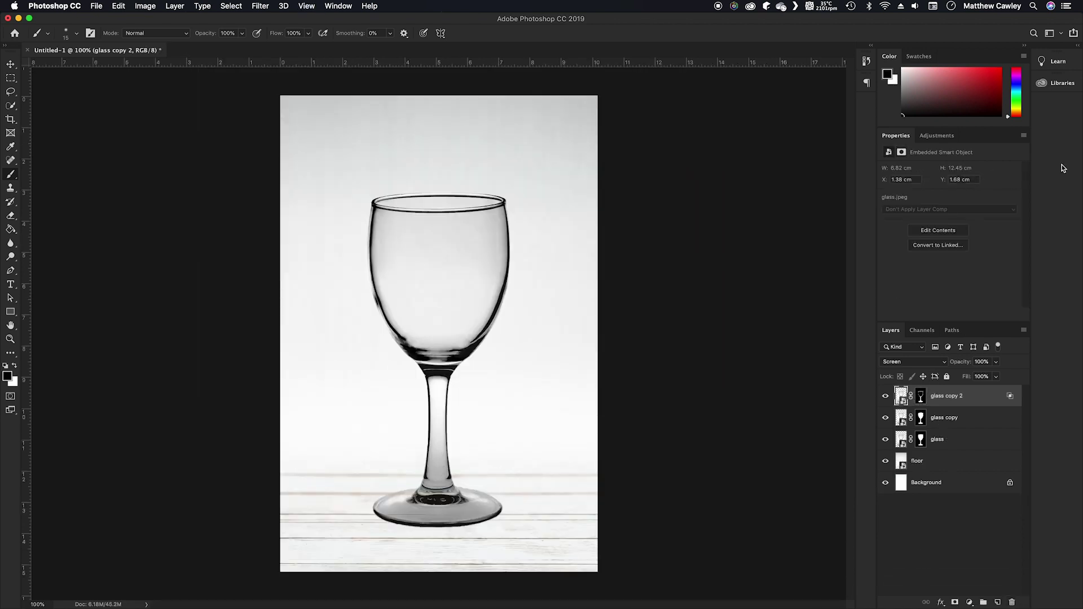
# Step: Group the three glass layers and name the group "Glass"
pyautogui.keyDown('shift'); pyautogui.click(954, 438); pyautogui.keyUp('shift')
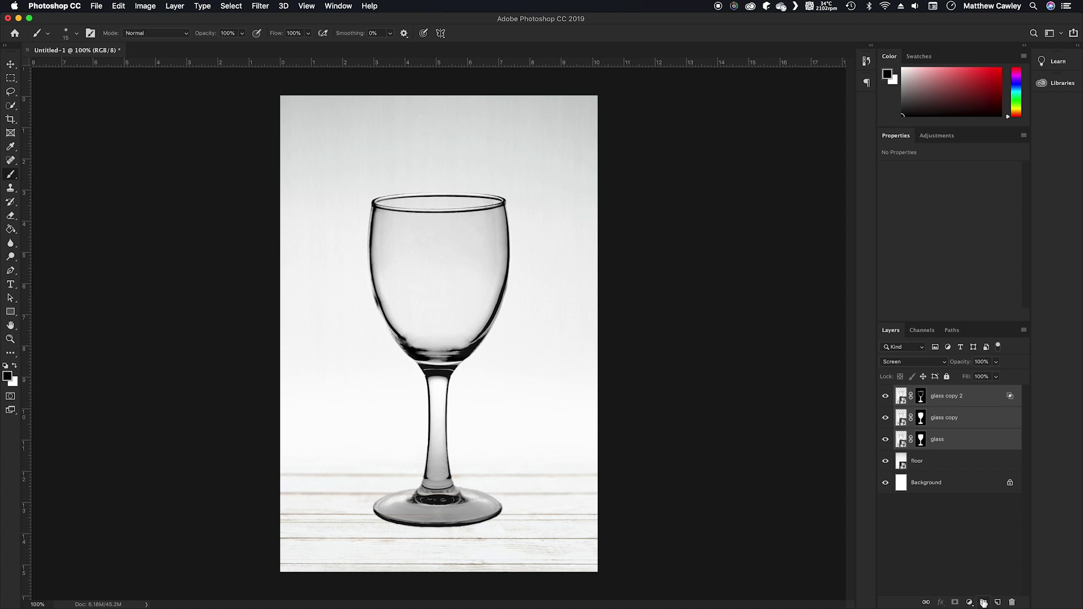
pyautogui.click(983, 603)
pyautogui.doubleClick(922, 391)
pyautogui.write('Glass')
pyautogui.press('Return')
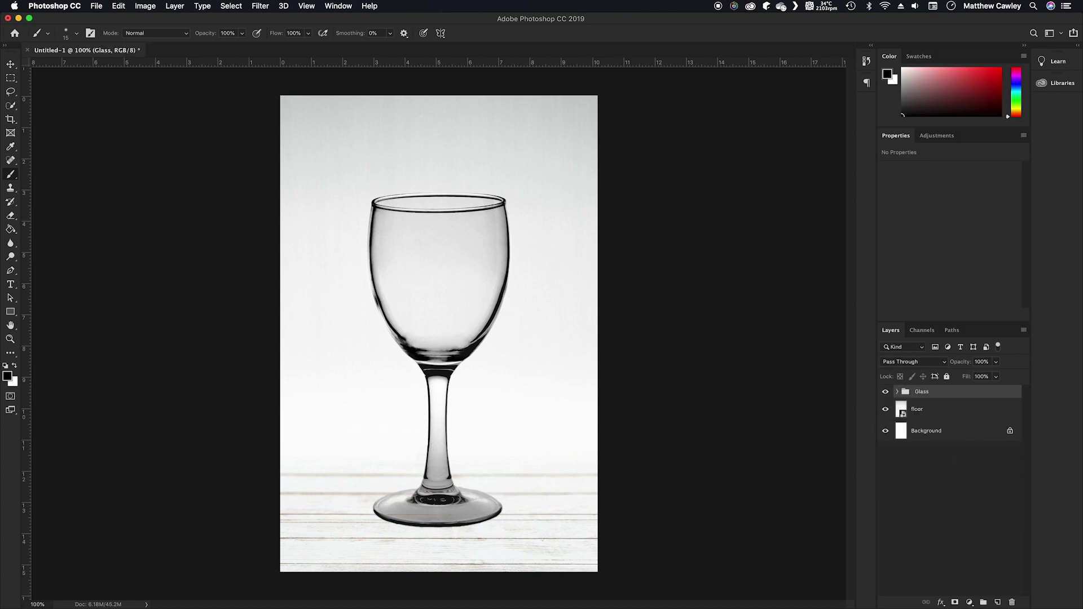
# Step: Create a new group below the Glass group and name it "Inside Glass"
pyautogui.click(983, 603)
pyautogui.moveTo(915, 393); pyautogui.dragTo(915, 413)
pyautogui.doubleClick(923, 405)
pyautogui.write('Inside Glass')
pyautogui.press('Return')
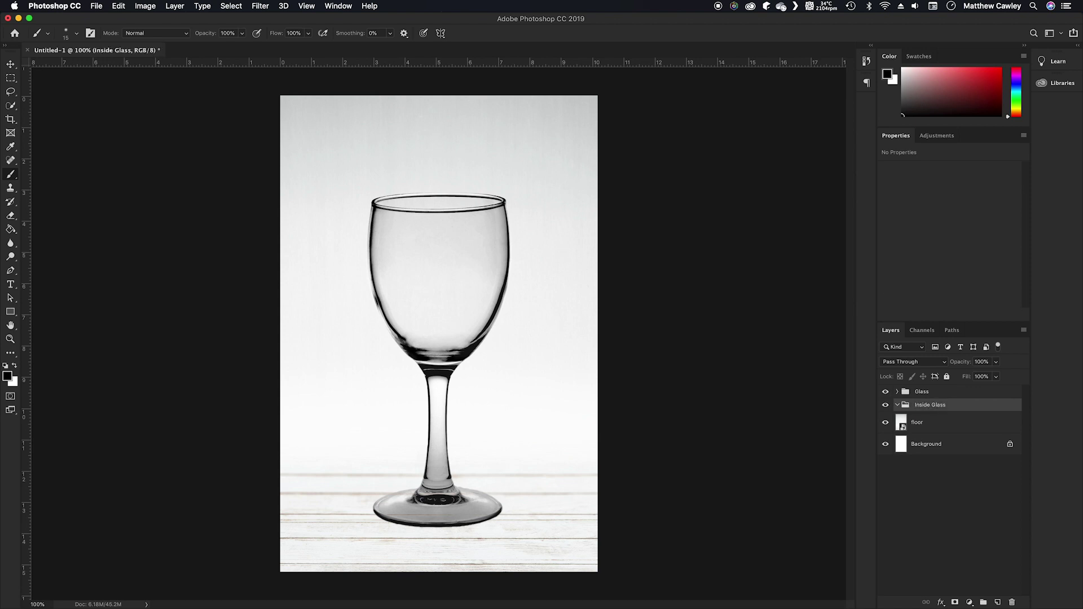
# Step: Place the soil image in the document, scale it to about 6.88%, and position it over the lower half of the glass bowl
pyautogui.moveTo(962, 474); pyautogui.dragTo(416, 290)
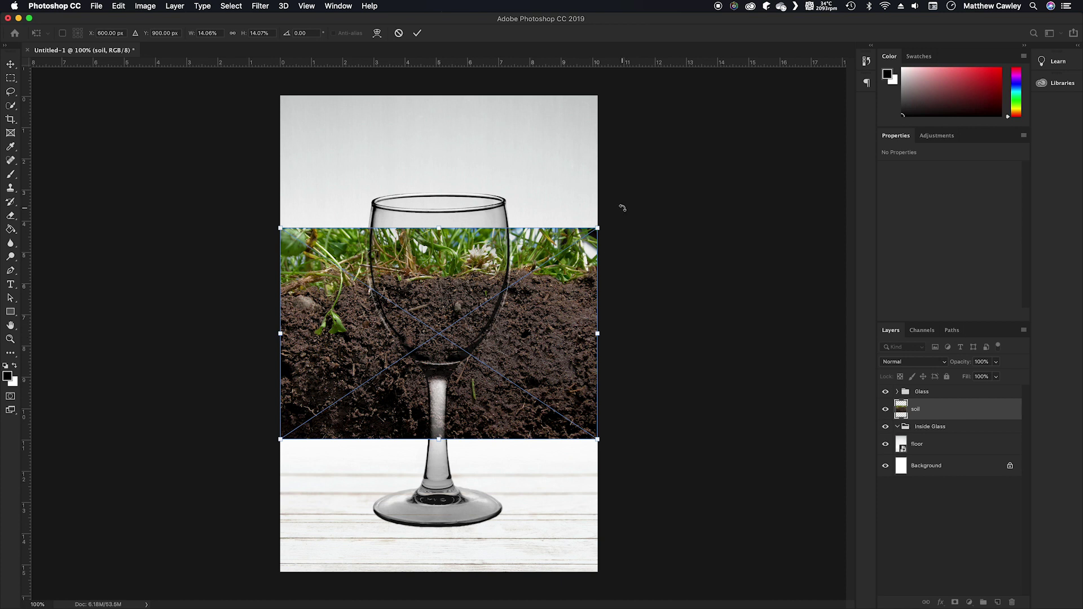
pyautogui.moveTo(598, 227); pyautogui.dragTo(510, 286)
pyautogui.moveTo(483, 338); pyautogui.dragTo(492, 312)
pyautogui.moveTo(510, 269); pyautogui.dragTo(516, 263)
pyautogui.moveTo(501, 301); pyautogui.dragTo(503, 299)
# Step: Warp the soil image so its upper corners rise slightly and its lower corners curve inward along the bowl, and commit the placement
pyautogui.rightClick(495, 296)
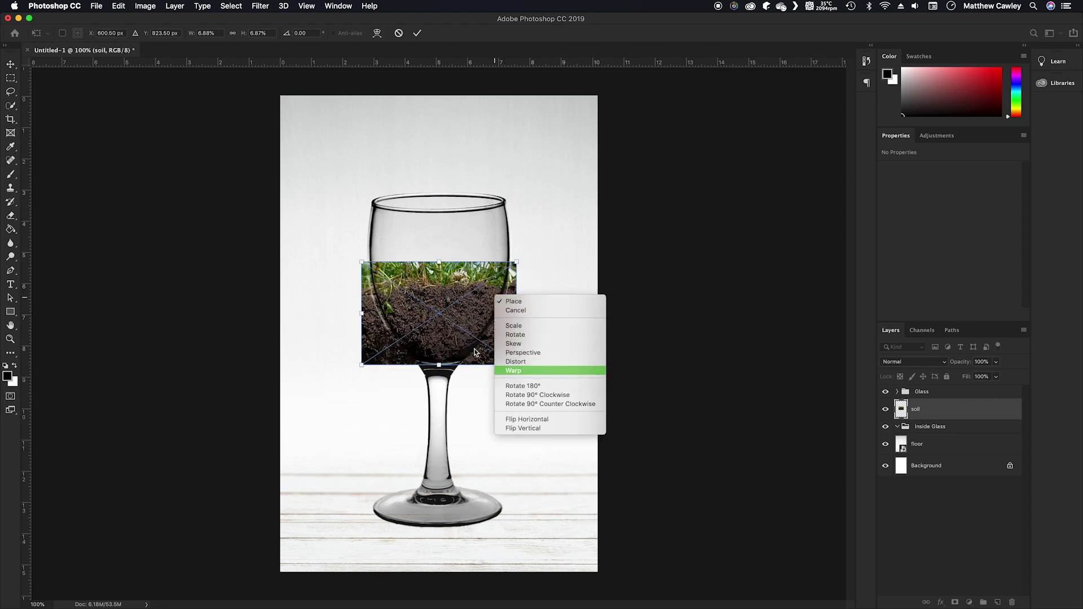
pyautogui.click(514, 370)
pyautogui.moveTo(411, 309); pyautogui.dragTo(467, 309)
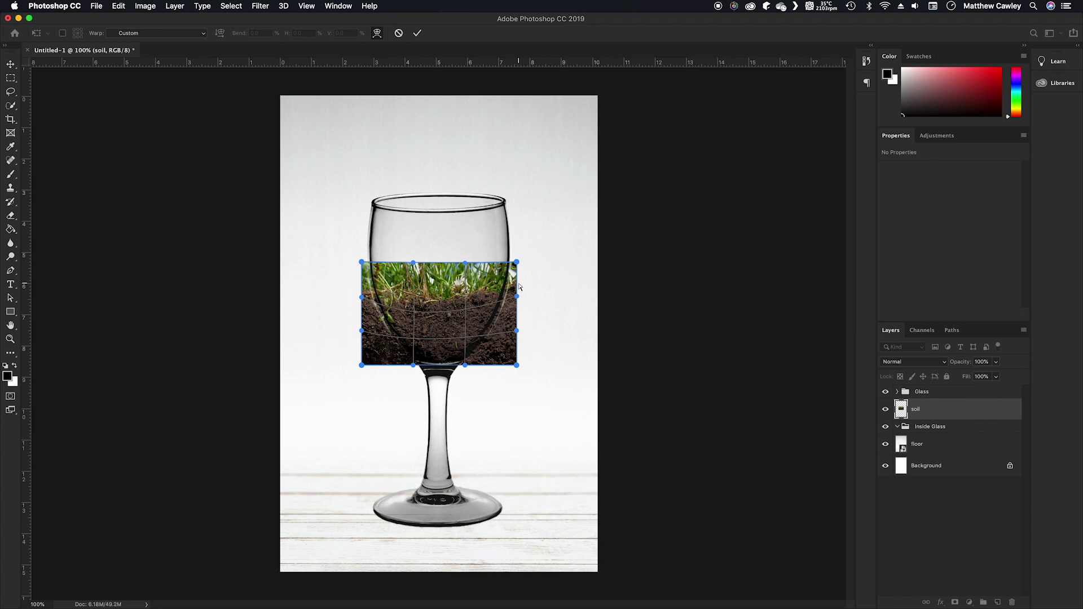
pyautogui.moveTo(517, 263); pyautogui.dragTo(516, 259)
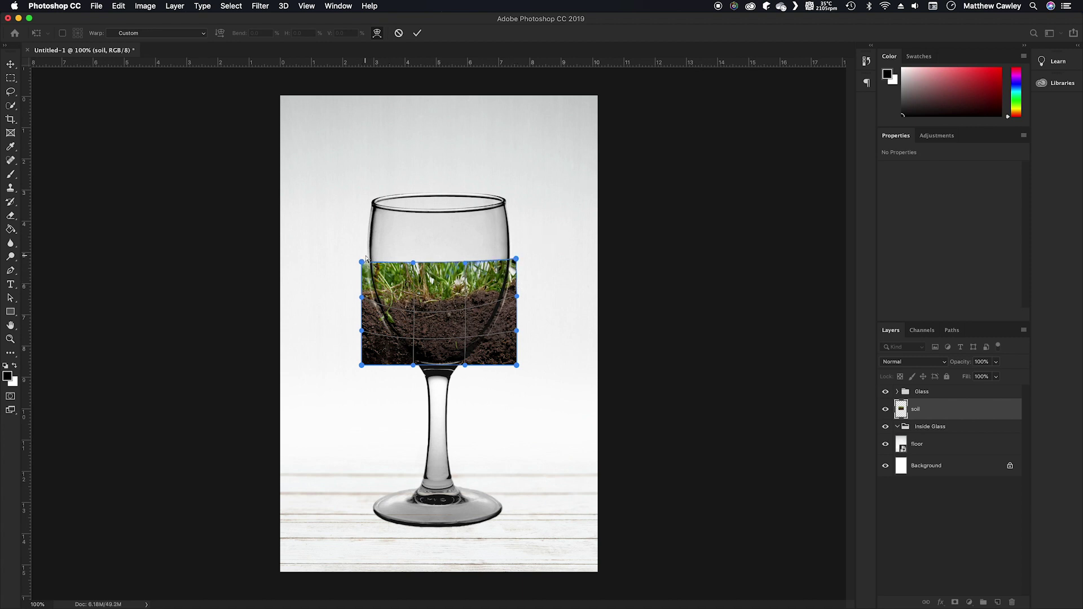
pyautogui.moveTo(361, 263); pyautogui.dragTo(360, 256)
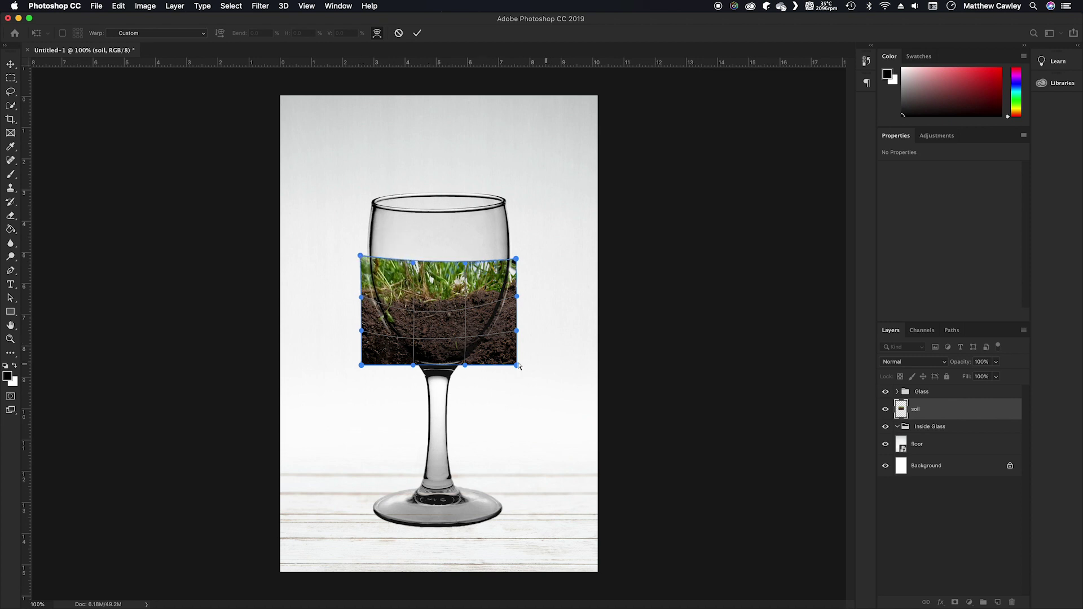
pyautogui.moveTo(516, 366); pyautogui.dragTo(483, 353)
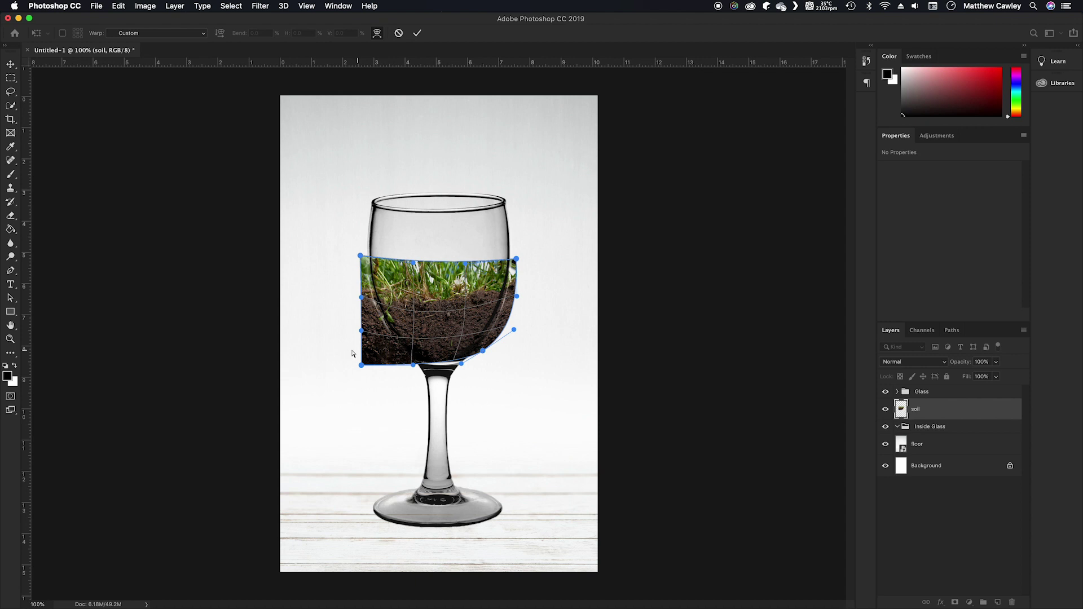
pyautogui.moveTo(362, 366); pyautogui.dragTo(393, 357)
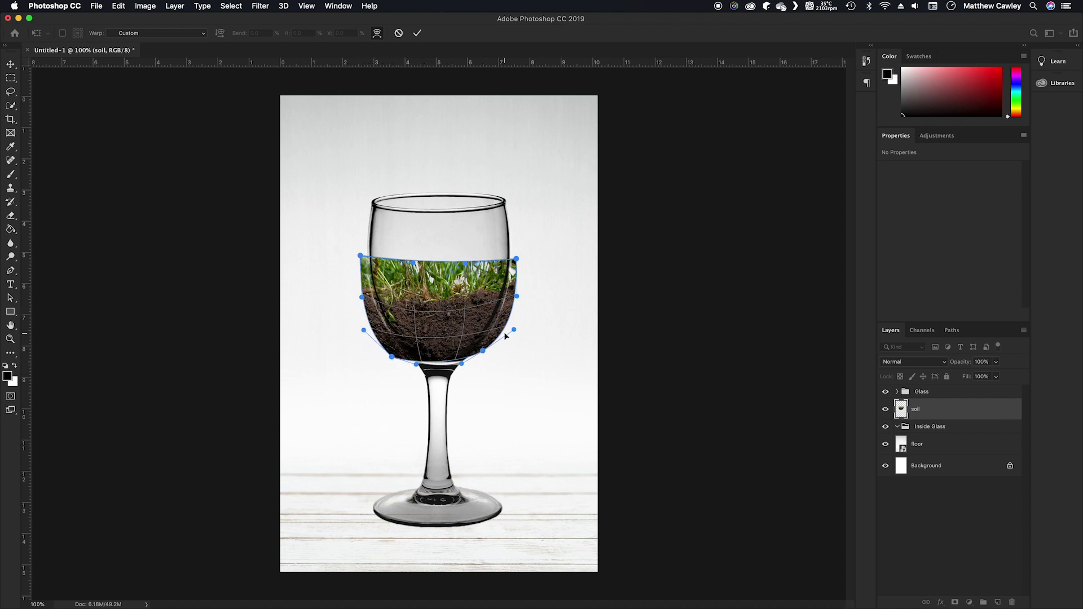
pyautogui.press('Return')
# Step: Add a layer mask to the soil layer and invert it to hide the whole image
pyautogui.press('b')
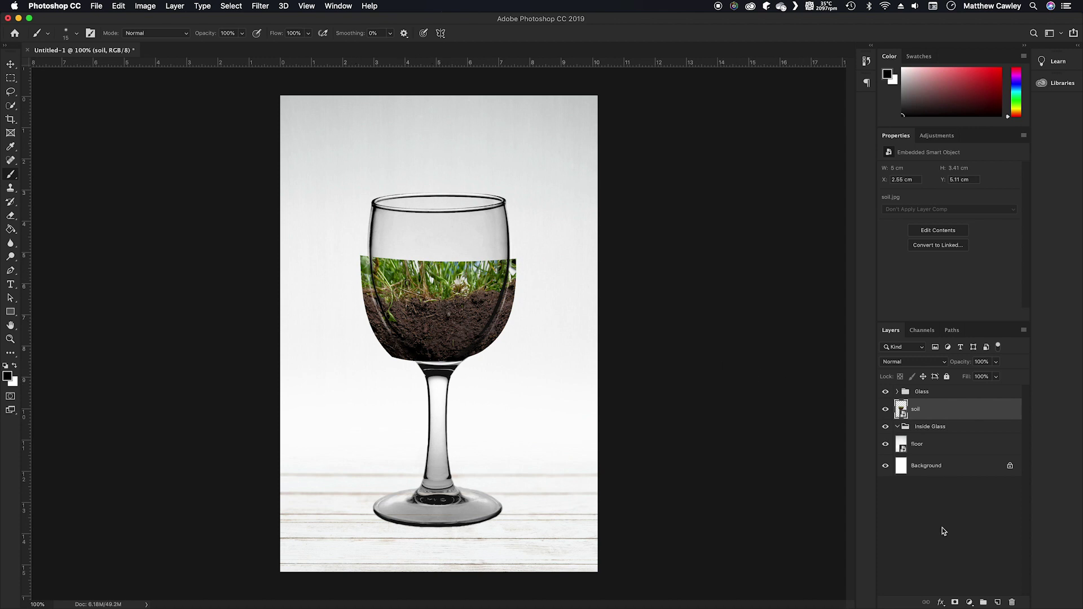
pyautogui.click(954, 602)
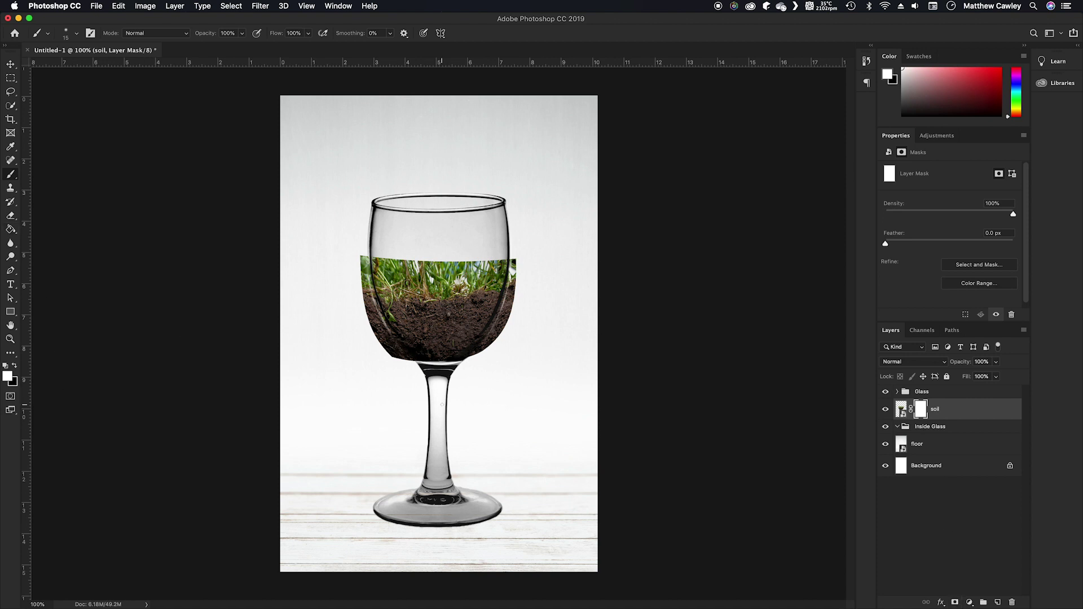
pyautogui.press('x')
pyautogui.press('super+i')
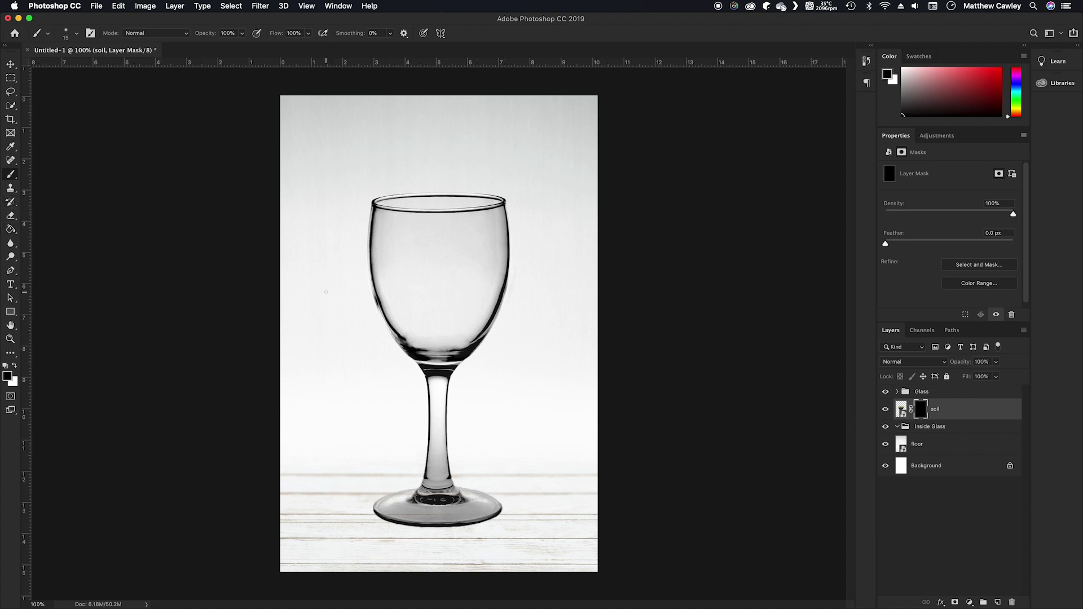
# Step: Paint white on the soil layer's mask to reveal the soil inside the lower part of the glass bowl
pyautogui.press('x')
pyautogui.moveTo(466, 333); pyautogui.dragTo(483, 333)
pyautogui.moveTo(424, 297)
pyautogui.mouseDown()
pyautogui.moveTo(420, 341)
pyautogui.moveTo(389, 287)
pyautogui.moveTo(432, 333)
pyautogui.moveTo(484, 310)
pyautogui.moveTo(391, 325)
pyautogui.moveTo(482, 298)
pyautogui.mouseUp()
pyautogui.rightClick(411, 300)
pyautogui.rightClick(463, 313)
# Step: Paint black on the soil mask to trim the soil along the curved sides and bottom of the bowl
pyautogui.press('x')
pyautogui.moveTo(377, 316)
pyautogui.mouseDown()
pyautogui.moveTo(370, 324)
pyautogui.moveTo(376, 304)
pyautogui.moveTo(391, 341)
pyautogui.mouseUp()
pyautogui.moveTo(533, 306)
pyautogui.mouseDown()
pyautogui.moveTo(522, 300)
pyautogui.moveTo(429, 369)
pyautogui.mouseUp()
pyautogui.moveTo(397, 315); pyautogui.dragTo(393, 314)
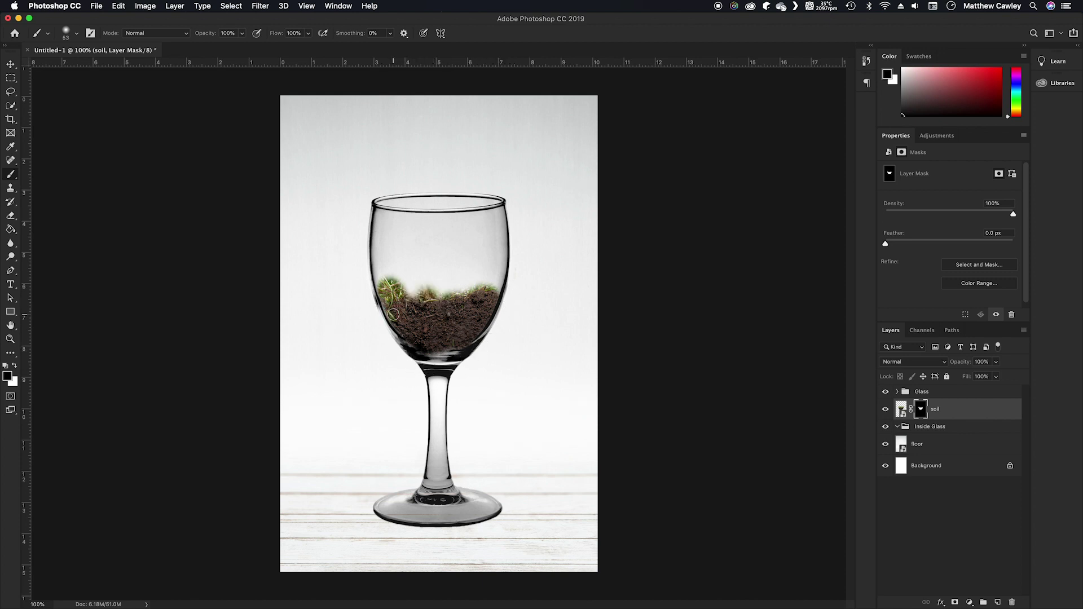
# Step: Refine the soil layer's mask with white and black paint, hiding the grass tufts along the soil's upper edge
pyautogui.press('x')
pyautogui.moveTo(449, 340); pyautogui.dragTo(478, 291)
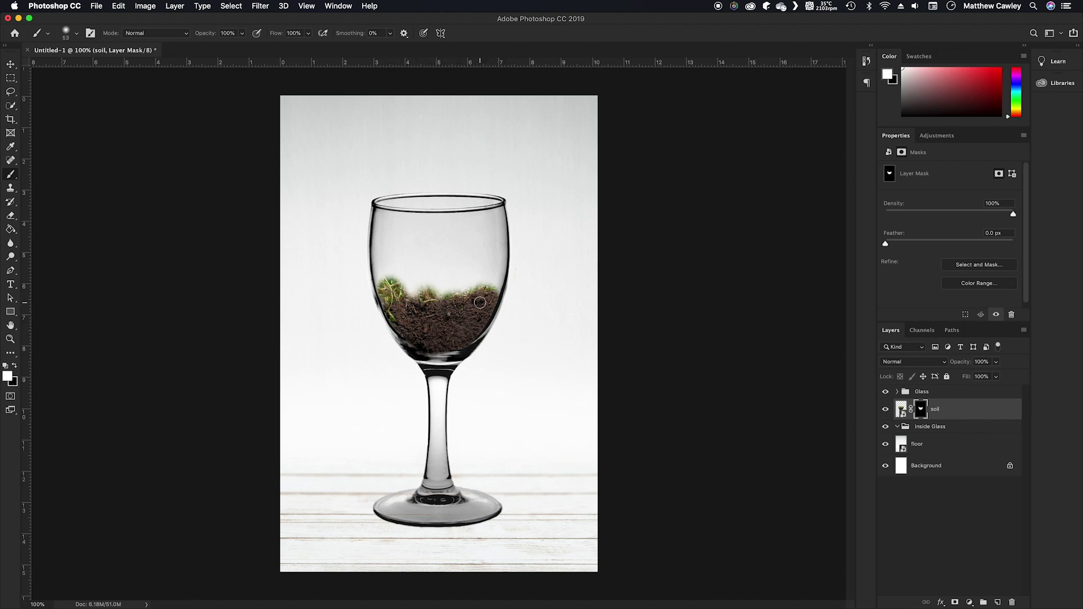
pyautogui.press('super+plus')
pyautogui.press('super+plus')
pyautogui.moveTo(851, 289); pyautogui.dragTo(851, 271)
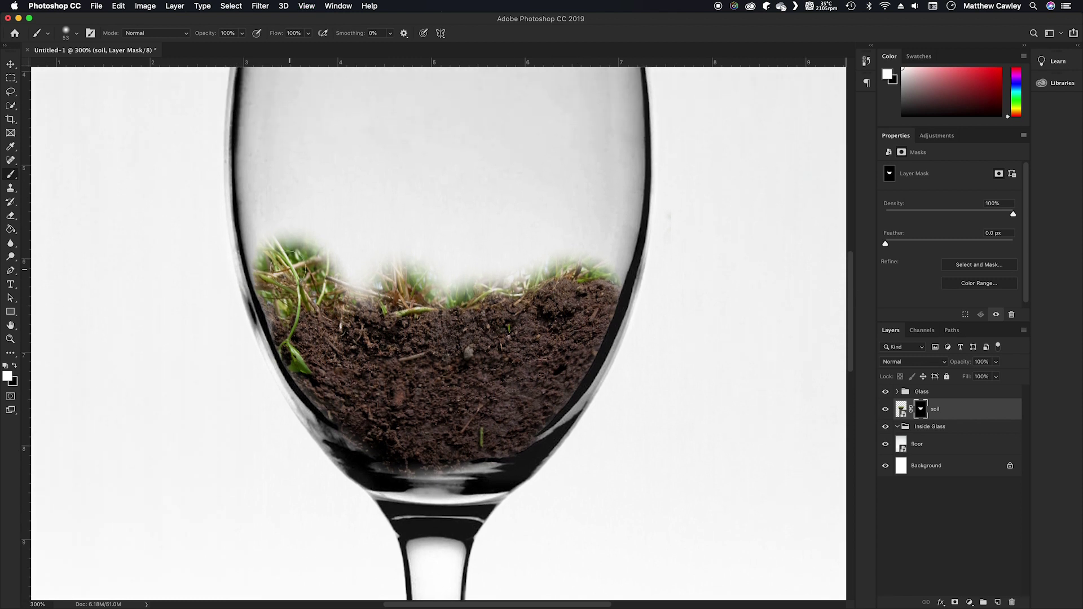
pyautogui.press('x')
pyautogui.moveTo(279, 256)
pyautogui.mouseDown()
pyautogui.moveTo(303, 244)
pyautogui.moveTo(282, 286)
pyautogui.moveTo(320, 268)
pyautogui.moveTo(416, 261)
pyautogui.moveTo(427, 273)
pyautogui.moveTo(569, 253)
pyautogui.moveTo(613, 268)
pyautogui.moveTo(518, 265)
pyautogui.moveTo(467, 284)
pyautogui.moveTo(611, 252)
pyautogui.moveTo(533, 283)
pyautogui.moveTo(453, 294)
pyautogui.moveTo(315, 266)
pyautogui.mouseUp()
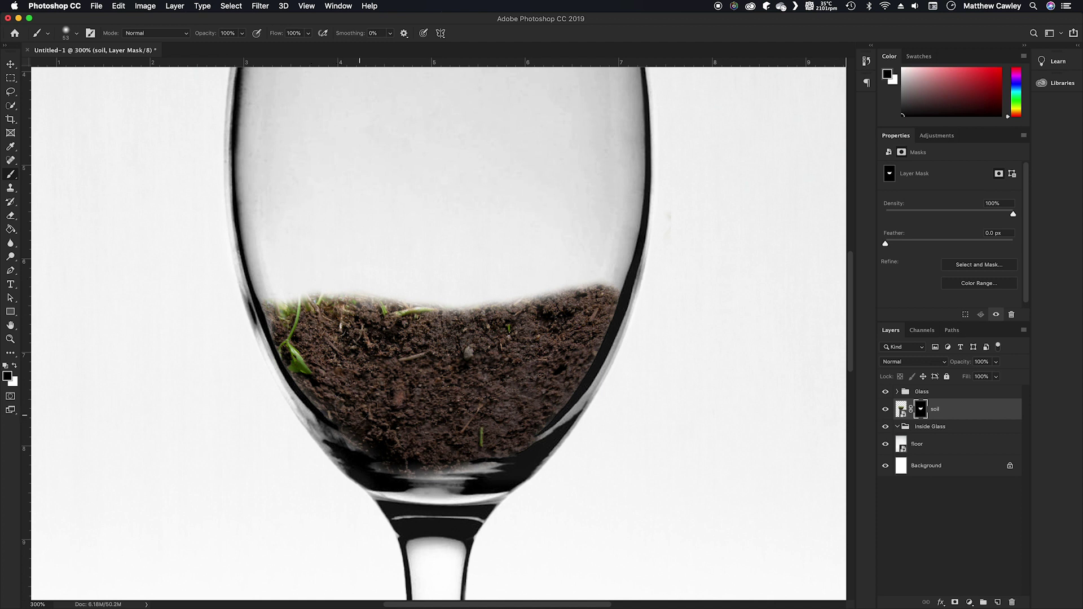
# Step: Switch to the Spot Healing Brush, target the soil layer's image instead of its mask, and rasterize the layer
pyautogui.click(13, 161)
pyautogui.moveTo(14, 163)
pyautogui.mouseDown()
pyautogui.moveTo(56, 177)
pyautogui.moveTo(56, 162)
pyautogui.mouseUp()
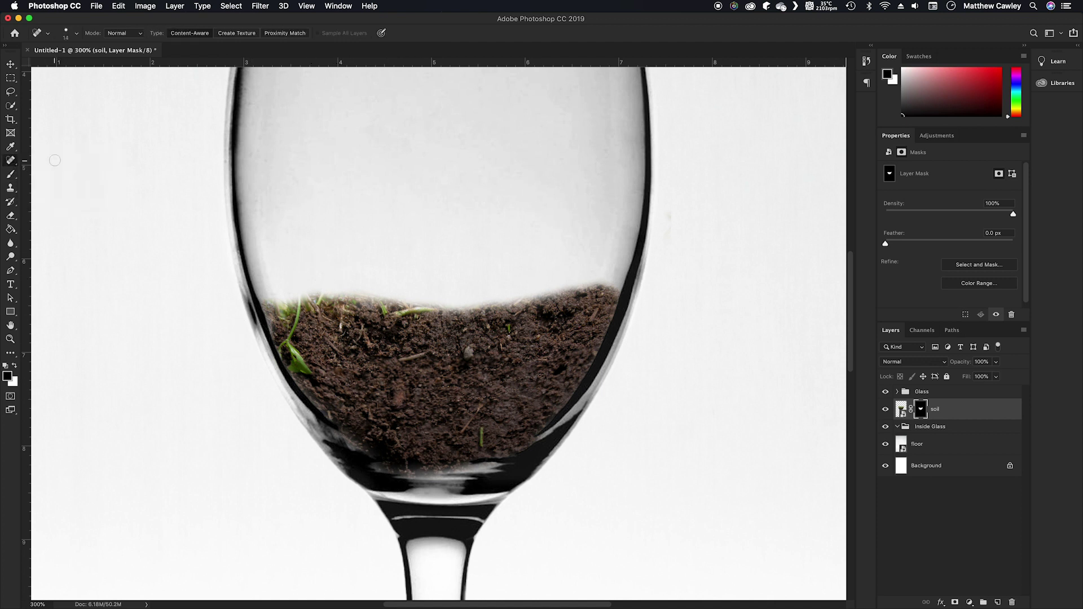
pyautogui.click(901, 409)
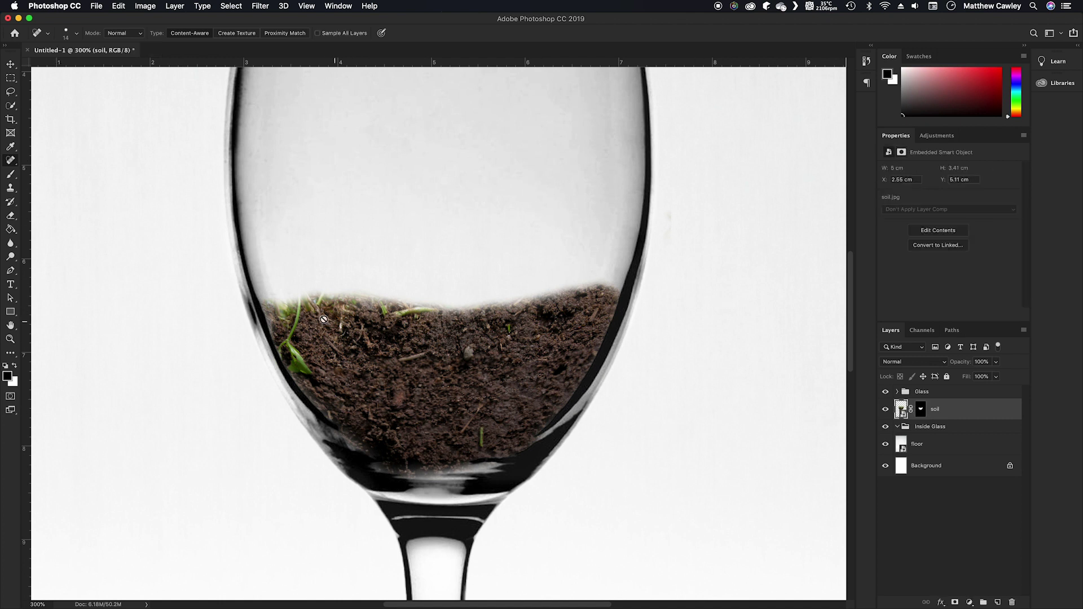
pyautogui.rightClick(980, 413)
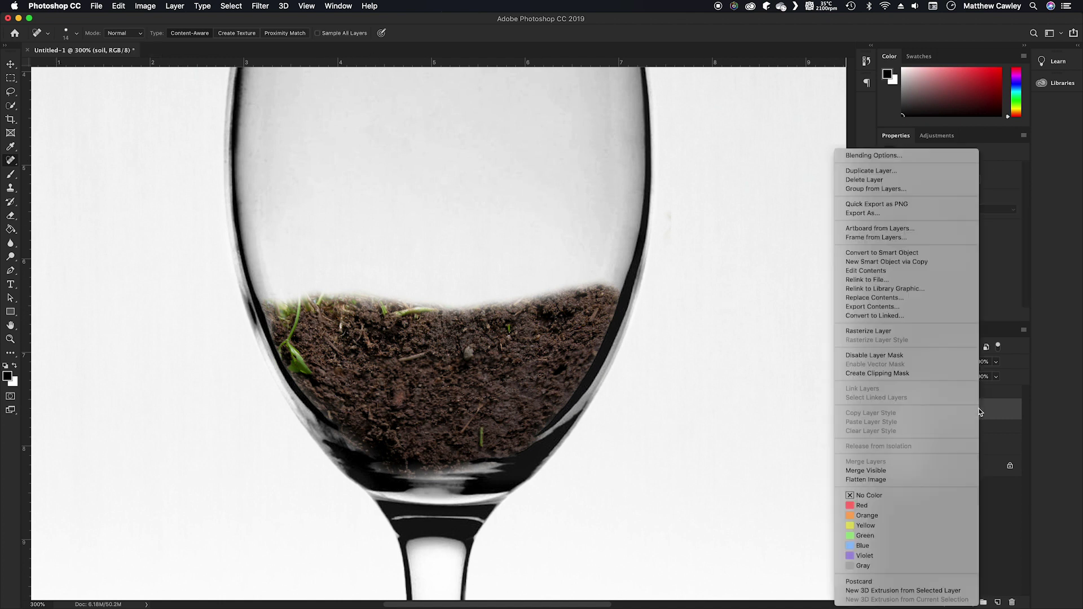
pyautogui.click(917, 333)
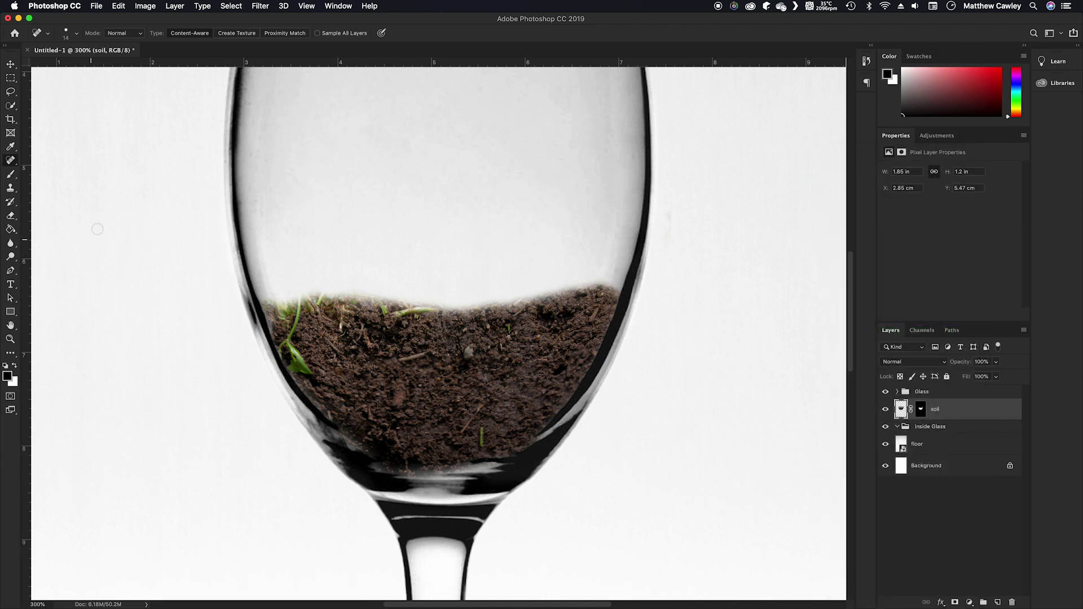
# Step: Heal away the green sprouts and leaf fragments in the soil with content-aware spot healing
pyautogui.moveTo(301, 320)
pyautogui.mouseDown()
pyautogui.moveTo(281, 347)
pyautogui.moveTo(308, 373)
pyautogui.moveTo(297, 315)
pyautogui.mouseUp()
pyautogui.moveTo(491, 427); pyautogui.dragTo(481, 448)
pyautogui.moveTo(617, 288)
pyautogui.mouseDown()
pyautogui.moveTo(502, 309)
pyautogui.moveTo(276, 310)
pyautogui.mouseUp()
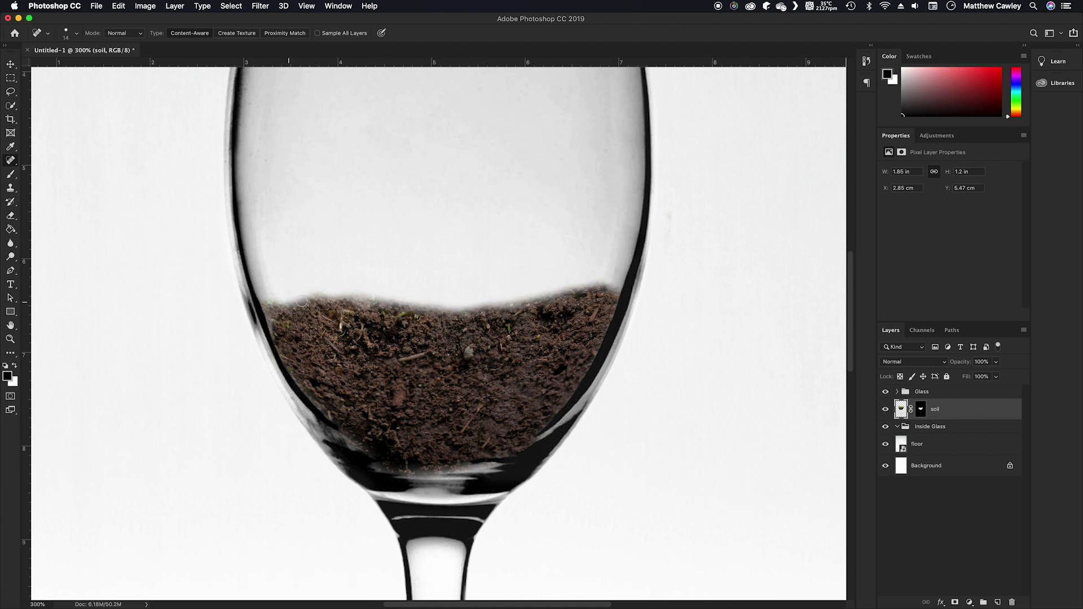
# Step: Paint white on the soil mask to extend the soil's upper-left corner to the glass wall, undoing stray strokes
pyautogui.press(']')
pyautogui.press(']')
pyautogui.press(']')
pyautogui.moveTo(297, 305)
pyautogui.mouseDown()
pyautogui.moveTo(327, 302)
pyautogui.moveTo(326, 312)
pyautogui.moveTo(275, 313)
pyautogui.mouseUp()
pyautogui.press('x')
pyautogui.press('super+z')
pyautogui.press('super+z')
pyautogui.click(920, 409)
pyautogui.press('super+z')
pyautogui.press('x')
pyautogui.press('super+z')
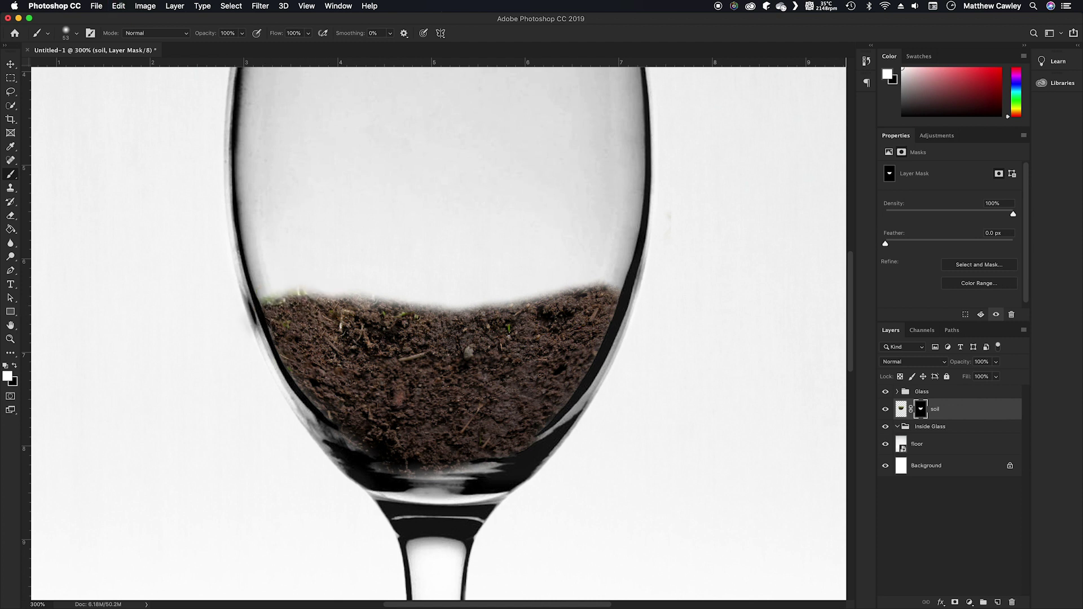
# Step: Bring the grass.jpg image into the wine glass document as a placed layer
pyautogui.press('super+Tab')
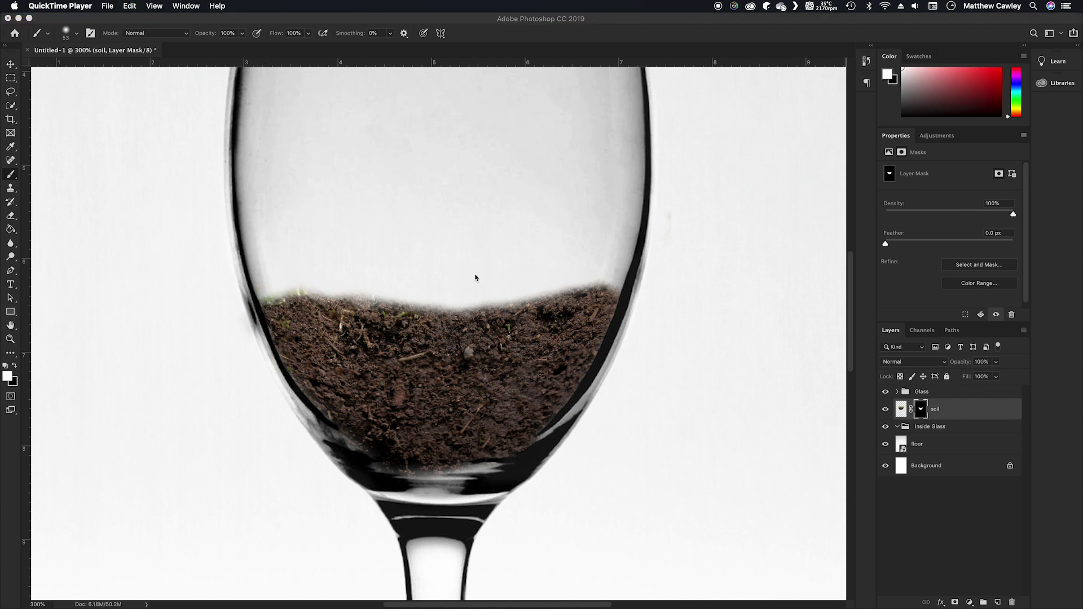
pyautogui.moveTo(711, 439); pyautogui.dragTo(657, 353)
pyautogui.press('super+1')
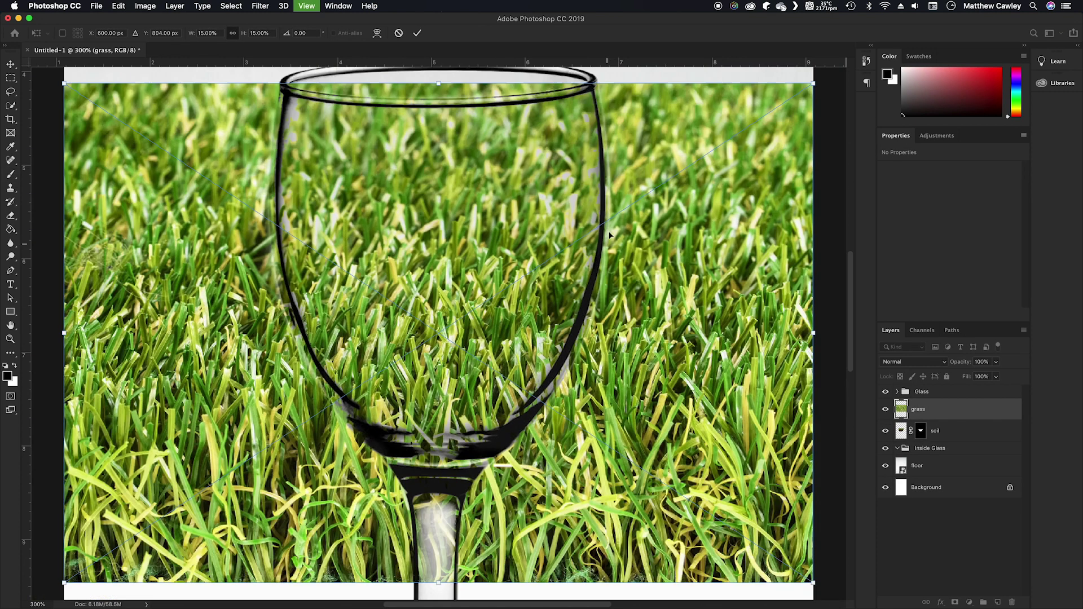
# Step: Scale the placed grass to a strip about 4.69 cm wide and 1.7 cm high across the soil's top edge, and commit it
pyautogui.moveTo(599, 203); pyautogui.dragTo(503, 265)
pyautogui.moveTo(469, 308); pyautogui.dragTo(462, 275)
pyautogui.moveTo(493, 275); pyautogui.dragTo(519, 277)
pyautogui.moveTo(445, 228); pyautogui.dragTo(448, 267)
pyautogui.moveTo(497, 311); pyautogui.dragTo(493, 299)
pyautogui.moveTo(442, 315); pyautogui.dragTo(442, 311)
pyautogui.press('Return')
# Step: Move the soil and grass layers into the Inside Glass group, with grass below soil
pyautogui.moveTo(933, 417); pyautogui.dragTo(933, 448)
pyautogui.moveTo(938, 411); pyautogui.dragTo(931, 436)
pyautogui.click(929, 440)
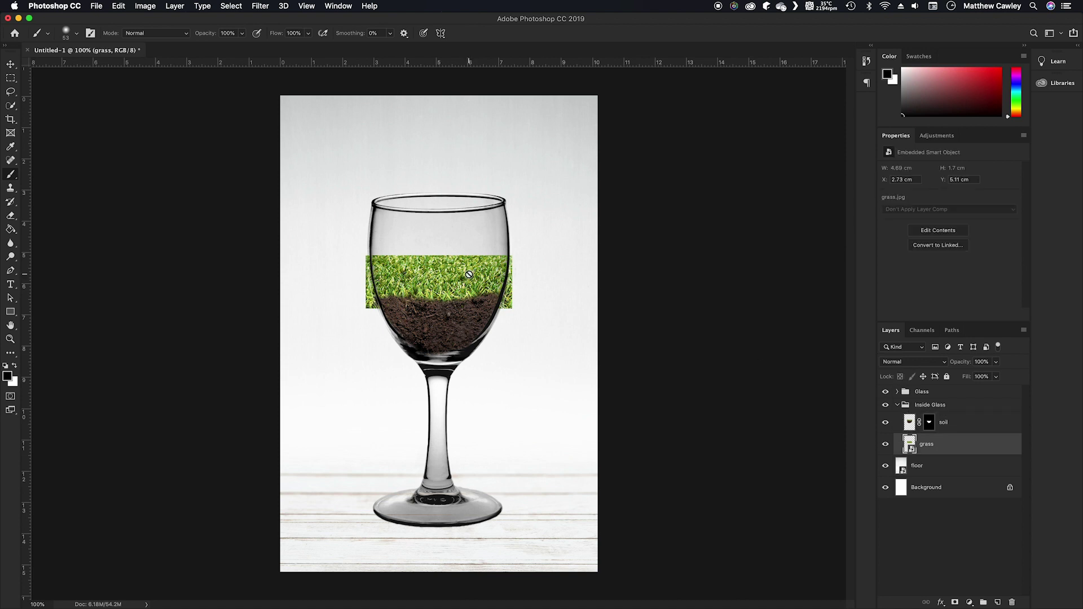
# Step: Transform the grass strip to about 4.49 cm wide and 1.27 cm high, lowering its upper edge inside the bowl
pyautogui.hotkey('ctrl', 't')
pyautogui.moveTo(439, 256); pyautogui.dragTo(506, 269)
pyautogui.moveTo(374, 269); pyautogui.dragTo(368, 269)
pyautogui.press('Return')
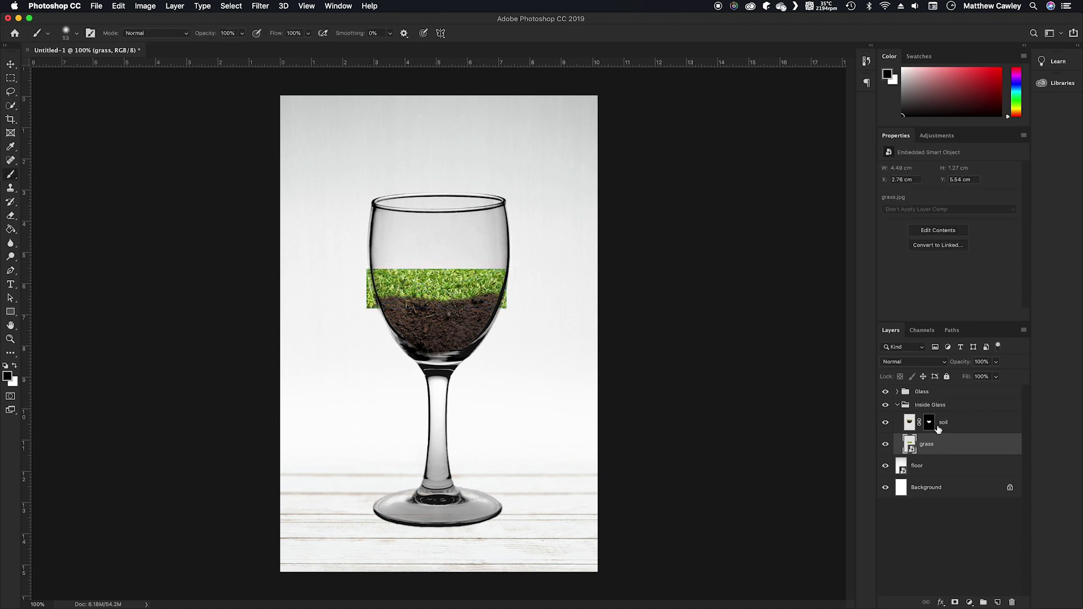
# Step: Copy the soil layer's mask to the grass layer and paint it to reveal grass above the soil within the glass walls
pyautogui.moveTo(934, 421); pyautogui.dragTo(932, 445)
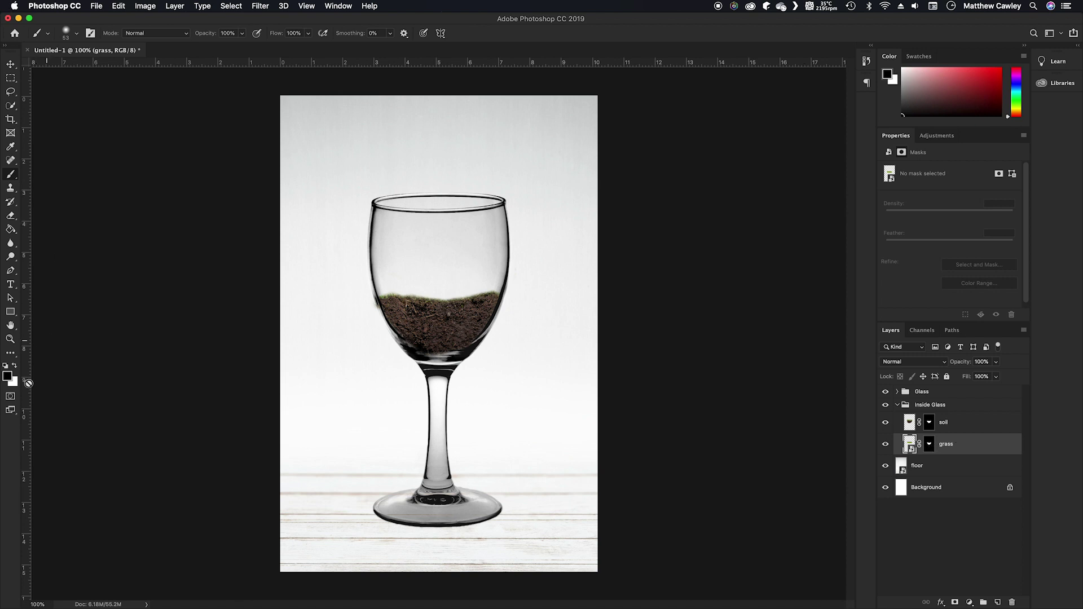
pyautogui.click(16, 366)
pyautogui.click(929, 444)
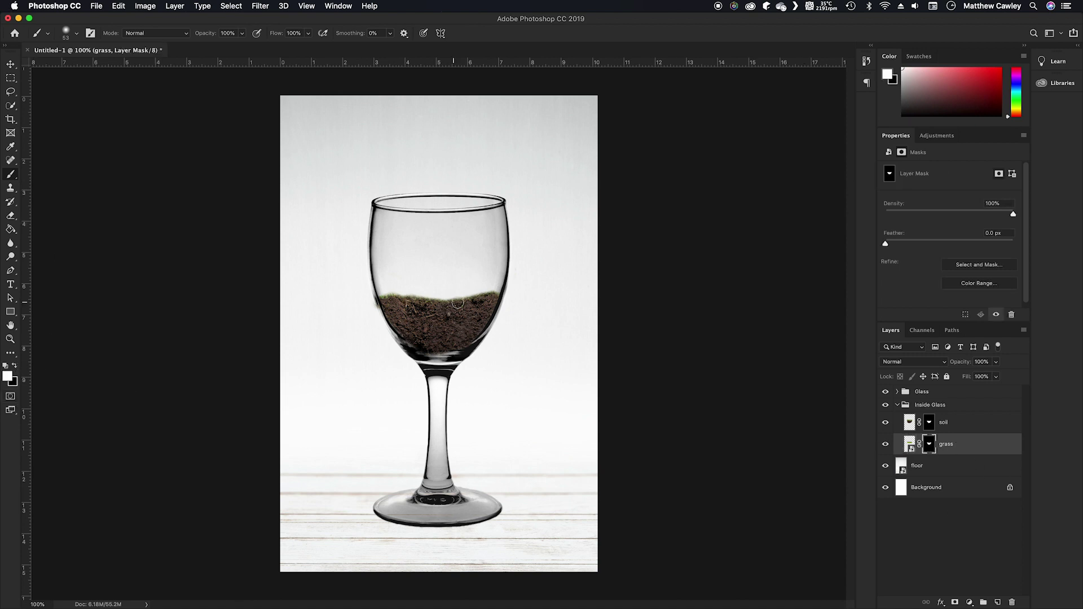
pyautogui.moveTo(381, 291); pyautogui.dragTo(496, 286)
pyautogui.press('x')
pyautogui.moveTo(366, 282)
pyautogui.mouseDown()
pyautogui.moveTo(372, 296)
pyautogui.moveTo(368, 282)
pyautogui.mouseUp()
pyautogui.press('x')
pyautogui.press('super+plus')
pyautogui.moveTo(319, 208)
pyautogui.mouseDown()
pyautogui.moveTo(308, 210)
pyautogui.moveTo(332, 208)
pyautogui.mouseUp()
pyautogui.press('x')
# Step: Duplicate the grass layer and flip the lower original horizontally by setting its width to -100%
pyautogui.moveTo(992, 446); pyautogui.dragTo(999, 602)
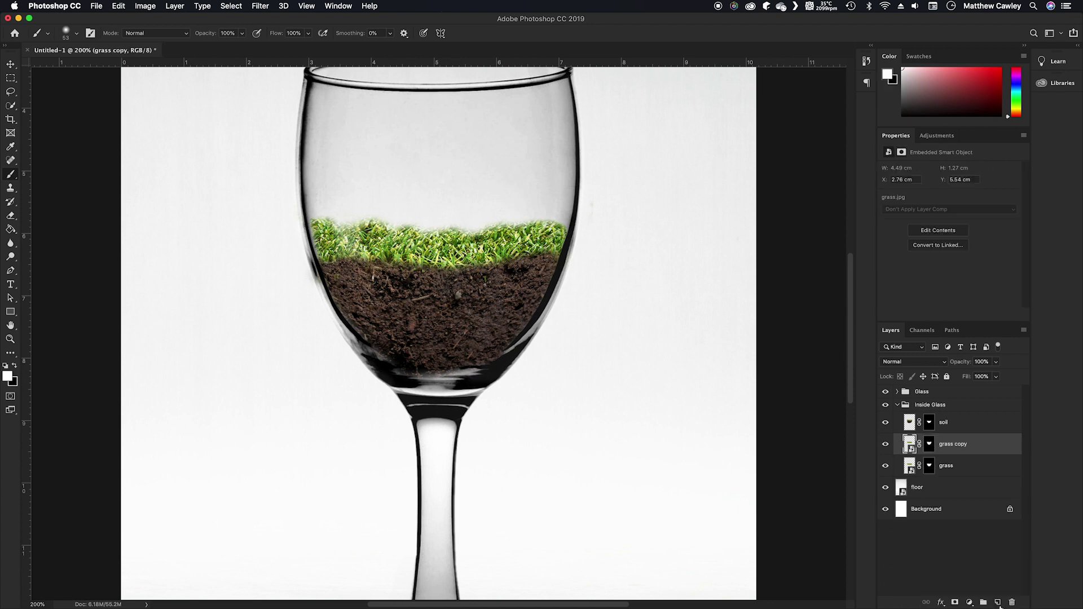
pyautogui.click(968, 472)
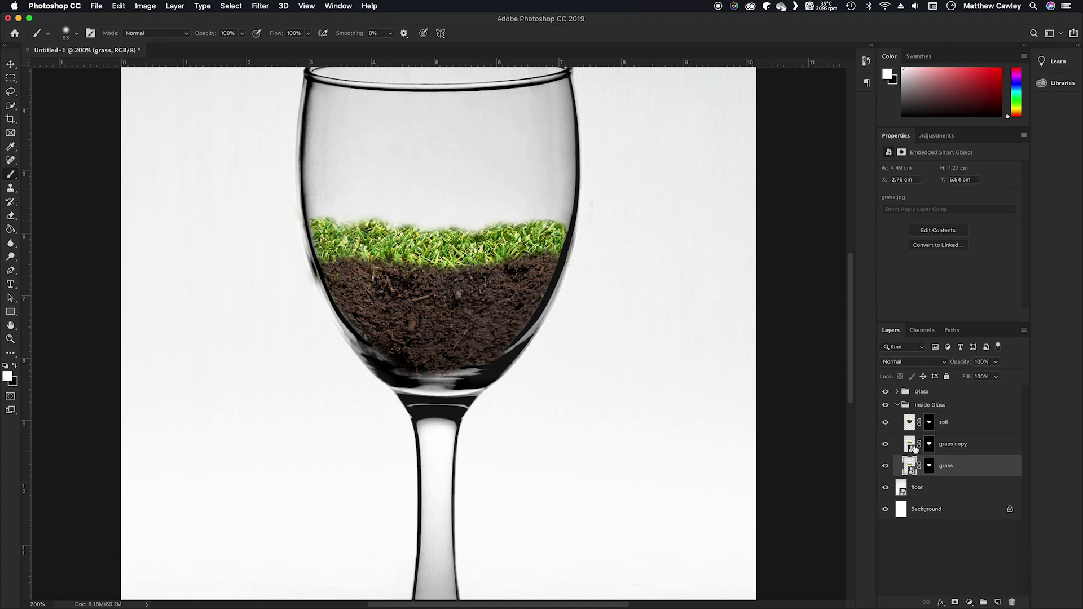
pyautogui.press('super+t')
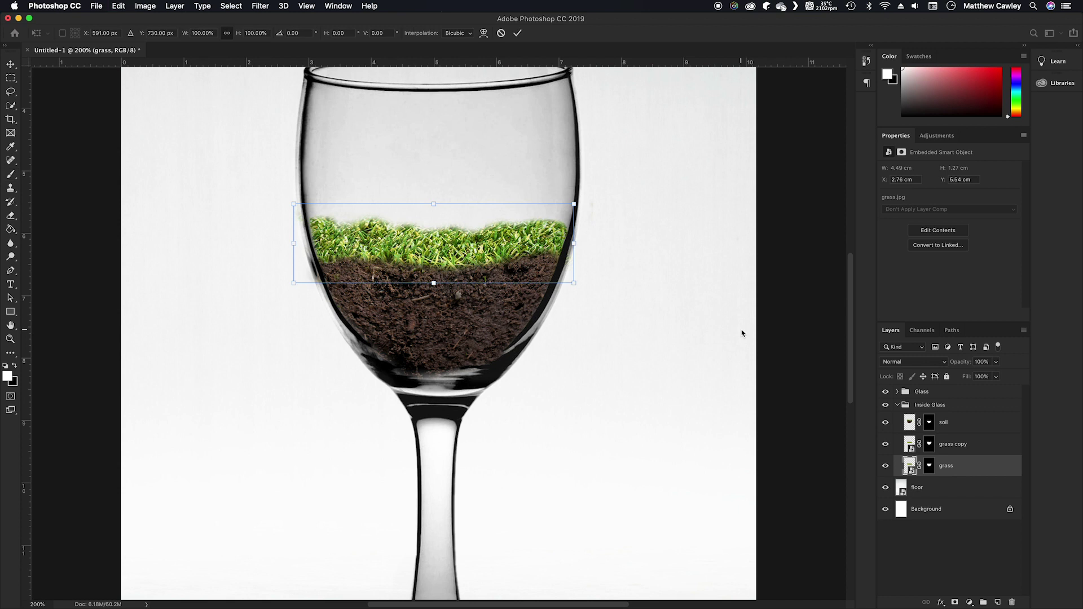
pyautogui.click(194, 33)
pyautogui.write('-100')
pyautogui.press('Return')
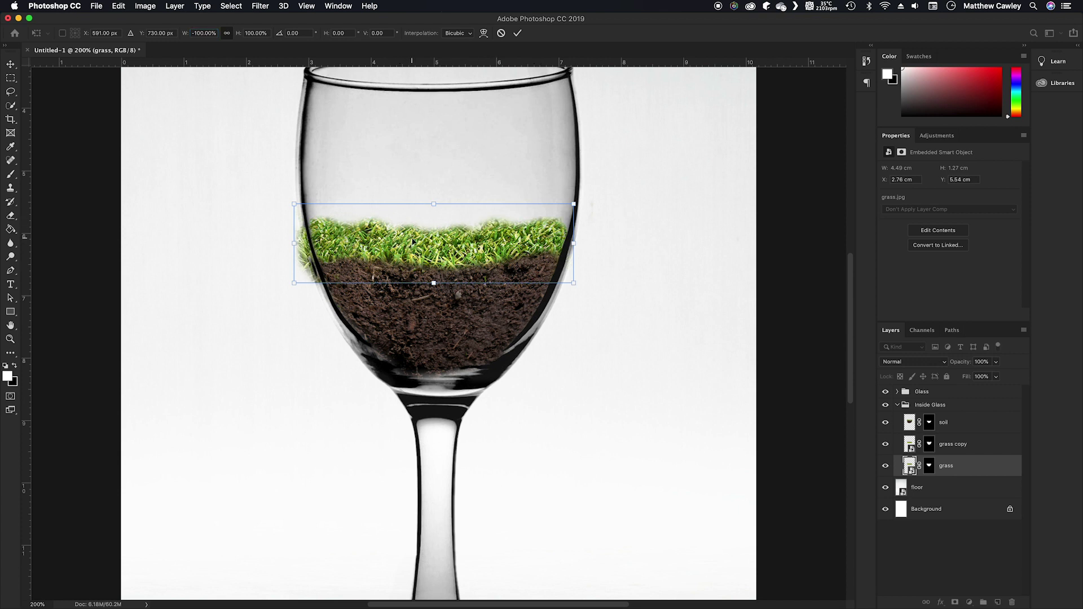
pyautogui.press('Return')
# Step: Move the flipped grass up and inward to X 2.95 cm, Y 5.42 cm, and blend it with Multiply at 46% opacity
pyautogui.press('b')
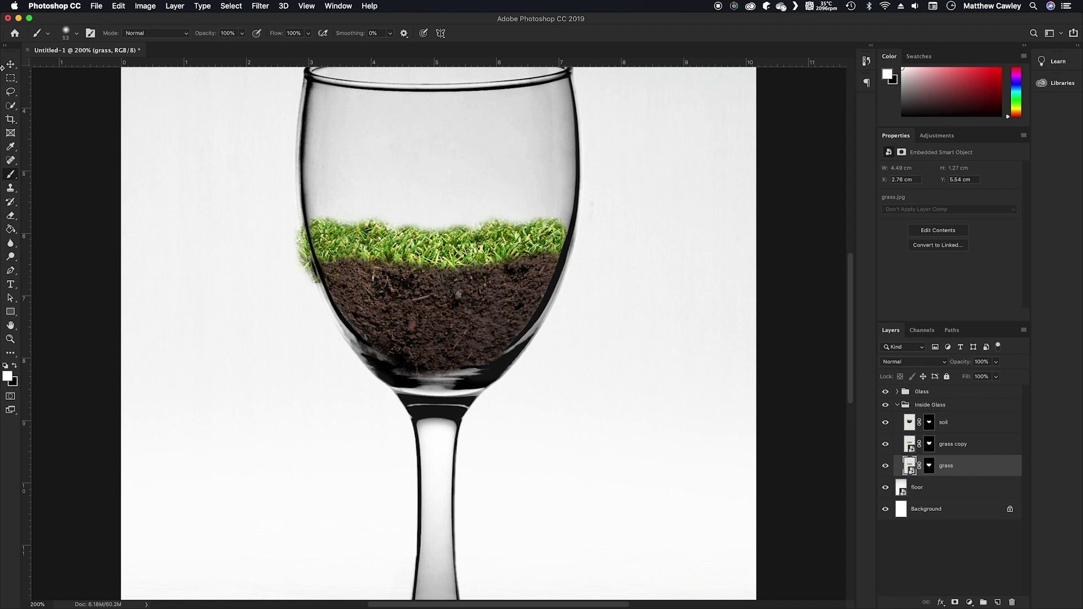
pyautogui.click(8, 65)
pyautogui.moveTo(470, 230)
pyautogui.mouseDown()
pyautogui.moveTo(471, 210)
pyautogui.moveTo(482, 221)
pyautogui.mouseUp()
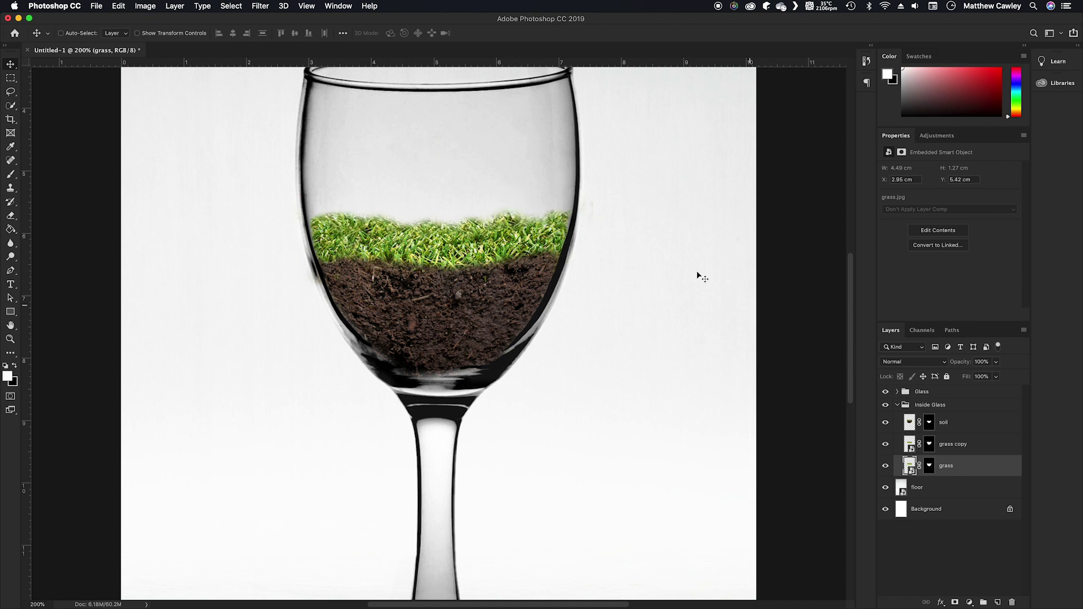
pyautogui.click(889, 366)
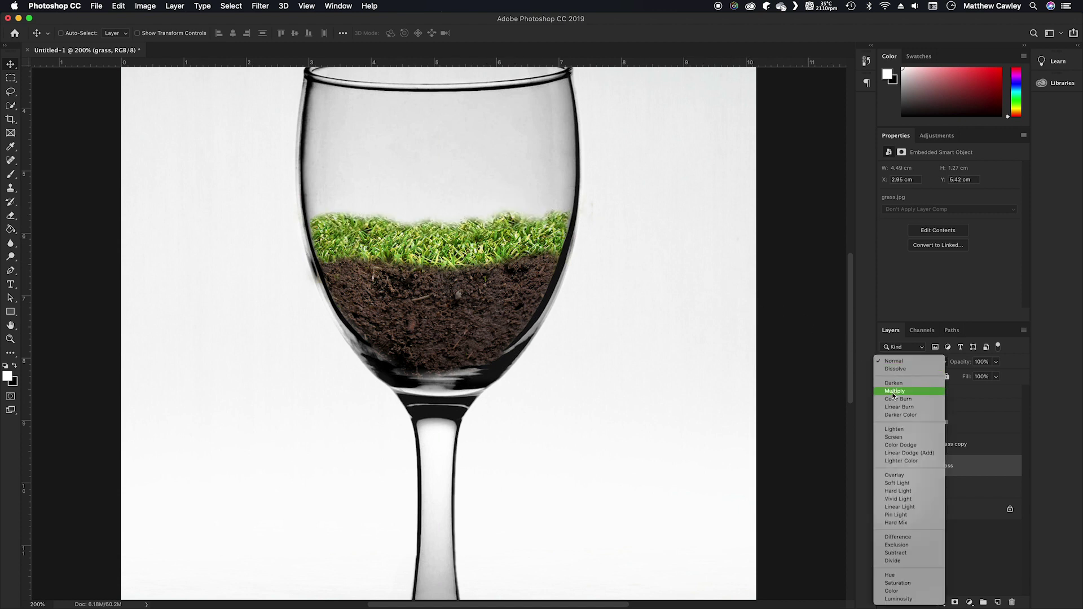
pyautogui.click(894, 388)
pyautogui.moveTo(955, 365)
pyautogui.mouseDown()
pyautogui.moveTo(932, 367)
pyautogui.moveTo(960, 368)
pyautogui.mouseUp()
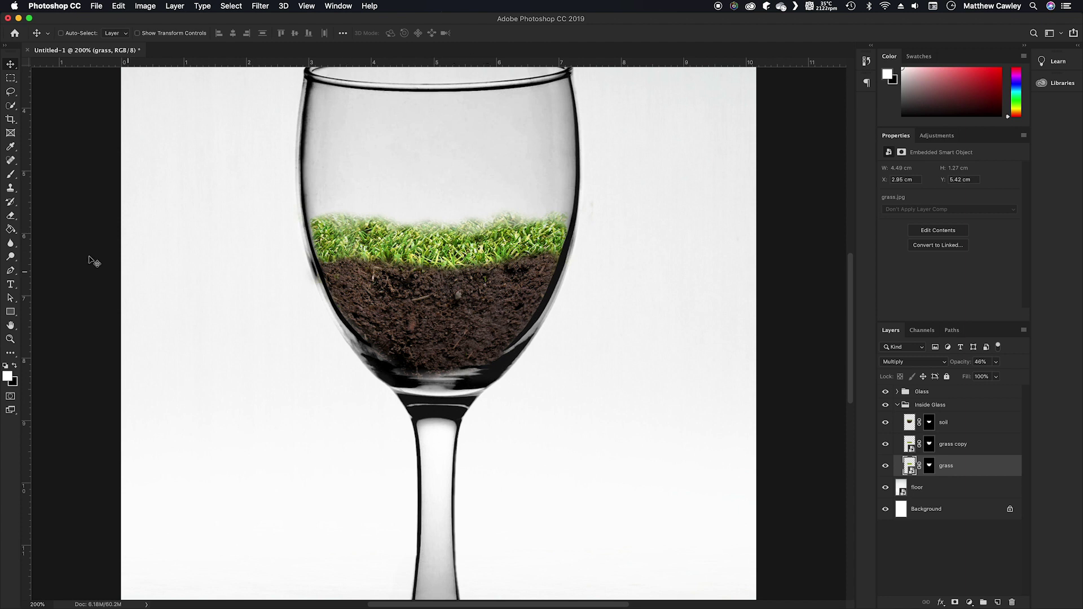
# Step: Set up the Brush tool with 14% flow and black as the foreground colour
pyautogui.click(9, 176)
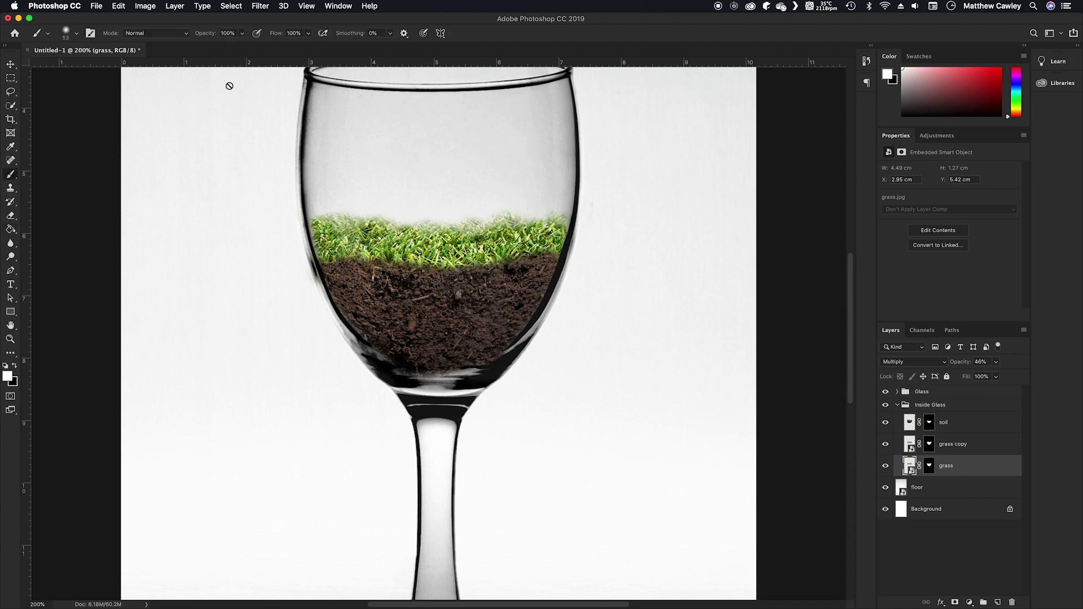
pyautogui.click(308, 33)
pyautogui.moveTo(311, 44); pyautogui.dragTo(287, 47)
pyautogui.click(15, 366)
# Step: Add an empty layer above the floor layer and paint test strokes beside the glass at 14% and 100% flow
pyautogui.click(997, 603)
pyautogui.moveTo(948, 466)
pyautogui.mouseDown()
pyautogui.moveTo(909, 480)
pyautogui.moveTo(910, 499)
pyautogui.mouseUp()
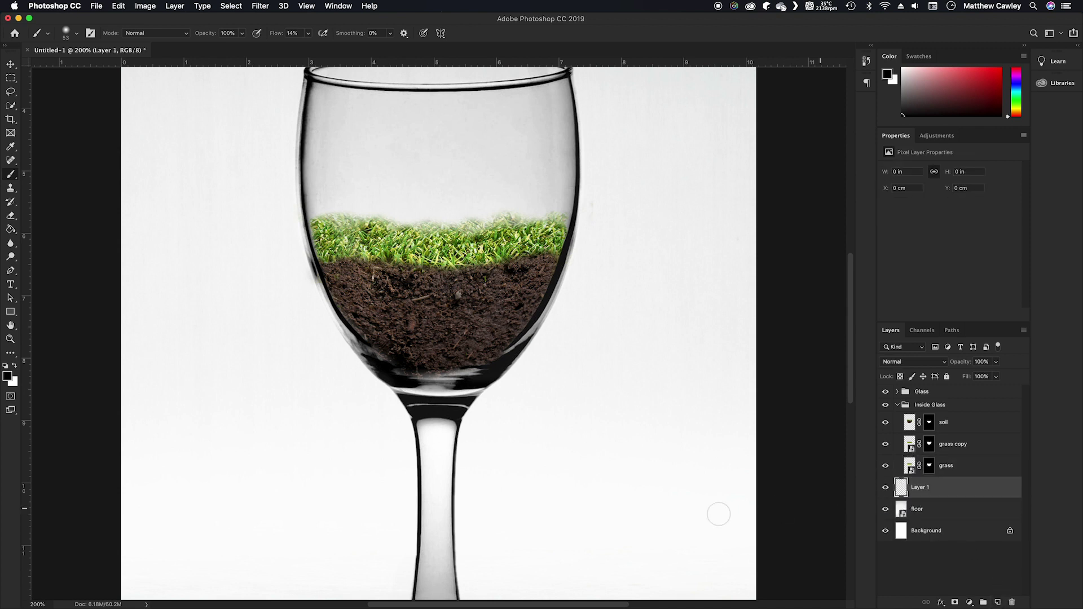
pyautogui.moveTo(181, 289)
pyautogui.mouseDown()
pyautogui.moveTo(177, 365)
pyautogui.moveTo(178, 296)
pyautogui.mouseUp()
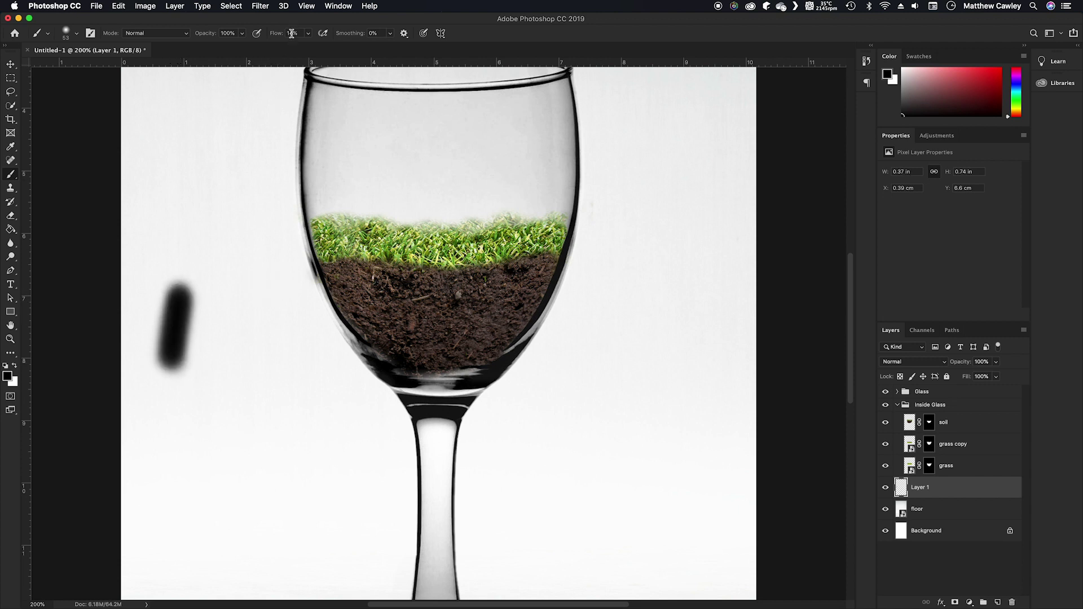
pyautogui.moveTo(280, 36); pyautogui.dragTo(378, 50)
pyautogui.moveTo(229, 283)
pyautogui.mouseDown()
pyautogui.moveTo(229, 350)
pyautogui.moveTo(226, 277)
pyautogui.mouseUp()
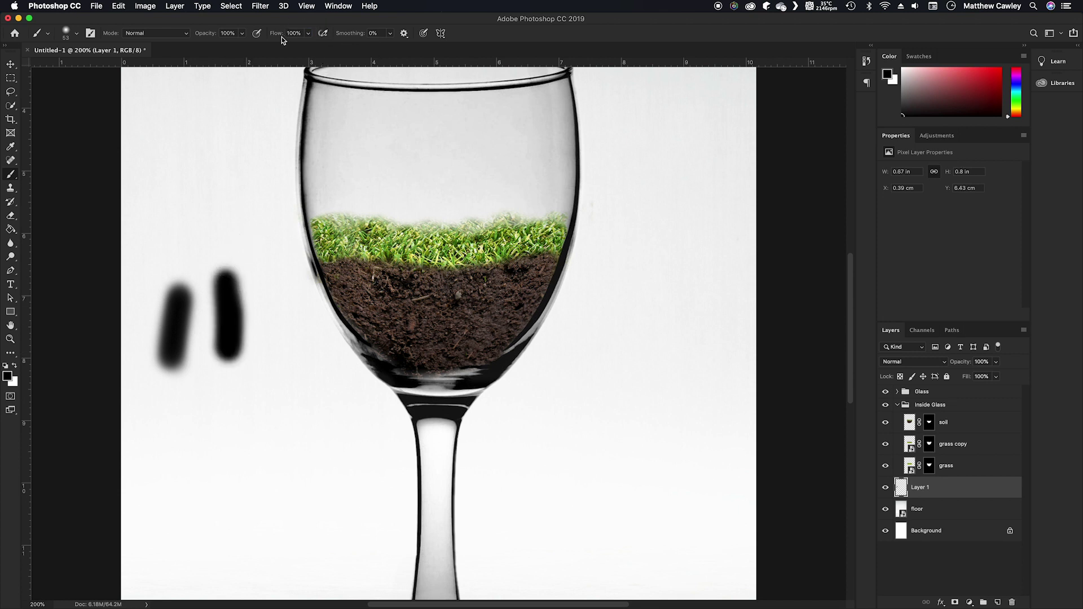
# Step: Paint a diagonal test stroke at 50% flow and delete the test layer
pyautogui.moveTo(278, 36); pyautogui.dragTo(280, 38)
pyautogui.write('50')
pyautogui.press('Return')
pyautogui.moveTo(279, 379); pyautogui.dragTo(229, 484)
pyautogui.moveTo(280, 379)
pyautogui.mouseDown()
pyautogui.moveTo(231, 484)
pyautogui.moveTo(239, 477)
pyautogui.mouseUp()
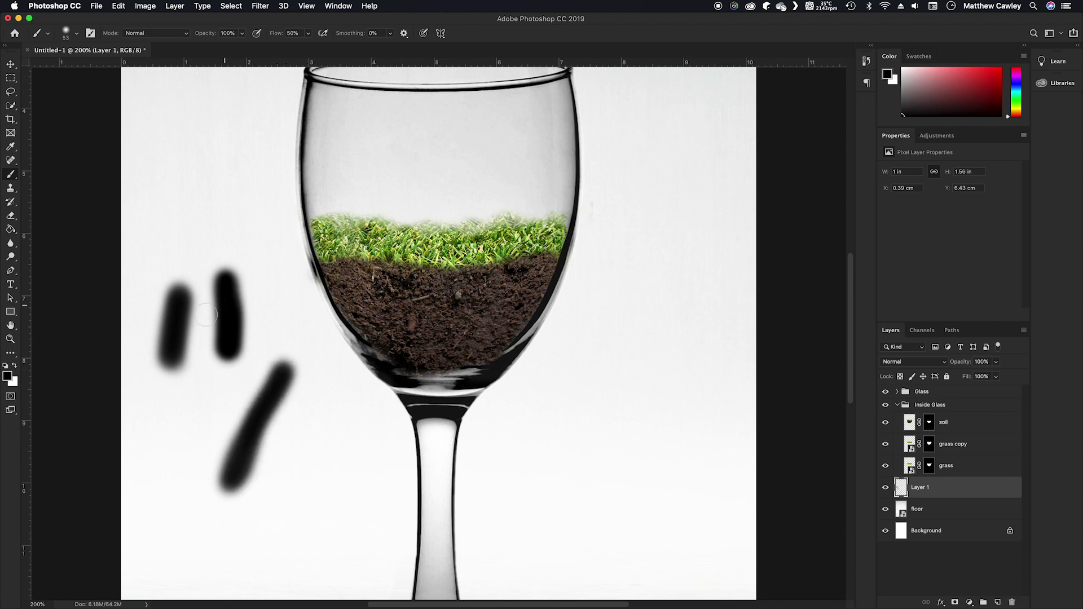
pyautogui.moveTo(930, 480)
pyautogui.mouseDown()
pyautogui.moveTo(959, 570)
pyautogui.moveTo(1012, 602)
pyautogui.mouseUp()
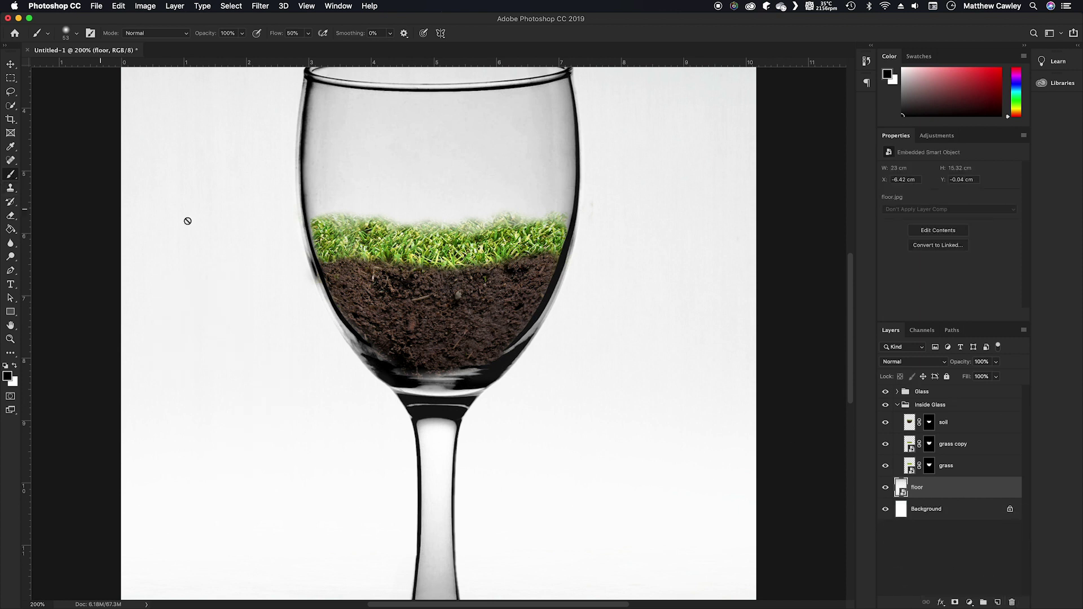
# Step: Soften the grass's upper edge by painting black at 14% flow on the masks of both grass layers
pyautogui.click(929, 447)
pyautogui.moveTo(275, 35); pyautogui.dragTo(259, 35)
pyautogui.moveTo(316, 231); pyautogui.dragTo(542, 228)
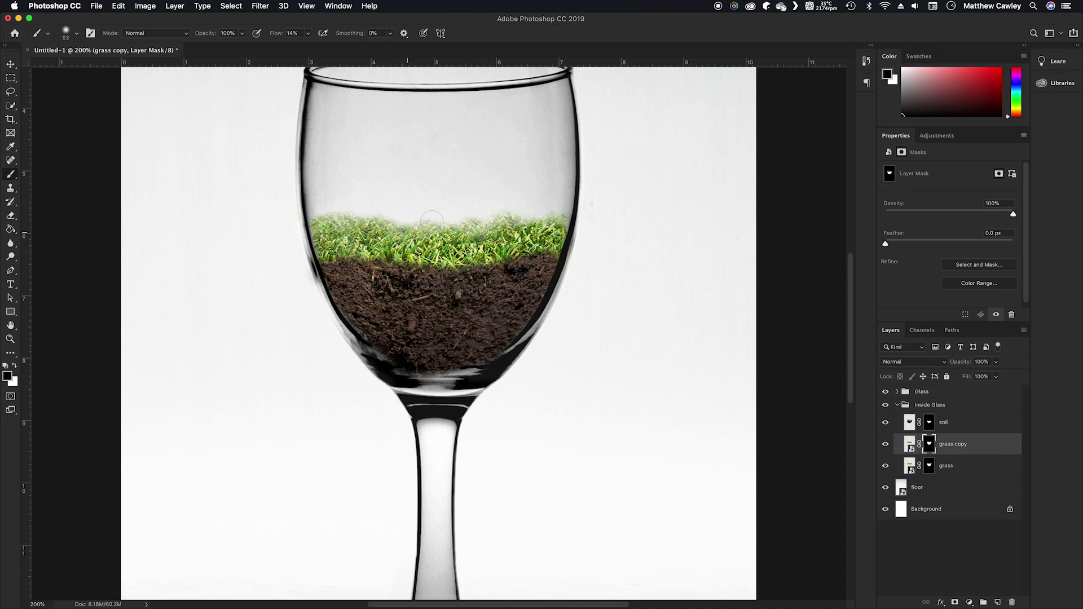
pyautogui.click(929, 466)
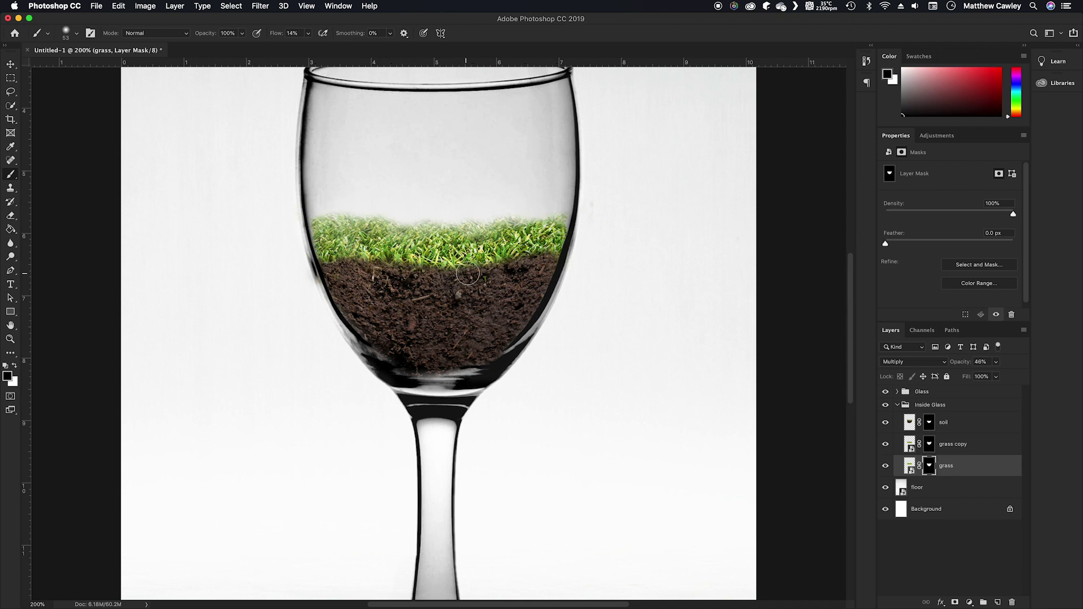
# Step: Reduce the brush to 7 px at 100% flow and paint white on the grass copy mask where grass meets soil
pyautogui.press('super+plus')
pyautogui.press('super+plus')
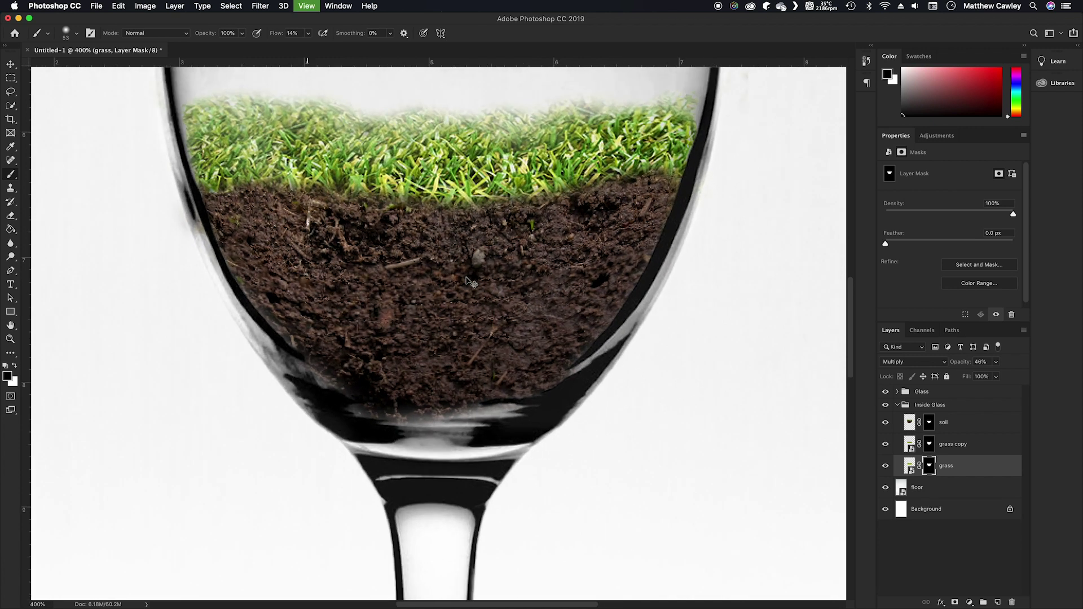
pyautogui.scroll(3, 850, 287)
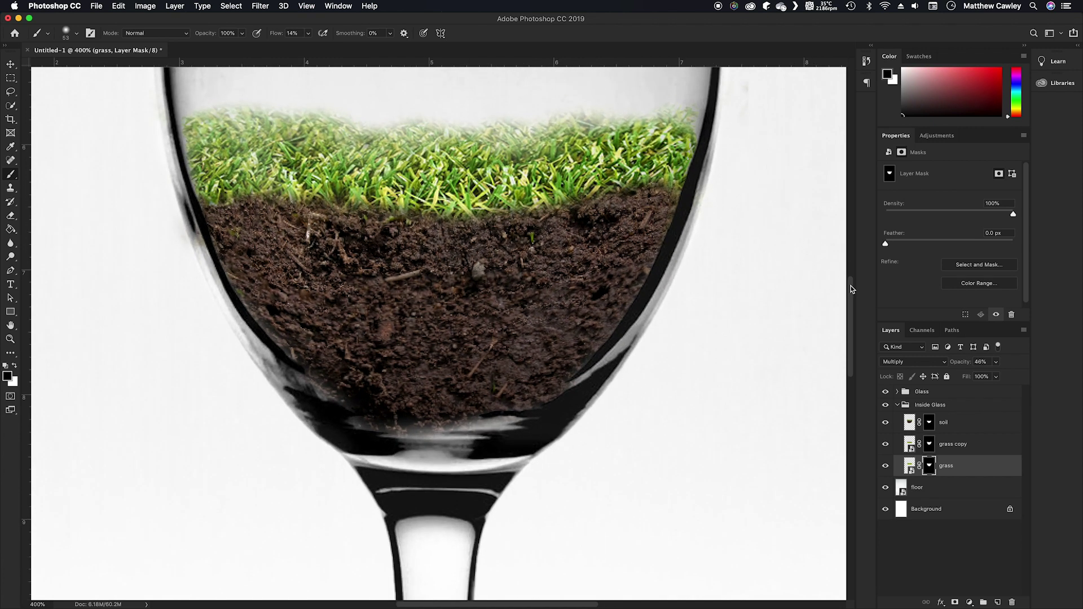
pyautogui.press('super+plus')
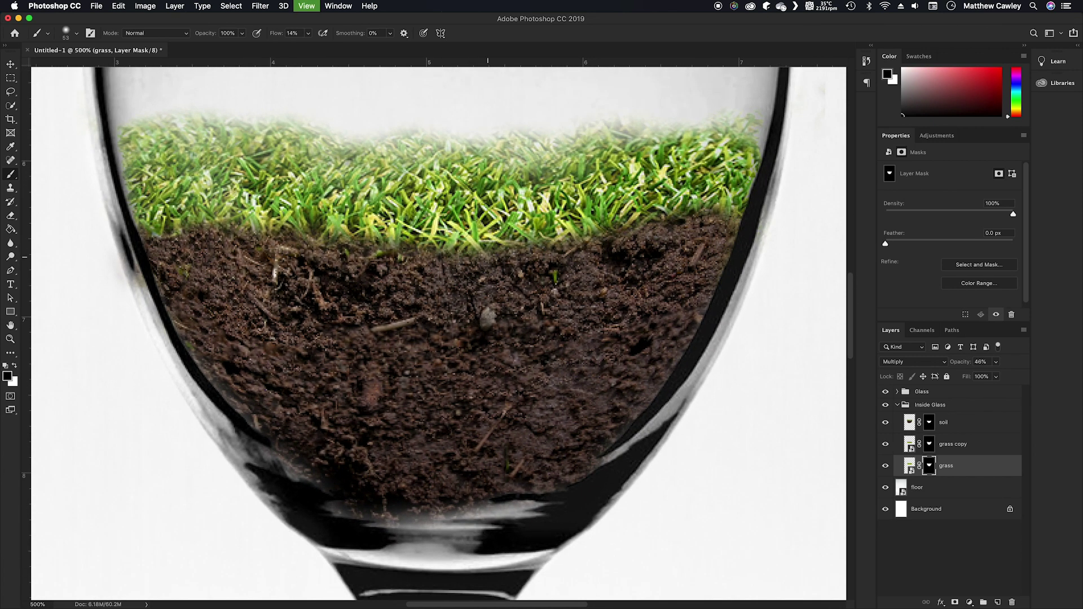
pyautogui.moveTo(516, 284)
pyautogui.mouseDown()
pyautogui.moveTo(475, 290)
pyautogui.moveTo(488, 395)
pyautogui.moveTo(473, 404)
pyautogui.mouseUp()
pyautogui.moveTo(278, 34); pyautogui.dragTo(333, 42)
pyautogui.press('x')
pyautogui.click(929, 444)
pyautogui.moveTo(490, 249)
pyautogui.mouseDown()
pyautogui.moveTo(477, 247)
pyautogui.moveTo(492, 267)
pyautogui.moveTo(484, 254)
pyautogui.mouseUp()
# Step: Paint short black strokes on the soil layer's mask along its upper edge so grass blades overlap the soil
pyautogui.click(930, 422)
pyautogui.press('x')
pyautogui.moveTo(551, 242)
pyautogui.mouseDown()
pyautogui.moveTo(546, 251)
pyautogui.moveTo(556, 239)
pyautogui.mouseUp()
pyautogui.moveTo(257, 231); pyautogui.dragTo(263, 245)
pyautogui.moveTo(333, 234); pyautogui.dragTo(328, 248)
pyautogui.moveTo(391, 240); pyautogui.dragTo(365, 264)
pyautogui.moveTo(168, 238)
pyautogui.mouseDown()
pyautogui.moveTo(157, 251)
pyautogui.moveTo(189, 239)
pyautogui.moveTo(148, 252)
pyautogui.mouseUp()
pyautogui.moveTo(623, 225)
pyautogui.mouseDown()
pyautogui.moveTo(604, 249)
pyautogui.moveTo(632, 257)
pyautogui.mouseUp()
pyautogui.moveTo(684, 223)
pyautogui.mouseDown()
pyautogui.moveTo(713, 215)
pyautogui.moveTo(705, 234)
pyautogui.moveTo(731, 234)
pyautogui.mouseUp()
pyautogui.moveTo(669, 223); pyautogui.dragTo(657, 227)
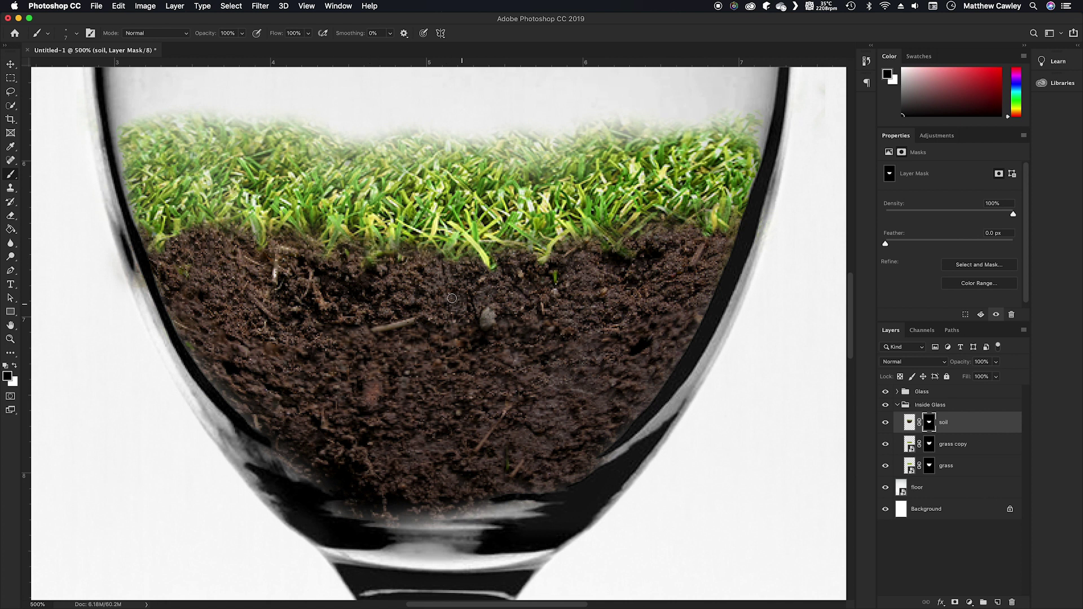
# Step: Scale the house photo to about 4.17 cm wide and position it over the grass inside the glass
pyautogui.press('super+minus')
pyautogui.press('super+minus')
pyautogui.press('super+minus')
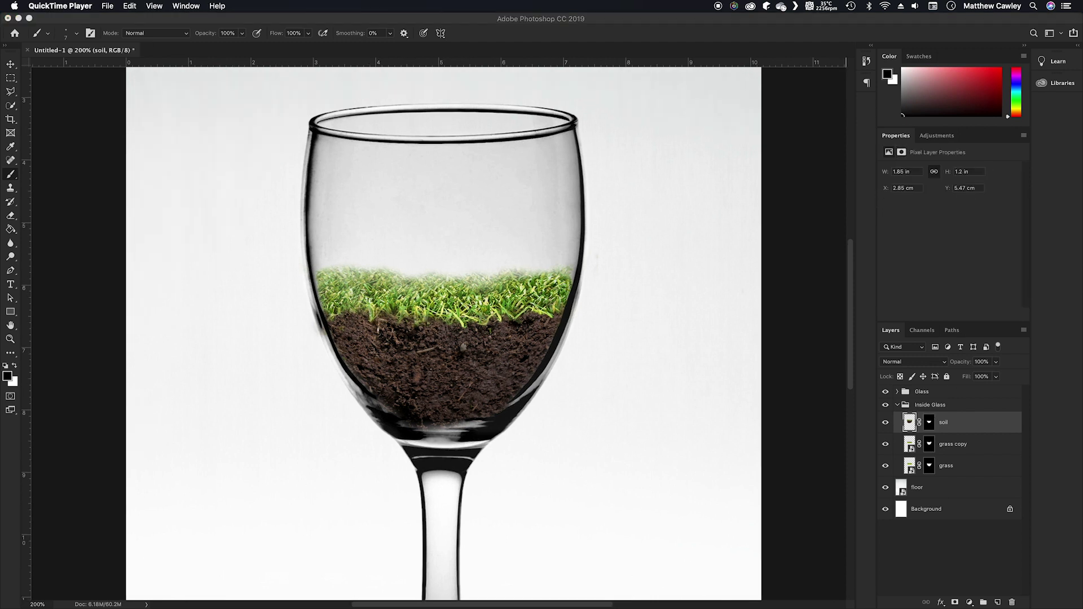
pyautogui.click(471, 294)
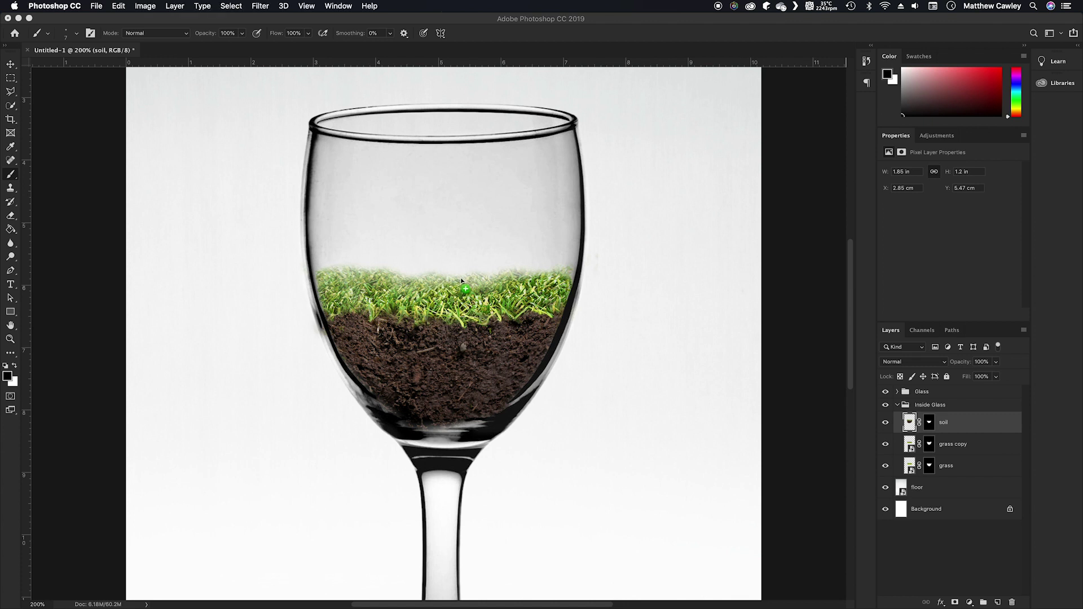
pyautogui.press('super+t')
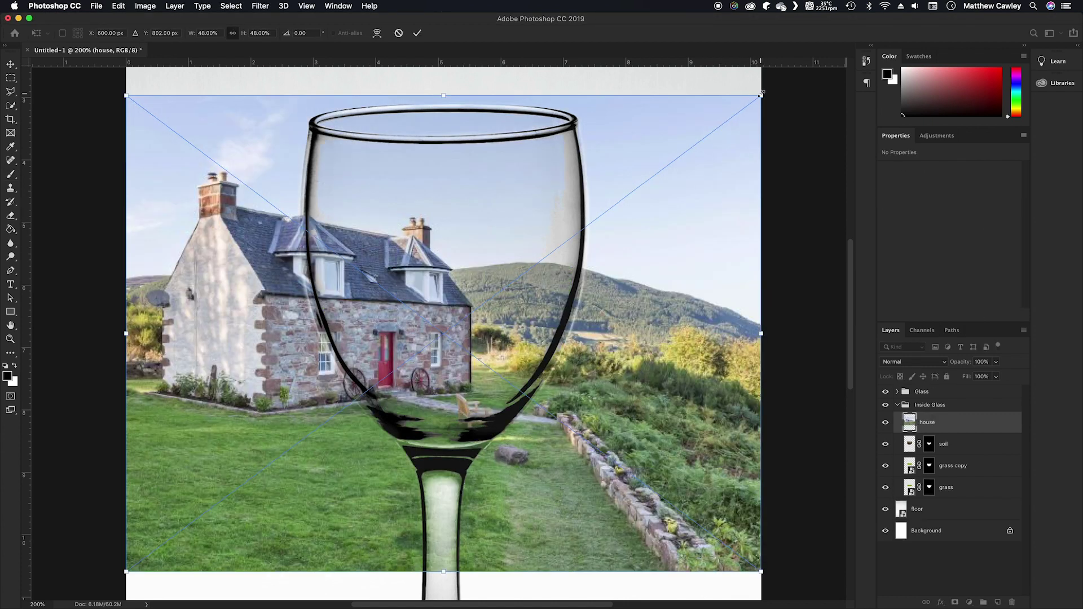
pyautogui.moveTo(761, 93); pyautogui.dragTo(552, 202)
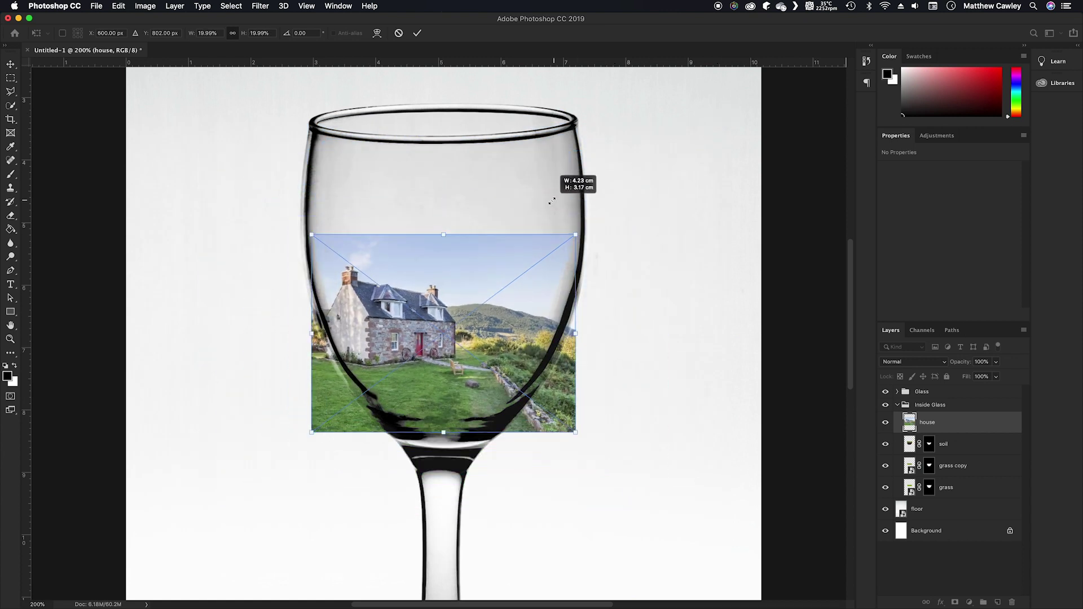
pyautogui.moveTo(391, 339); pyautogui.dragTo(445, 269)
pyautogui.moveTo(625, 163); pyautogui.dragTo(626, 167)
pyautogui.press('Return')
pyautogui.press('b')
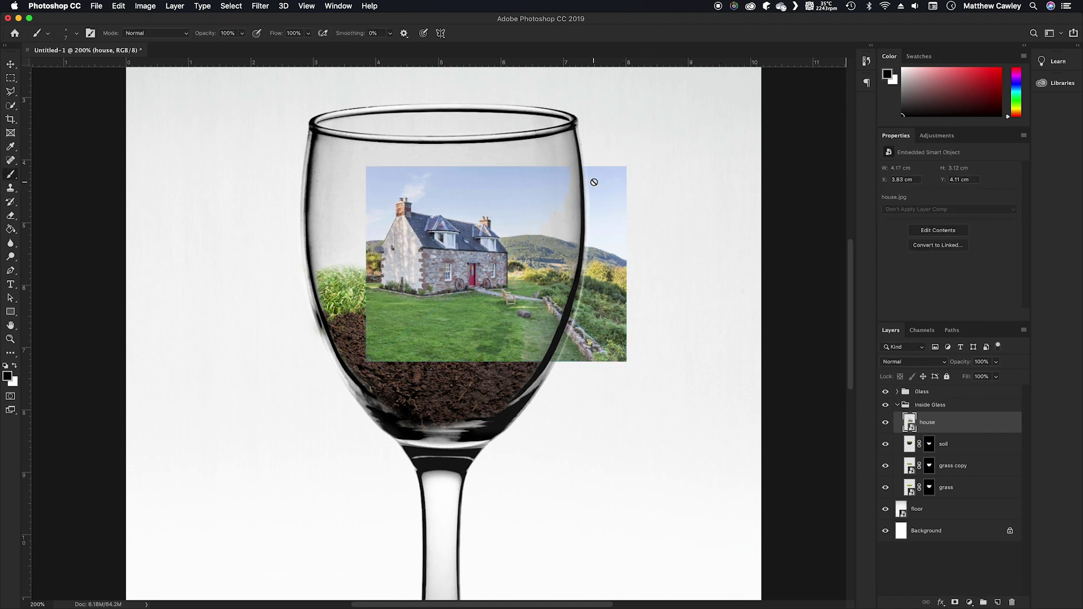
# Step: Outline the house's gable wall and base with the Polygonal Lasso, from the left chimney to the far right corner
pyautogui.click(10, 340)
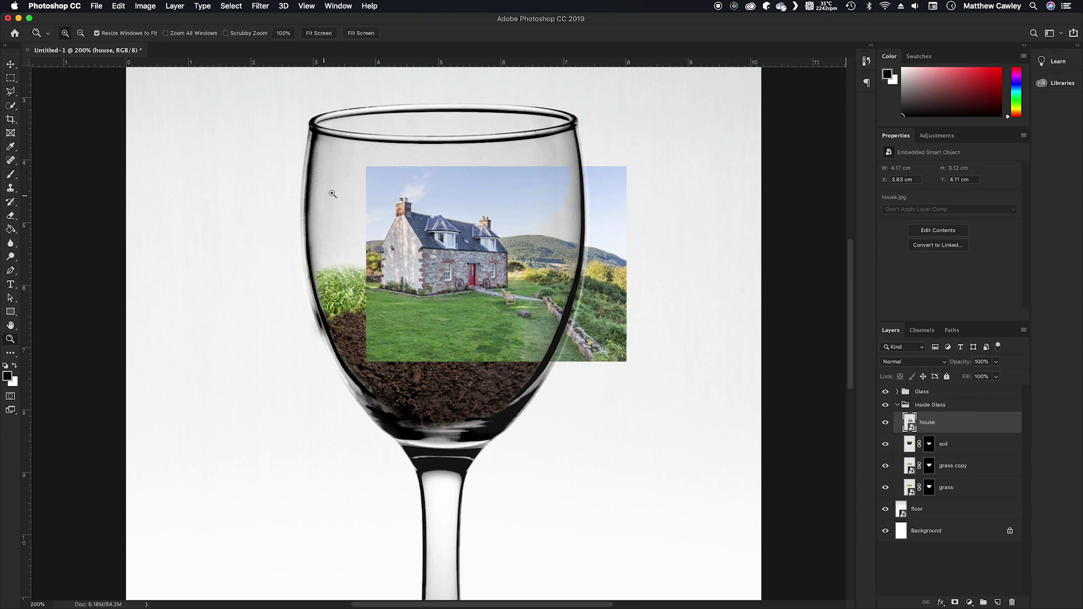
pyautogui.moveTo(409, 217); pyautogui.dragTo(527, 314)
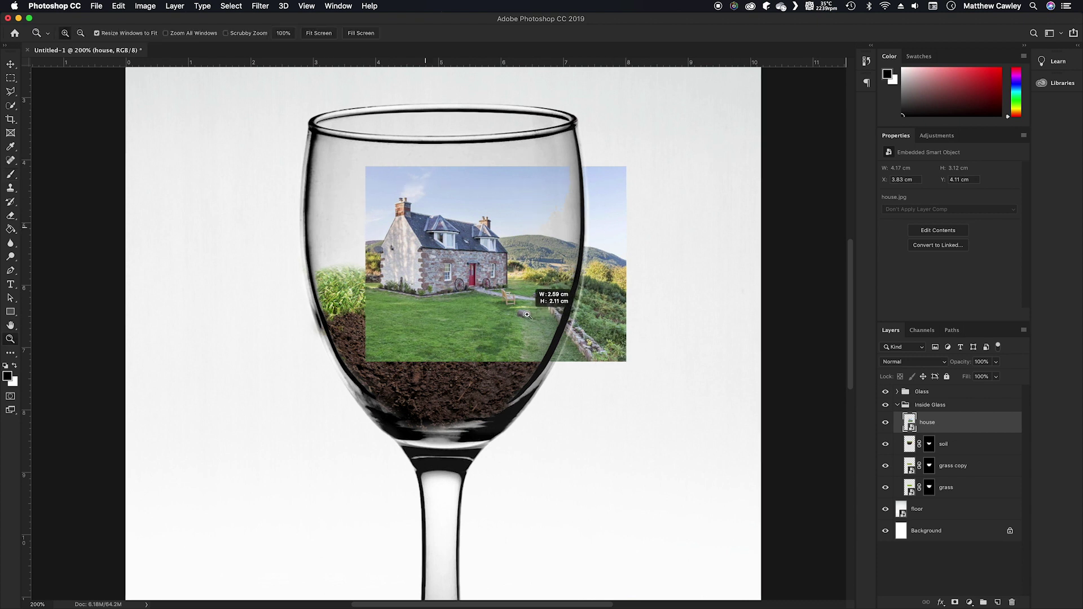
pyautogui.press('l')
pyautogui.click(11, 92)
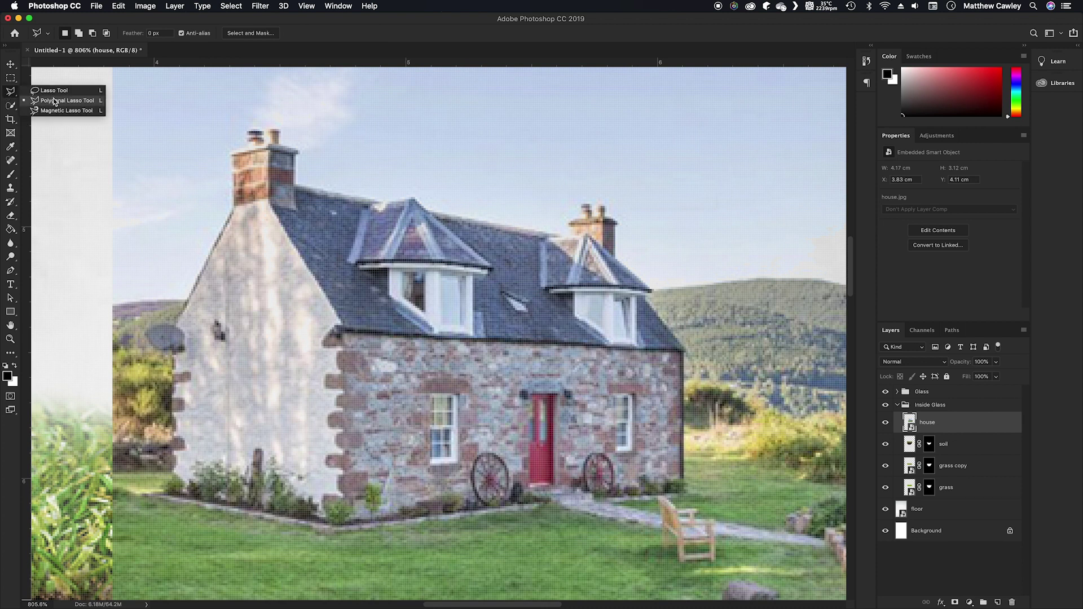
pyautogui.click(55, 101)
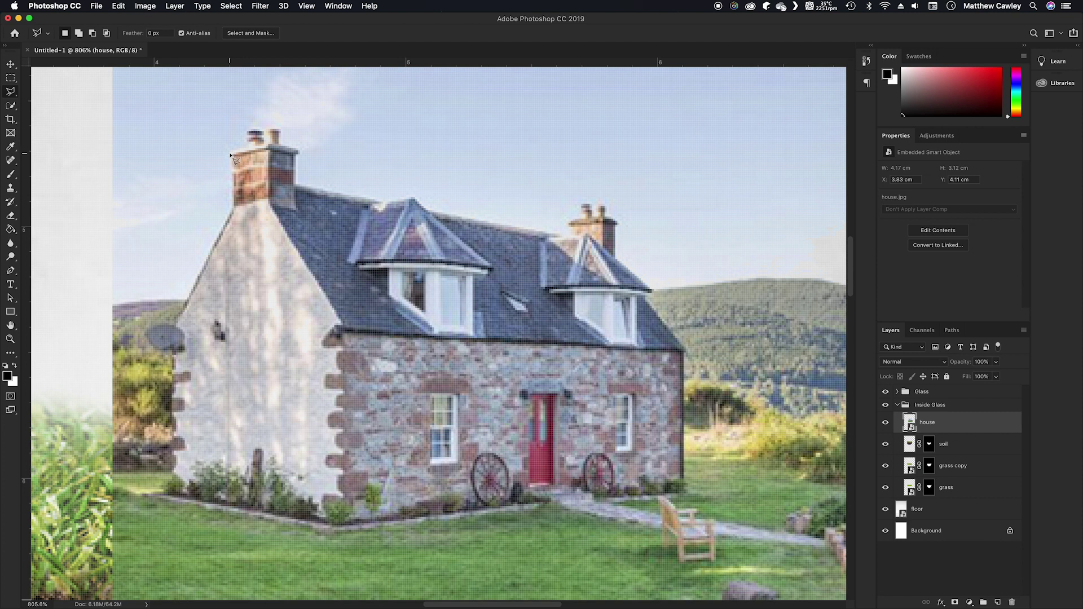
pyautogui.click(232, 207)
pyautogui.click(176, 321)
pyautogui.click(171, 486)
pyautogui.click(340, 524)
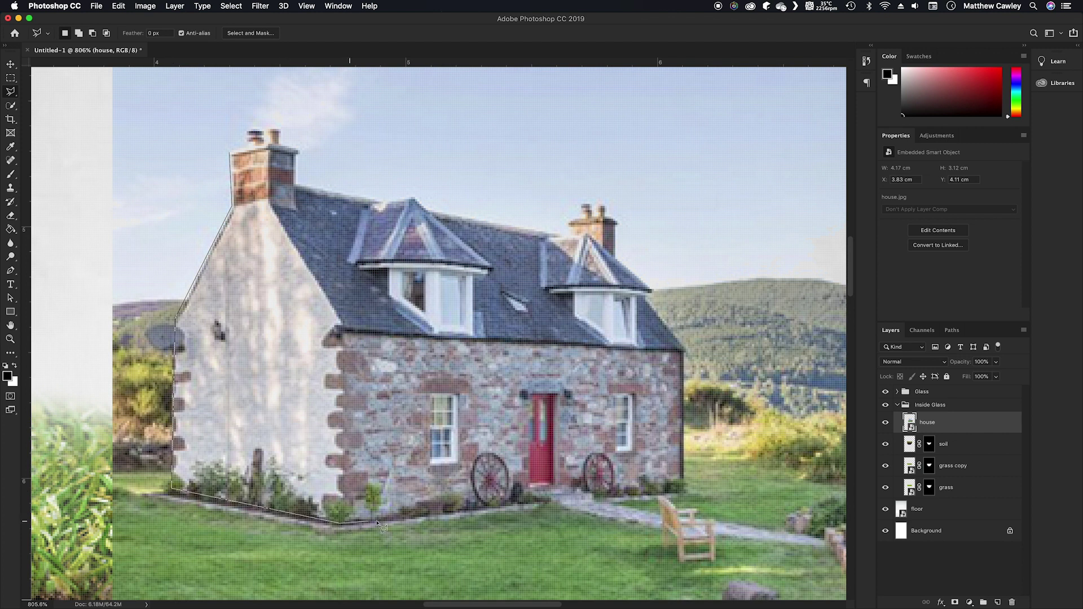
pyautogui.click(544, 501)
pyautogui.click(683, 493)
# Step: Continue the polygonal outline up the right wall and roof edge and around the right chimney
pyautogui.click(684, 351)
pyautogui.click(652, 292)
pyautogui.click(616, 257)
pyautogui.click(616, 219)
pyautogui.click(605, 216)
pyautogui.click(605, 204)
pyautogui.click(598, 205)
pyautogui.click(598, 216)
pyautogui.click(592, 215)
pyautogui.click(592, 205)
pyautogui.click(582, 205)
pyautogui.click(582, 216)
pyautogui.click(569, 219)
pyautogui.click(568, 226)
pyautogui.click(572, 234)
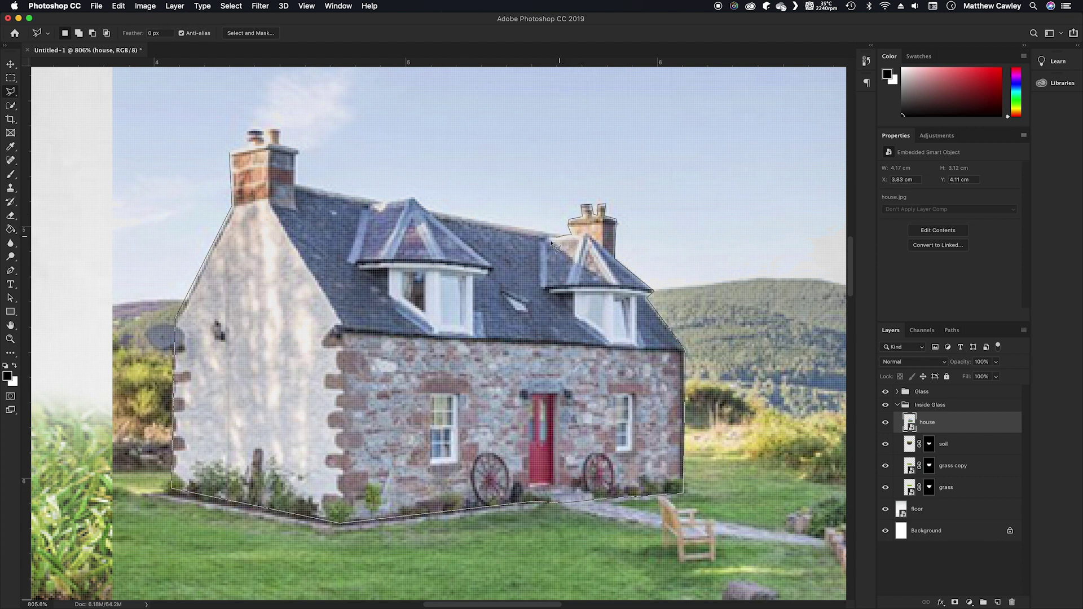
# Step: Close the outline along the roof ridge, dormer and left chimney, and mask the house layer to the selection
pyautogui.click(427, 211)
pyautogui.click(414, 197)
pyautogui.click(382, 200)
pyautogui.click(295, 184)
pyautogui.click(299, 151)
pyautogui.click(281, 145)
pyautogui.click(281, 131)
pyautogui.click(269, 131)
pyautogui.click(268, 141)
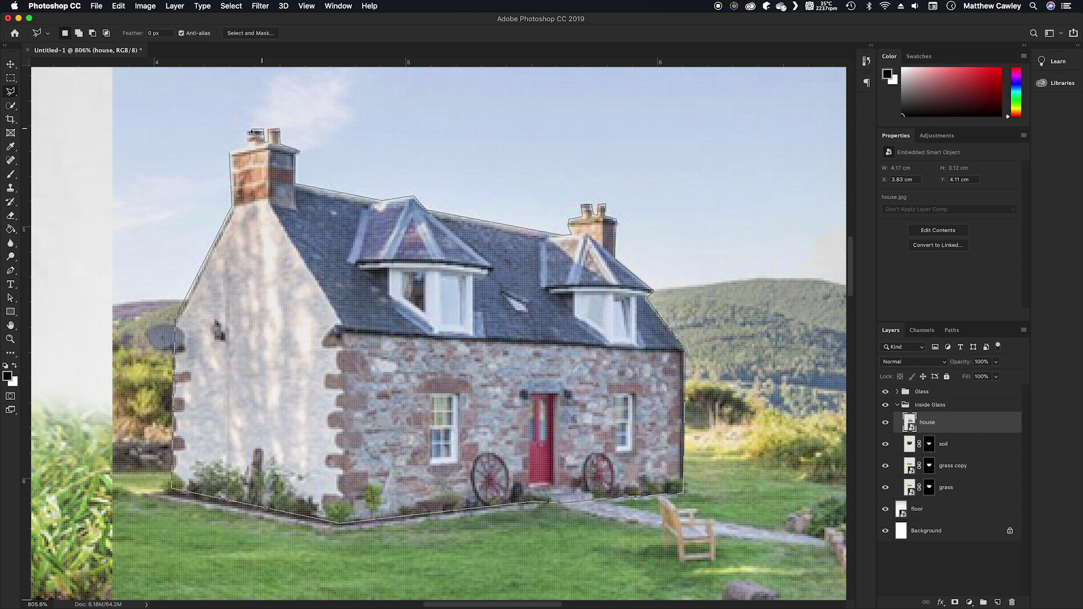
pyautogui.click(245, 130)
pyautogui.click(230, 152)
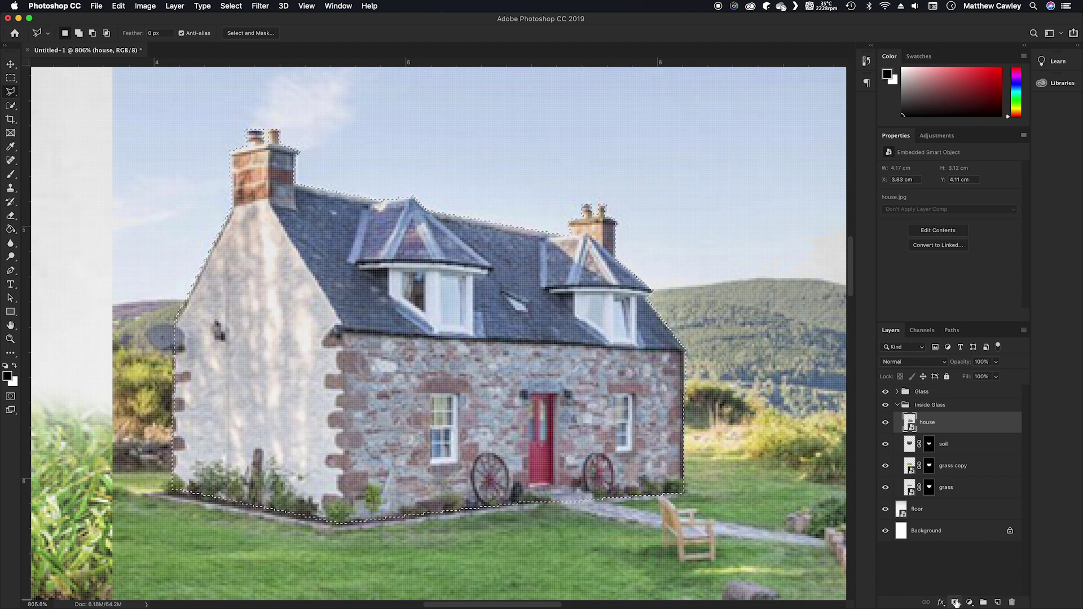
pyautogui.click(955, 602)
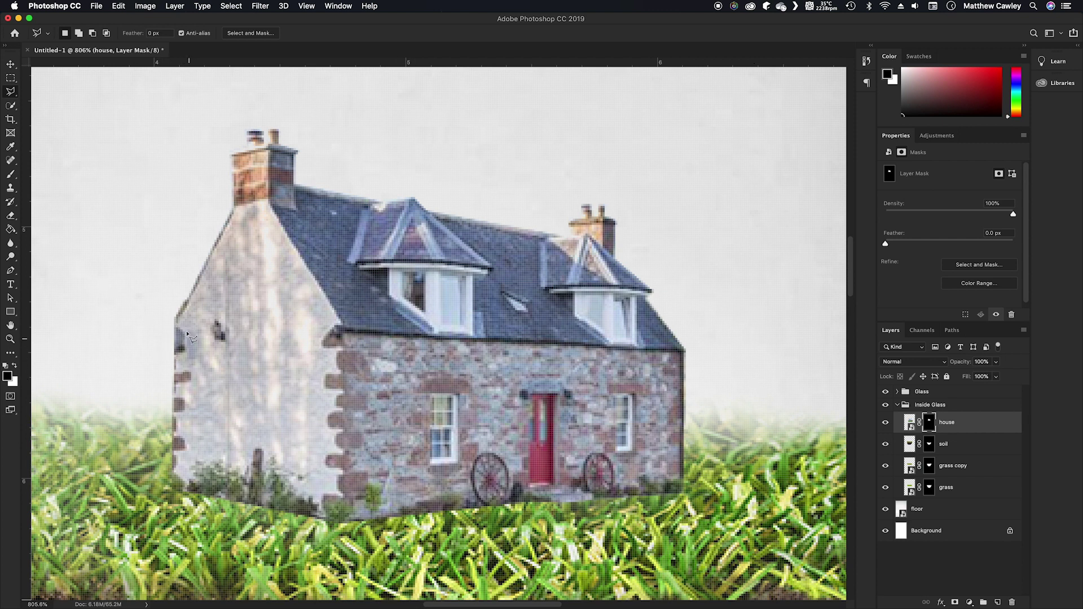
# Step: Remove the remaining piece of satellite dish from the left edge of the gable wall with the Spot Healing Brush
pyautogui.press('j')
pyautogui.press('super+2')
pyautogui.moveTo(173, 342); pyautogui.dragTo(177, 355)
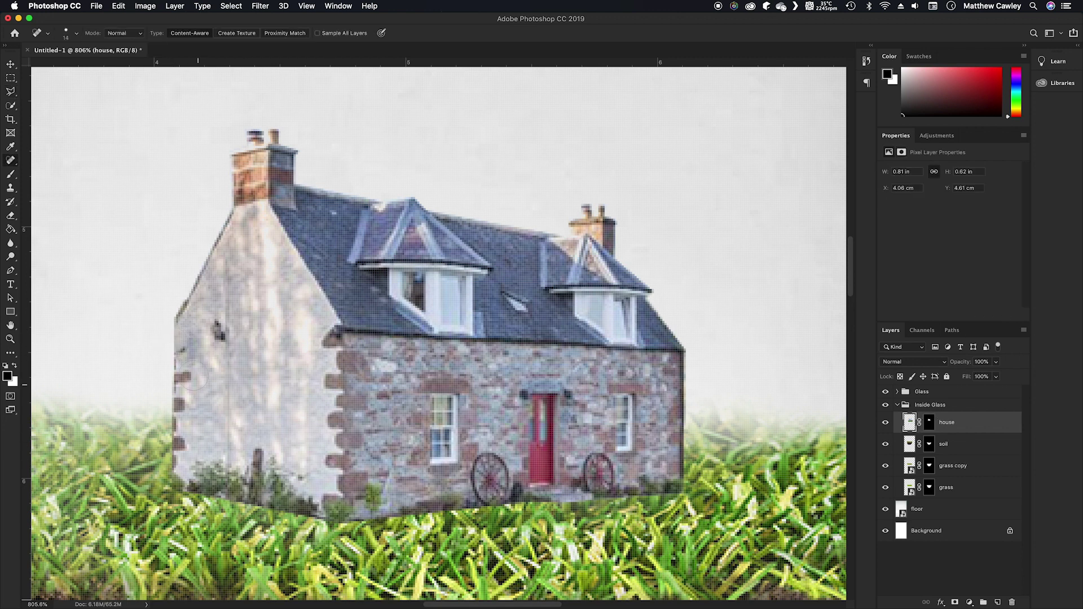
pyautogui.click(177, 346)
pyautogui.click(189, 351)
pyautogui.click(182, 353)
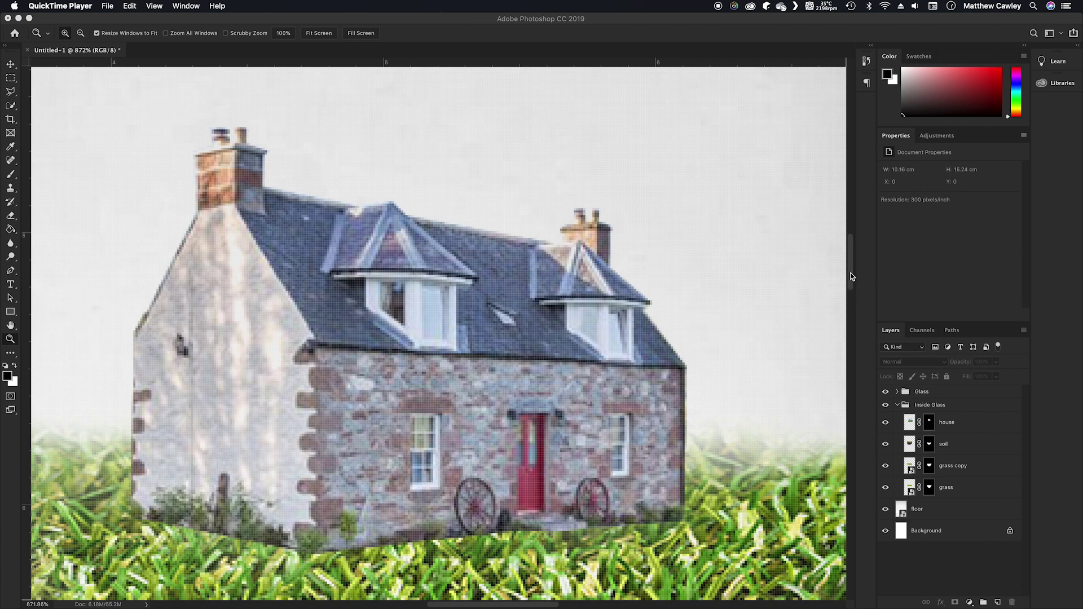
# Step: Duplicate the grass copy layer and place the duplicate above the house layer
pyautogui.moveTo(851, 276); pyautogui.dragTo(851, 289)
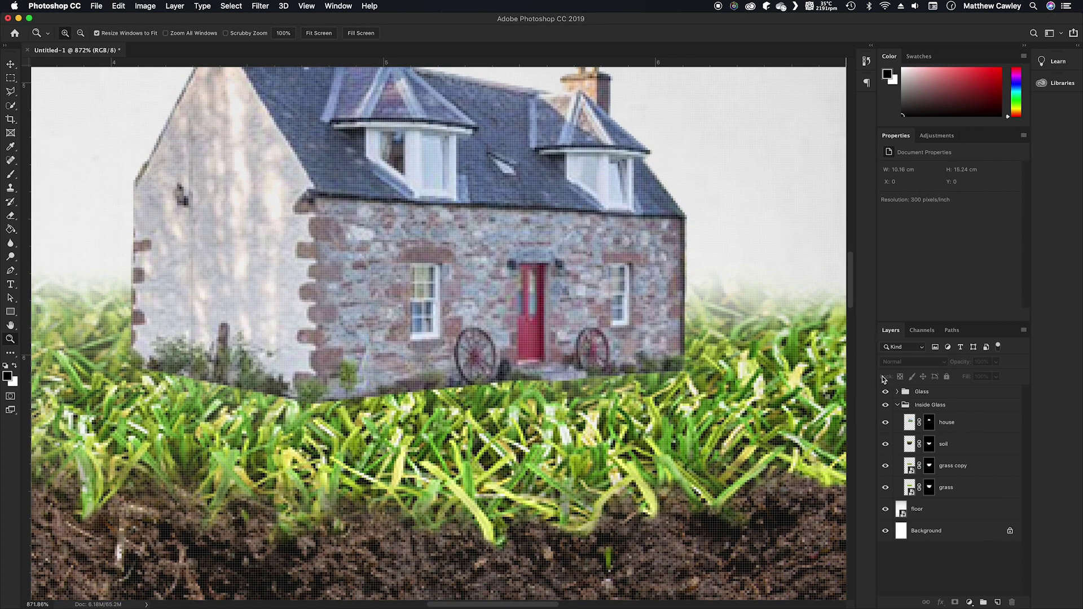
pyautogui.moveTo(949, 466)
pyautogui.mouseDown()
pyautogui.moveTo(964, 566)
pyautogui.moveTo(996, 603)
pyautogui.mouseUp()
pyautogui.press('w')
pyautogui.moveTo(981, 467); pyautogui.dragTo(971, 413)
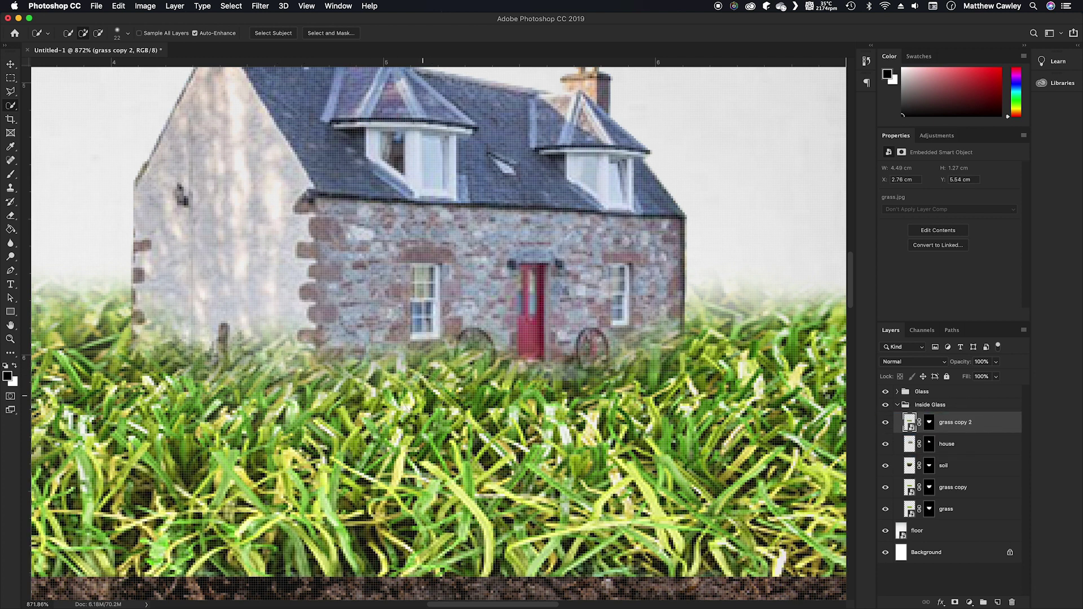
# Step: Paint black on the grass copy 2 mask to hide the surplus grass covering the soil
pyautogui.press('super+minus')
pyautogui.press('super+minus')
pyautogui.press('super+minus')
pyautogui.press('super+minus')
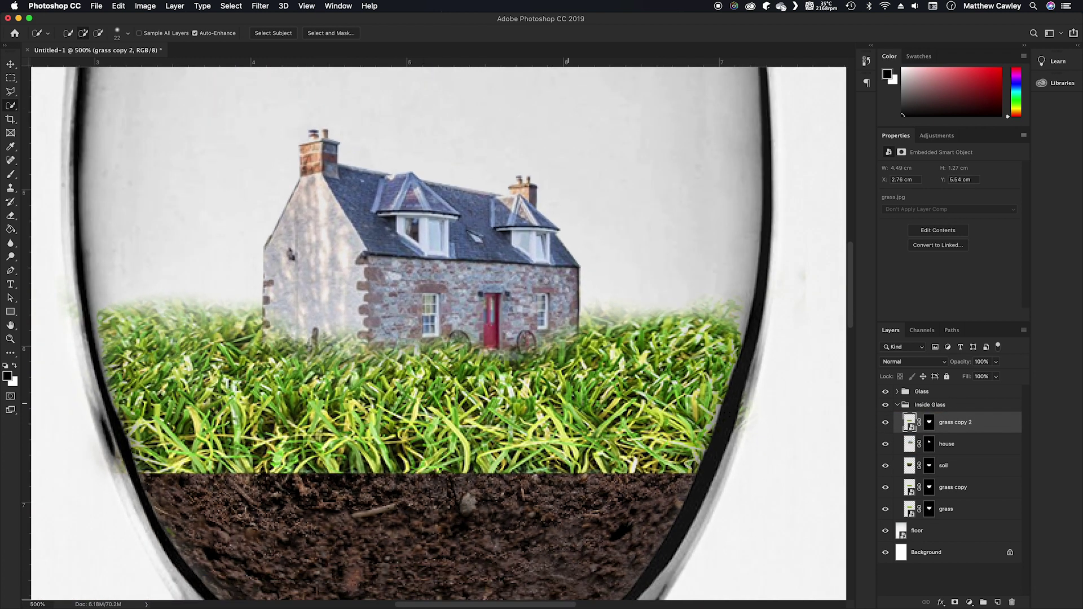
pyautogui.press('b')
pyautogui.moveTo(657, 467)
pyautogui.mouseDown()
pyautogui.moveTo(232, 469)
pyautogui.moveTo(748, 386)
pyautogui.mouseUp()
pyautogui.press('super+backslash')
pyautogui.moveTo(718, 333); pyautogui.dragTo(697, 334)
# Step: Set the brush flow to 58% and refine the grass copy 2 mask around the house's base so blades overlap the walls
pyautogui.moveTo(275, 33); pyautogui.dragTo(252, 30)
pyautogui.moveTo(268, 338)
pyautogui.mouseDown()
pyautogui.moveTo(524, 353)
pyautogui.moveTo(575, 338)
pyautogui.moveTo(457, 353)
pyautogui.moveTo(437, 342)
pyautogui.moveTo(387, 366)
pyautogui.moveTo(321, 358)
pyautogui.mouseUp()
pyautogui.scroll(2, 436, 343)
pyautogui.moveTo(204, 341); pyautogui.dragTo(276, 357)
pyautogui.moveTo(596, 366)
pyautogui.mouseDown()
pyautogui.moveTo(626, 363)
pyautogui.moveTo(616, 365)
pyautogui.moveTo(601, 344)
pyautogui.mouseUp()
pyautogui.press('x')
pyautogui.press('x')
pyautogui.press('x')
pyautogui.press('x')
pyautogui.press('[')
pyautogui.press('super+minus')
pyautogui.press('super+minus')
pyautogui.press('super+minus')
pyautogui.press('super+minus')
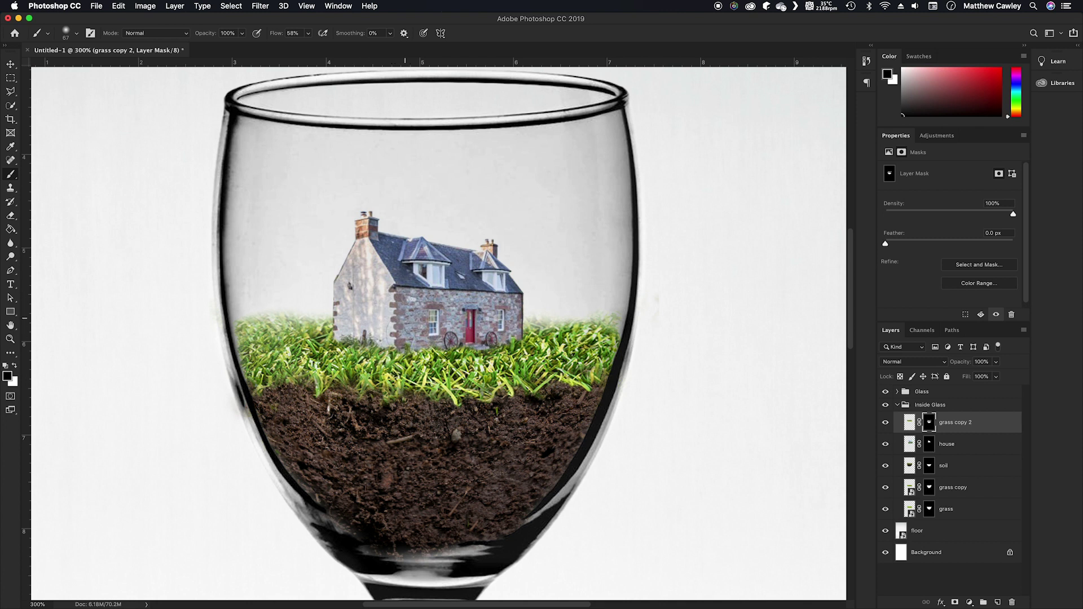
# Step: Add a Curves adjustment above the house layer, lower its white point, and clip it to the house
pyautogui.click(970, 602)
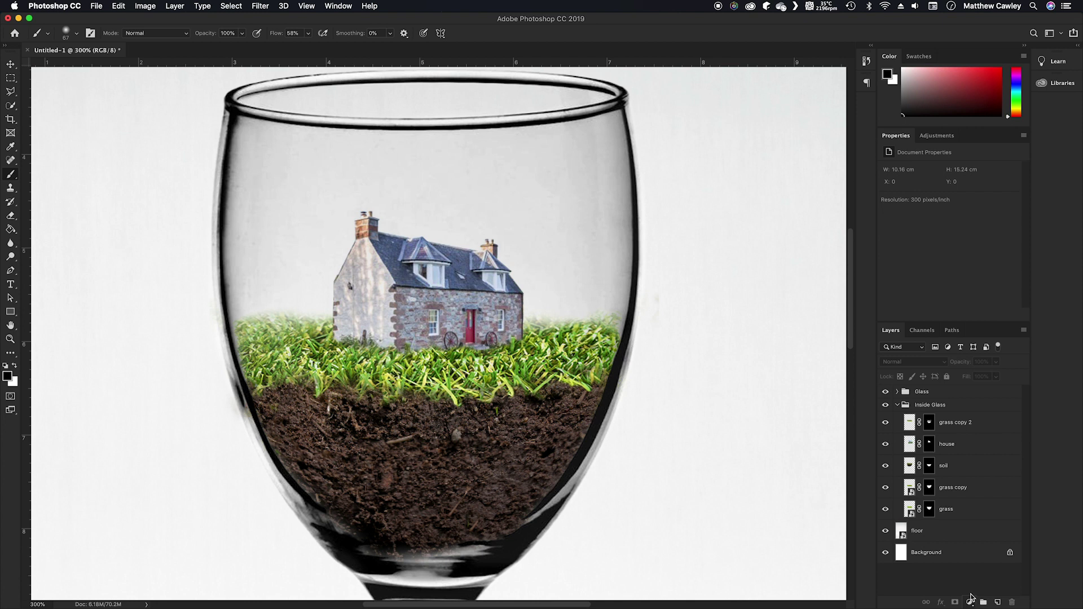
pyautogui.click(957, 451)
pyautogui.click(970, 602)
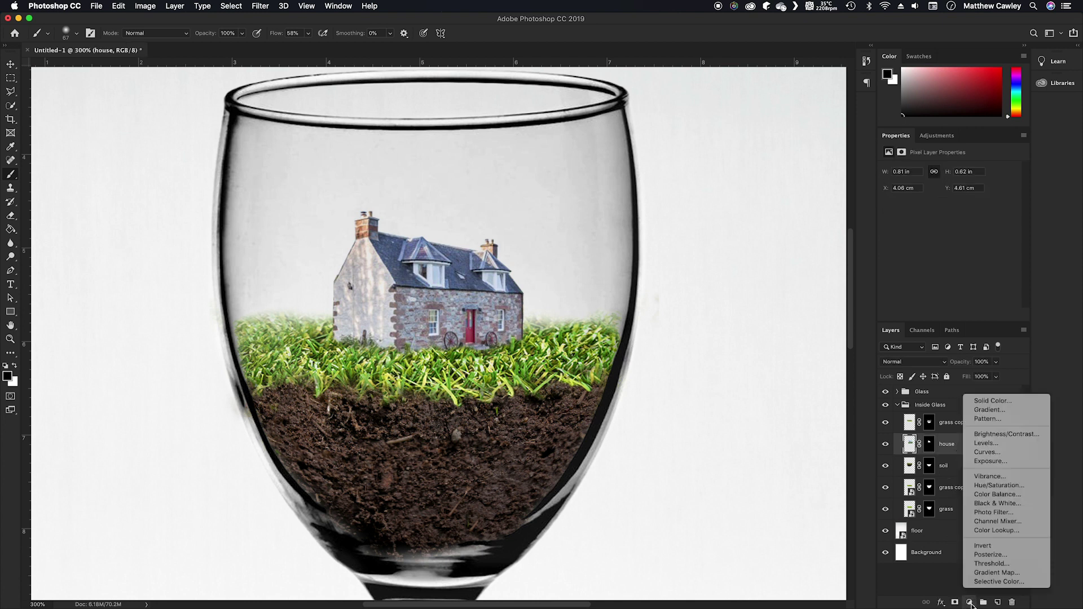
pyautogui.click(998, 454)
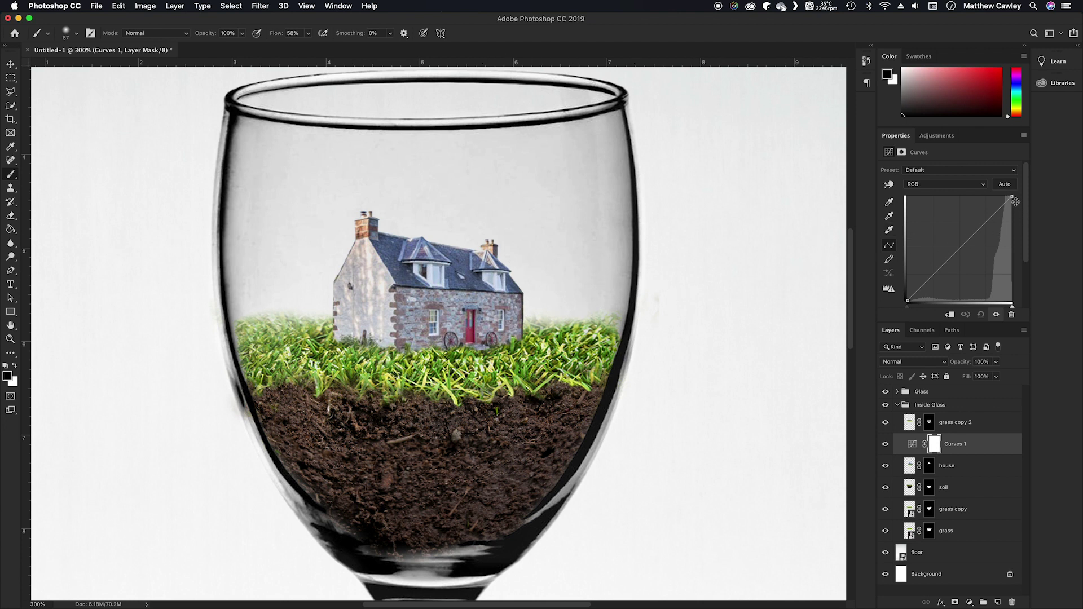
pyautogui.moveTo(1012, 196); pyautogui.dragTo(1011, 228)
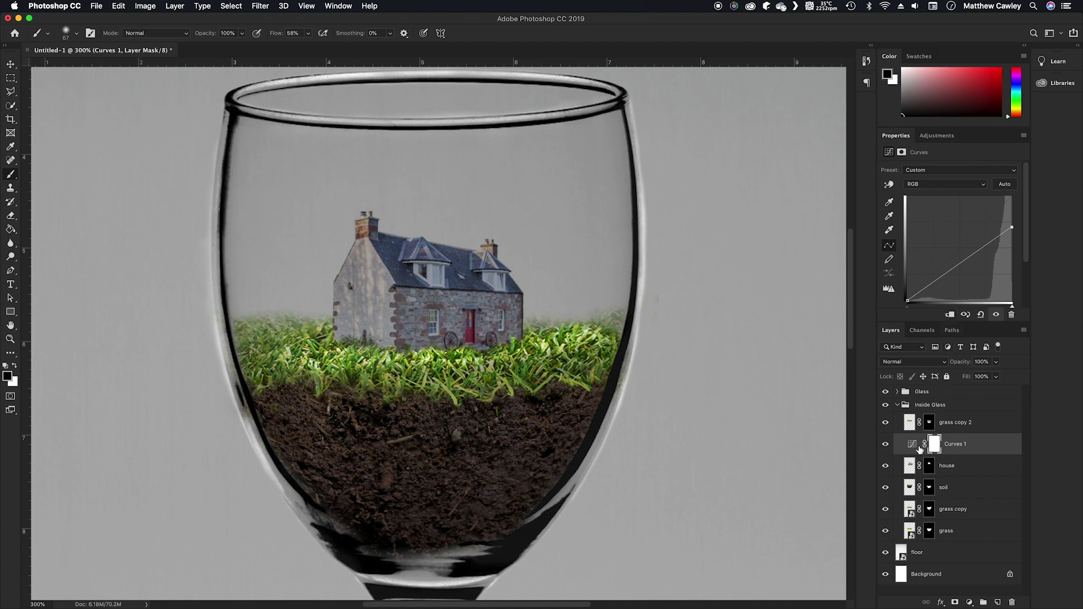
pyautogui.click(950, 316)
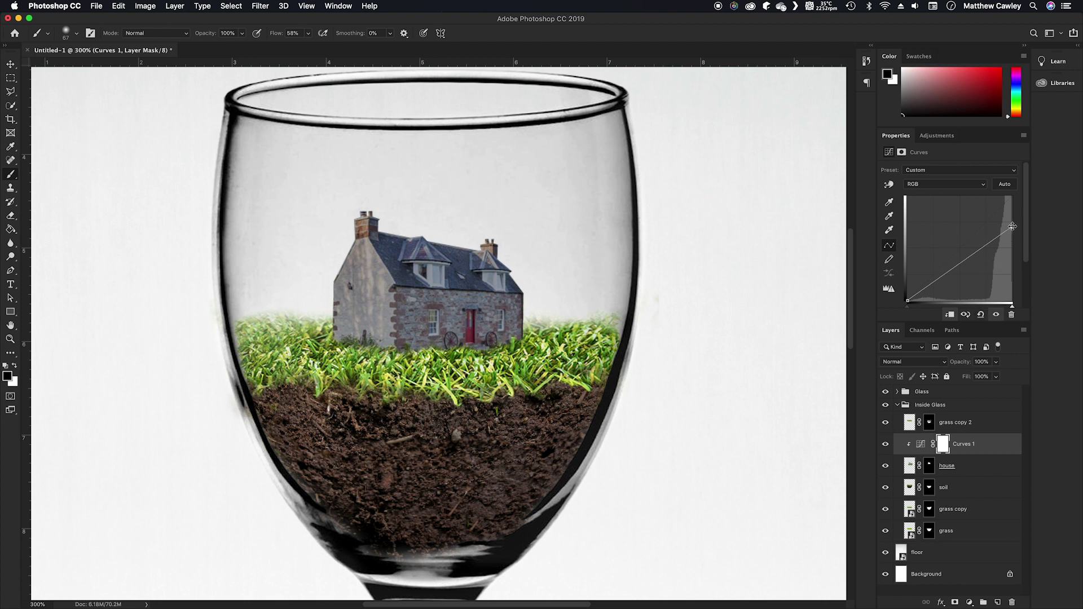
# Step: Reshape the house's curve with two points below the diagonal, raise its white point, and compare with the adjustment off and on
pyautogui.moveTo(1012, 228); pyautogui.dragTo(1012, 222)
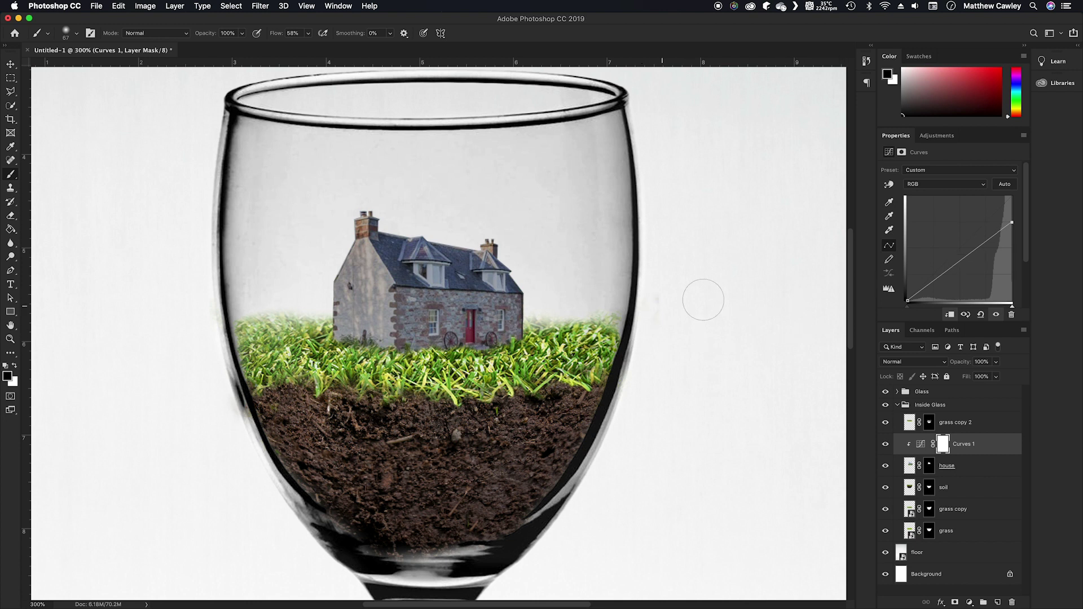
pyautogui.click(947, 272)
pyautogui.moveTo(1012, 222); pyautogui.dragTo(990, 232)
pyautogui.click(989, 234)
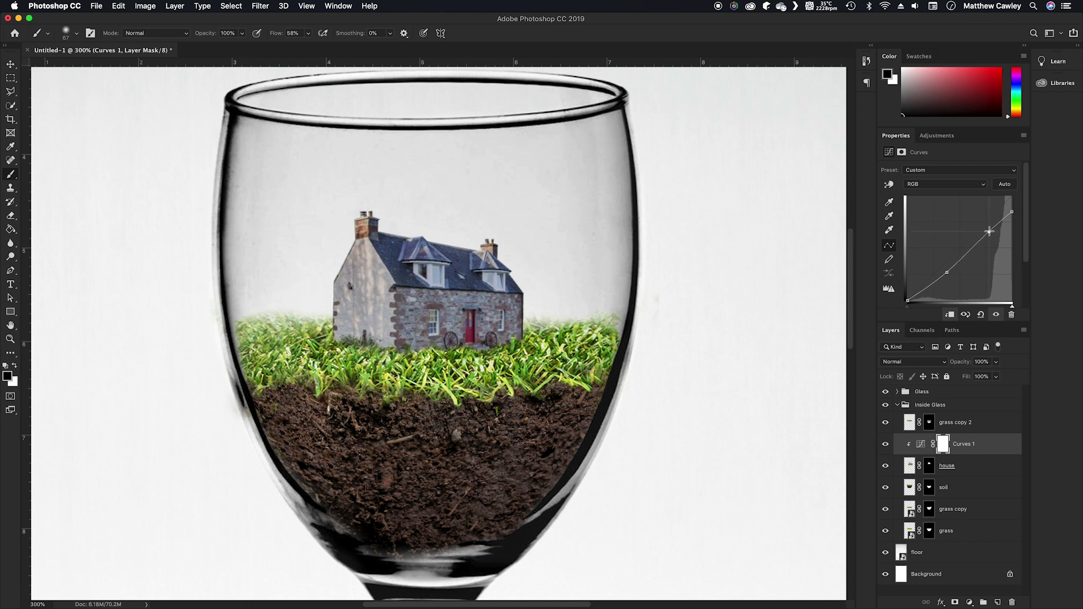
pyautogui.moveTo(908, 300); pyautogui.dragTo(936, 283)
pyautogui.click(989, 232)
pyautogui.moveTo(1012, 210); pyautogui.dragTo(1010, 199)
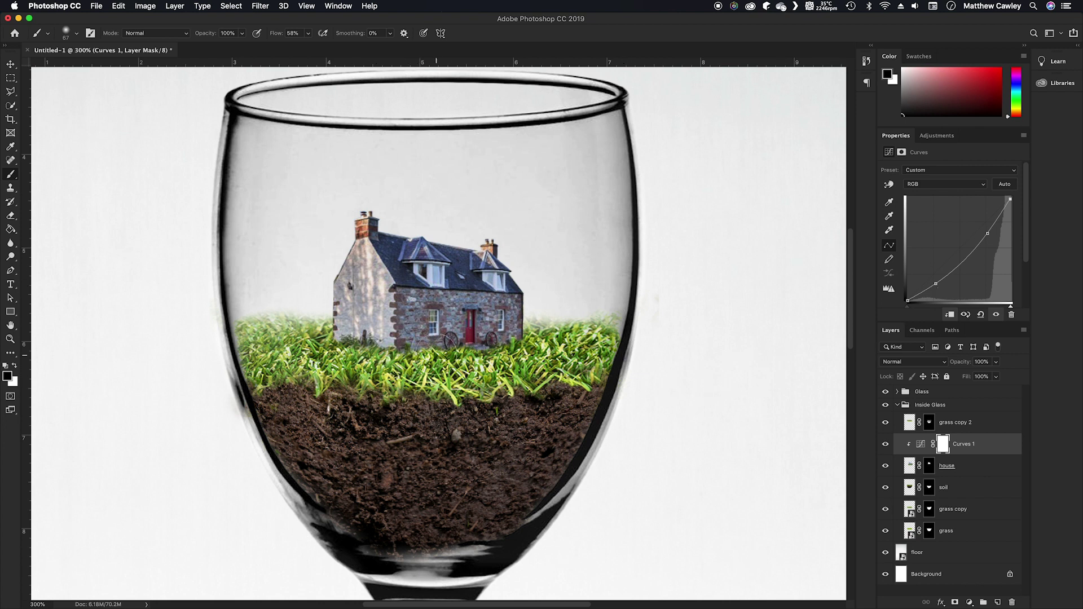
pyautogui.click(887, 446)
pyautogui.click(888, 445)
pyautogui.click(887, 446)
pyautogui.click(888, 447)
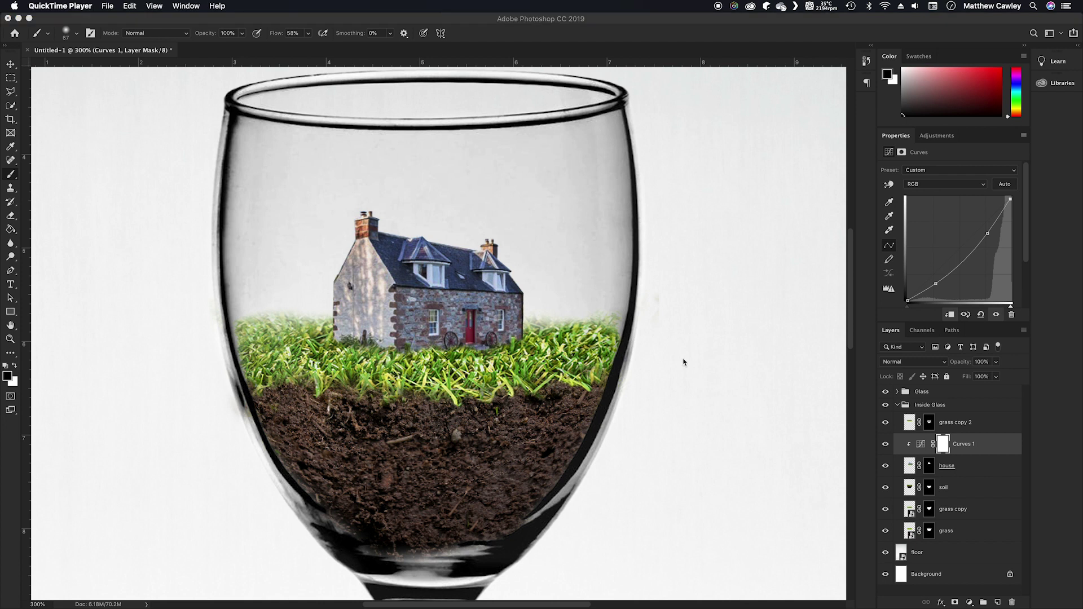
# Step: Add a Curves adjustment above grass copy 2, lower its white point and midtones, clip it to that layer and toggle that grass to compare
pyautogui.click(947, 423)
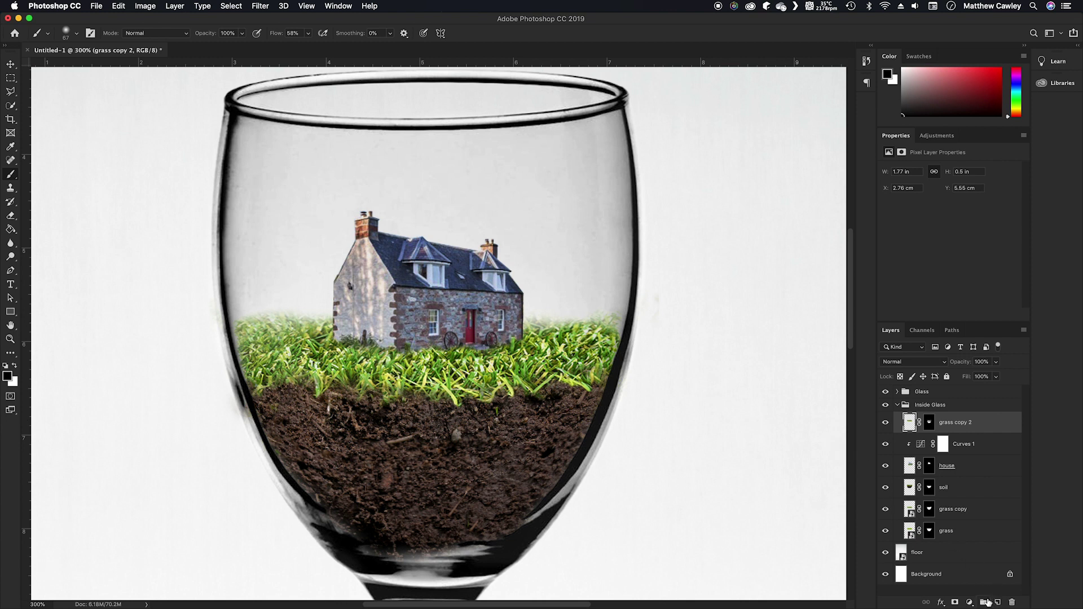
pyautogui.click(969, 601)
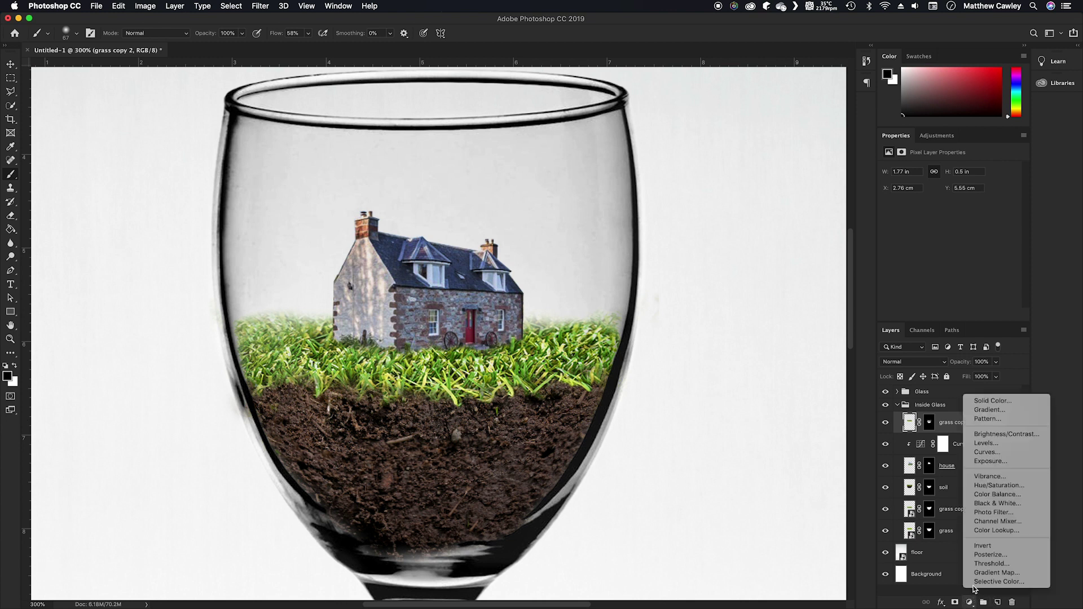
pyautogui.click(1010, 455)
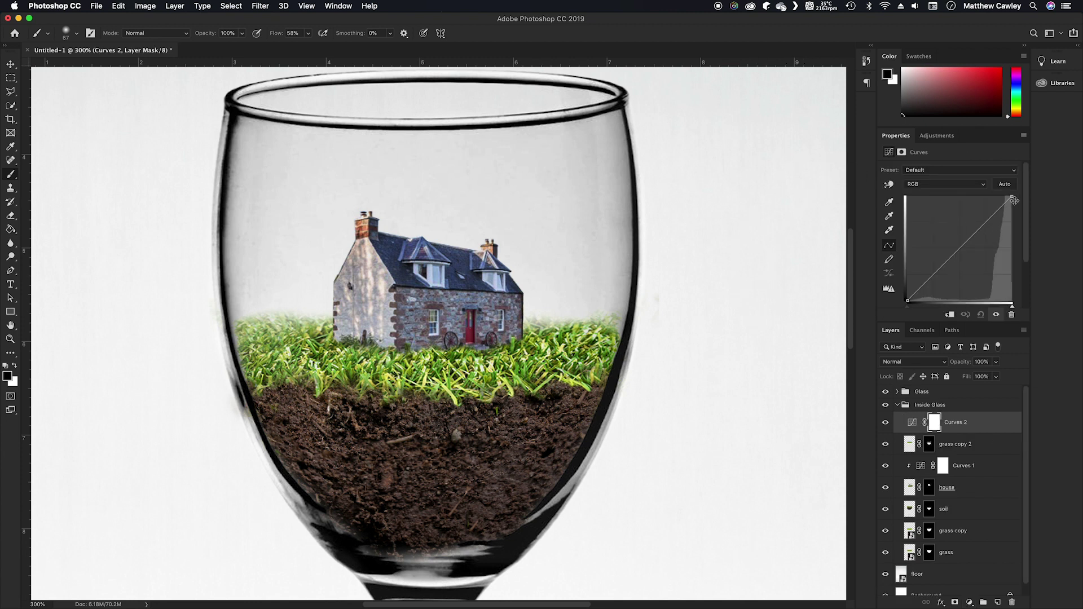
pyautogui.moveTo(1008, 202); pyautogui.dragTo(1010, 244)
pyautogui.moveTo(945, 280); pyautogui.dragTo(944, 285)
pyautogui.click(977, 270)
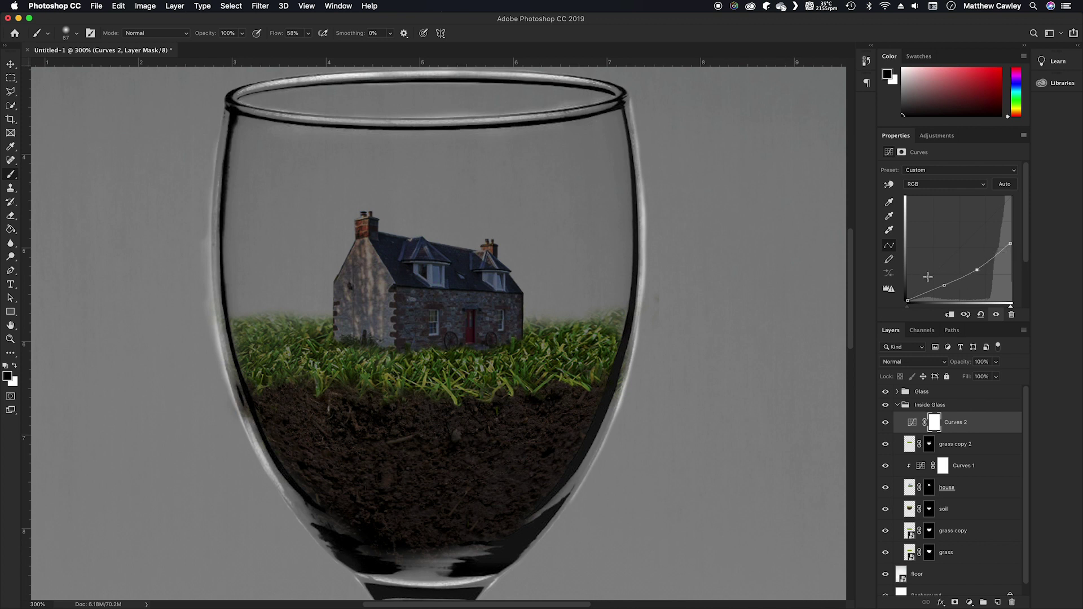
pyautogui.click(950, 315)
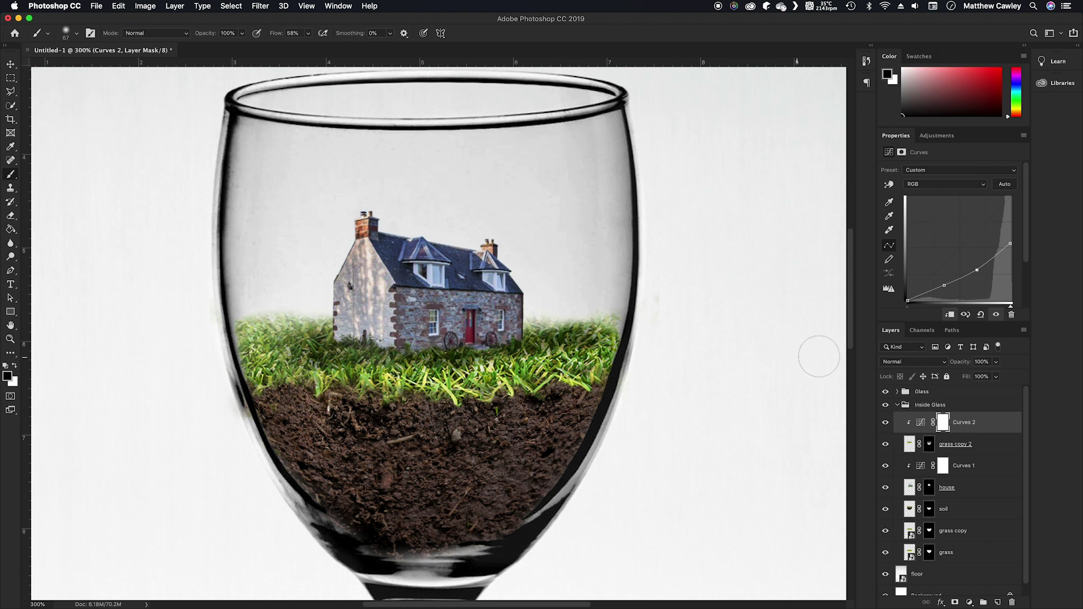
pyautogui.click(885, 445)
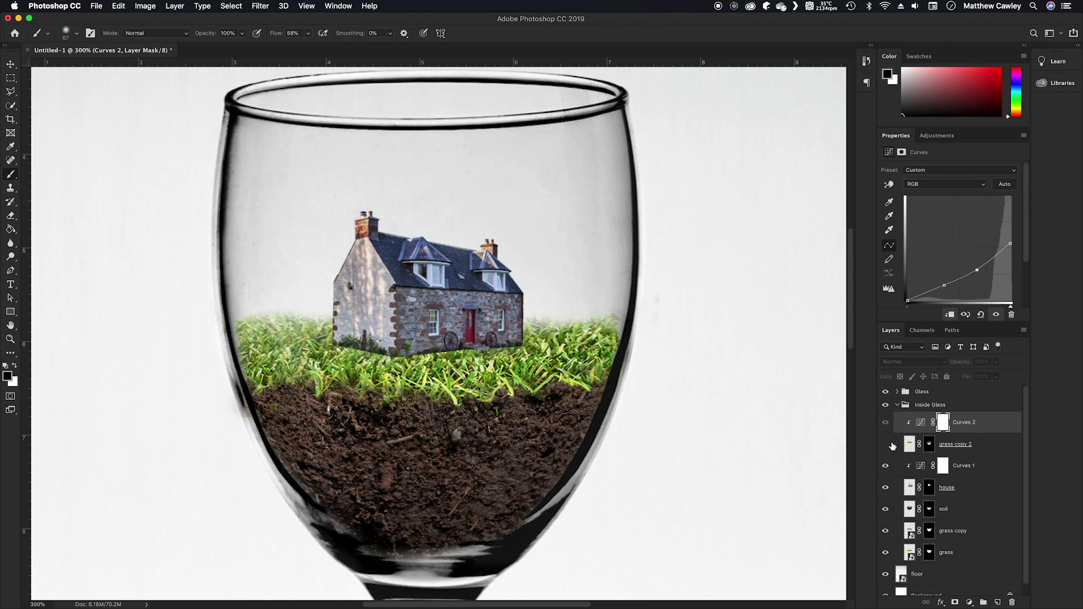
# Step: Show the grass copy 2 layer again and paint white on its mask to extend the darkened grass below and beside the house
pyautogui.click(885, 445)
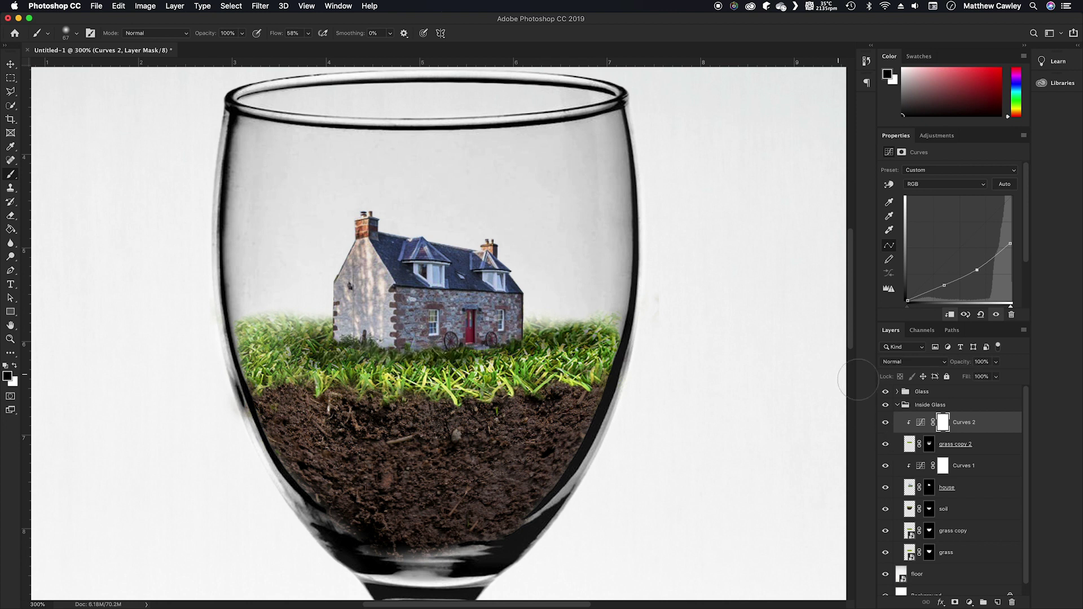
pyautogui.click(887, 533)
pyautogui.click(887, 532)
pyautogui.click(929, 449)
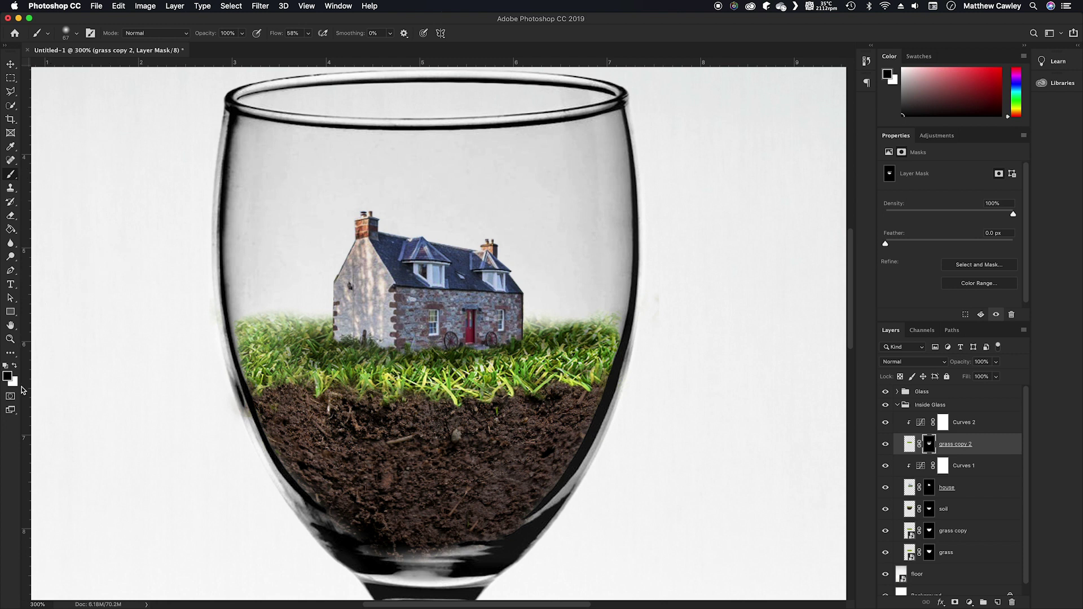
pyautogui.click(14, 365)
pyautogui.moveTo(598, 372)
pyautogui.mouseDown()
pyautogui.moveTo(547, 367)
pyautogui.moveTo(592, 330)
pyautogui.mouseUp()
pyautogui.moveTo(550, 359)
pyautogui.mouseDown()
pyautogui.moveTo(479, 373)
pyautogui.moveTo(491, 369)
pyautogui.mouseUp()
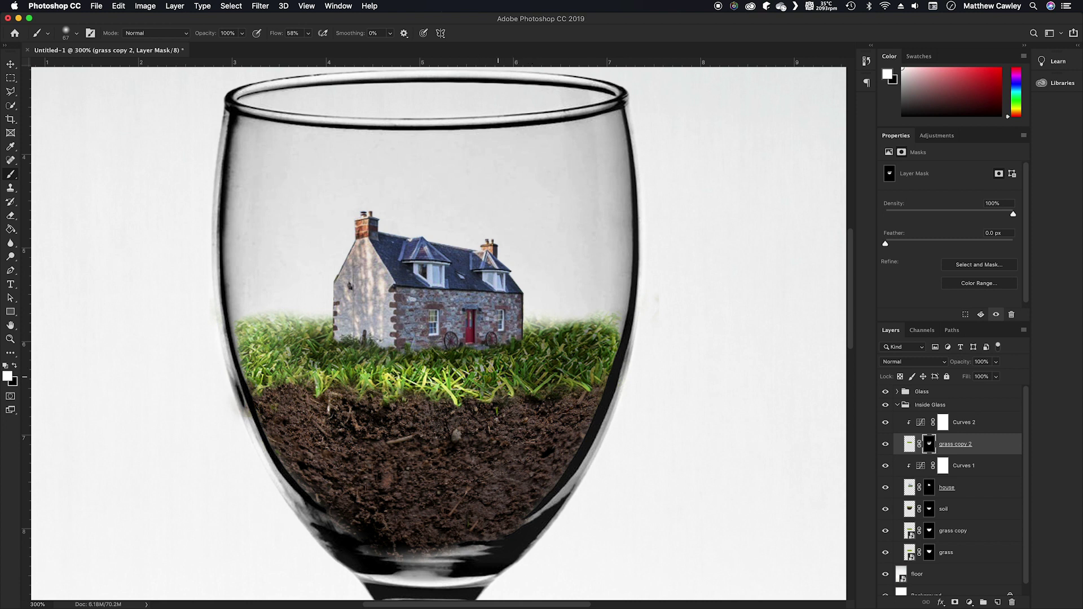
pyautogui.moveTo(476, 381)
pyautogui.mouseDown()
pyautogui.moveTo(460, 386)
pyautogui.moveTo(463, 373)
pyautogui.mouseUp()
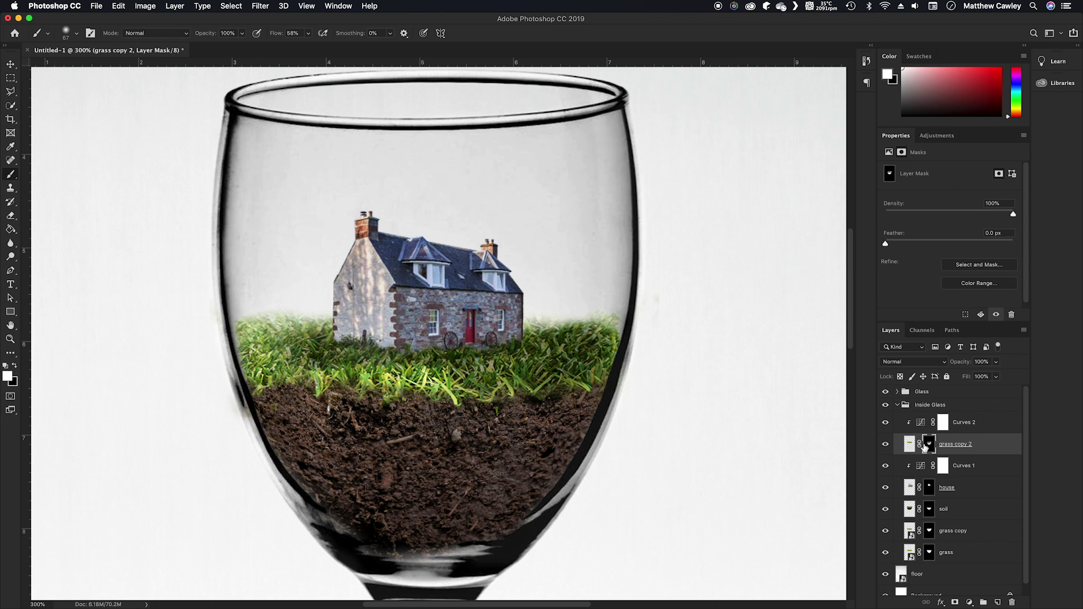
# Step: Invert the Curves 2 mask, set the brush flow to 35%, and paint the darkening back in along the grass at the house's base
pyautogui.click(965, 427)
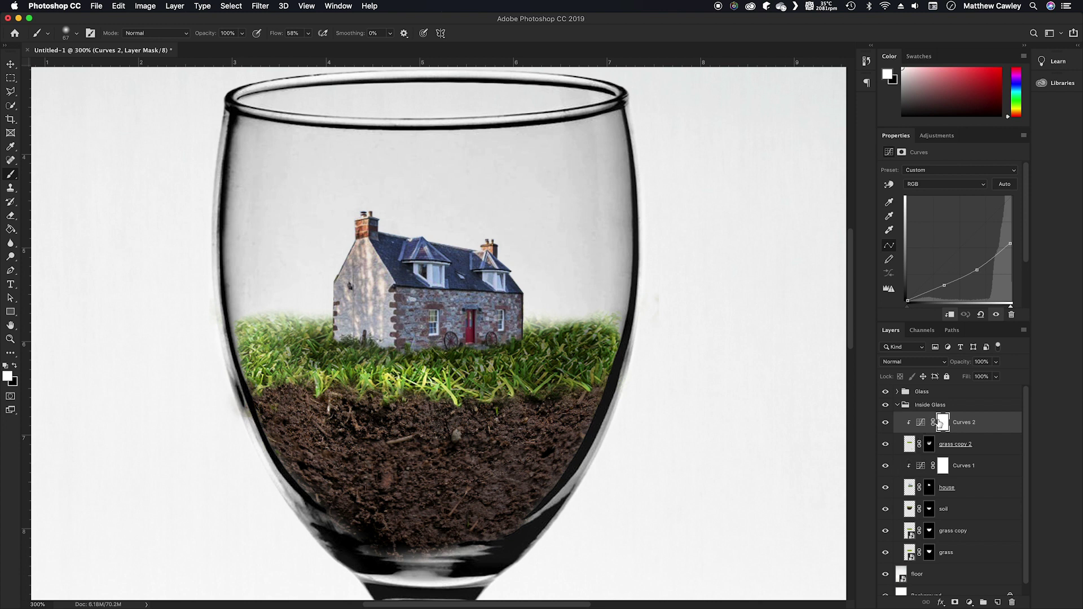
pyautogui.press('super+i')
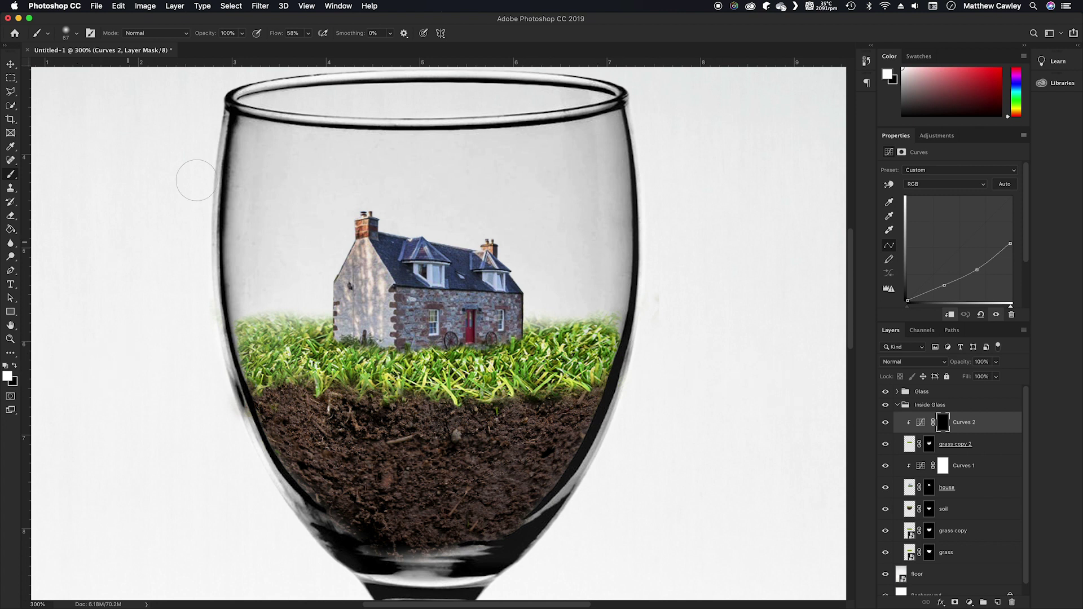
pyautogui.moveTo(278, 32); pyautogui.dragTo(264, 34)
pyautogui.moveTo(520, 391); pyautogui.dragTo(499, 392)
pyautogui.moveTo(522, 353)
pyautogui.mouseDown()
pyautogui.moveTo(536, 361)
pyautogui.moveTo(581, 342)
pyautogui.moveTo(587, 356)
pyautogui.moveTo(424, 354)
pyautogui.moveTo(508, 370)
pyautogui.moveTo(587, 352)
pyautogui.moveTo(487, 363)
pyautogui.moveTo(418, 355)
pyautogui.moveTo(502, 378)
pyautogui.moveTo(598, 361)
pyautogui.moveTo(471, 360)
pyautogui.mouseUp()
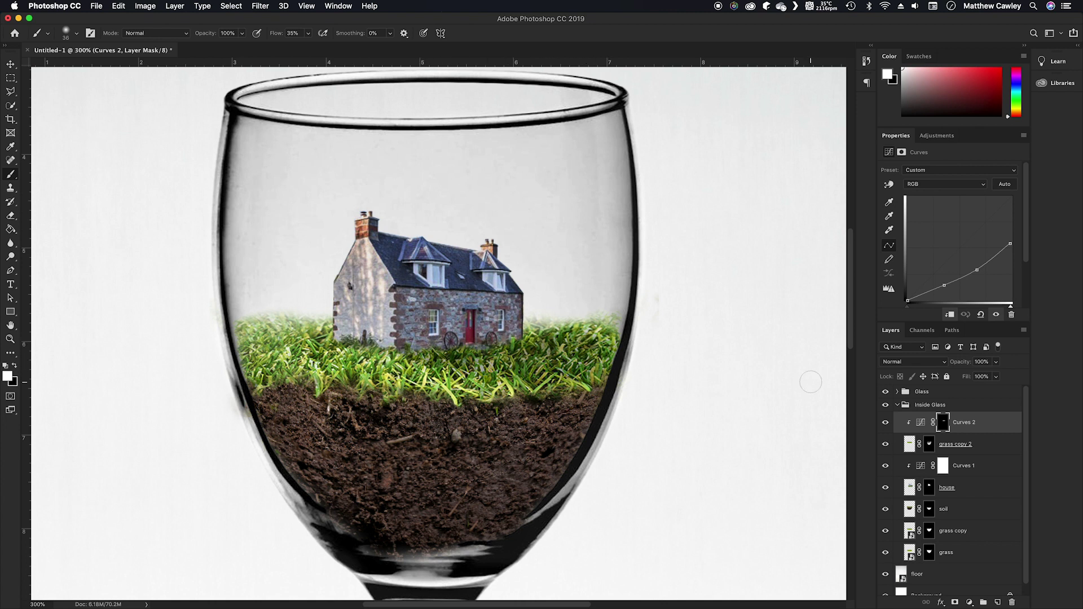
# Step: Lower the Curves 2 opacity to 80%, compare the adjustment off and on, and view the image at 100%
pyautogui.moveTo(962, 362); pyautogui.dragTo(952, 367)
pyautogui.click(887, 423)
pyautogui.click(886, 423)
pyautogui.press('z')
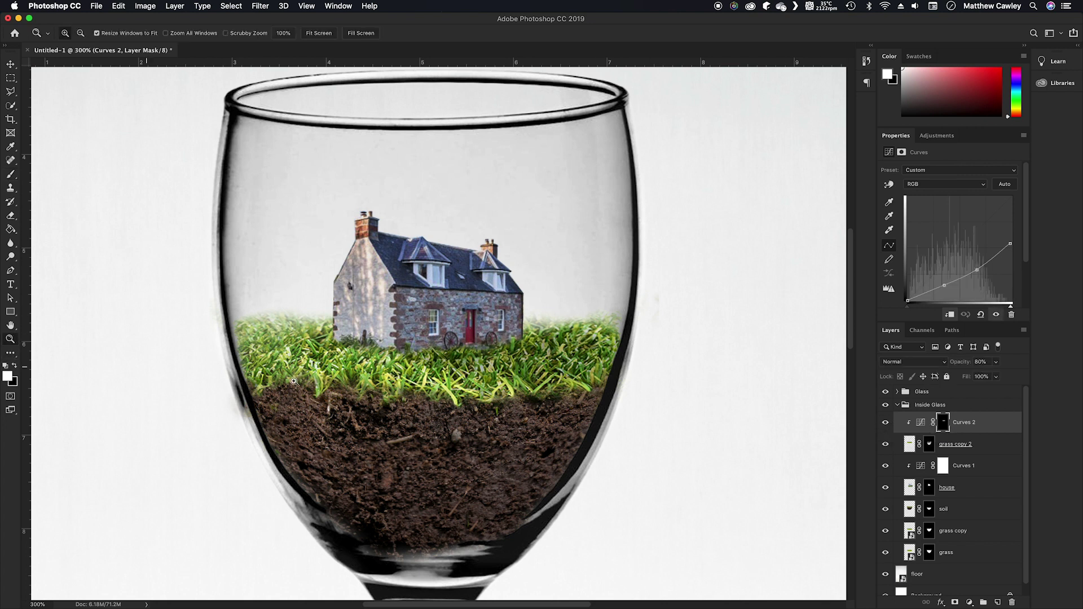
pyautogui.press('super+1')
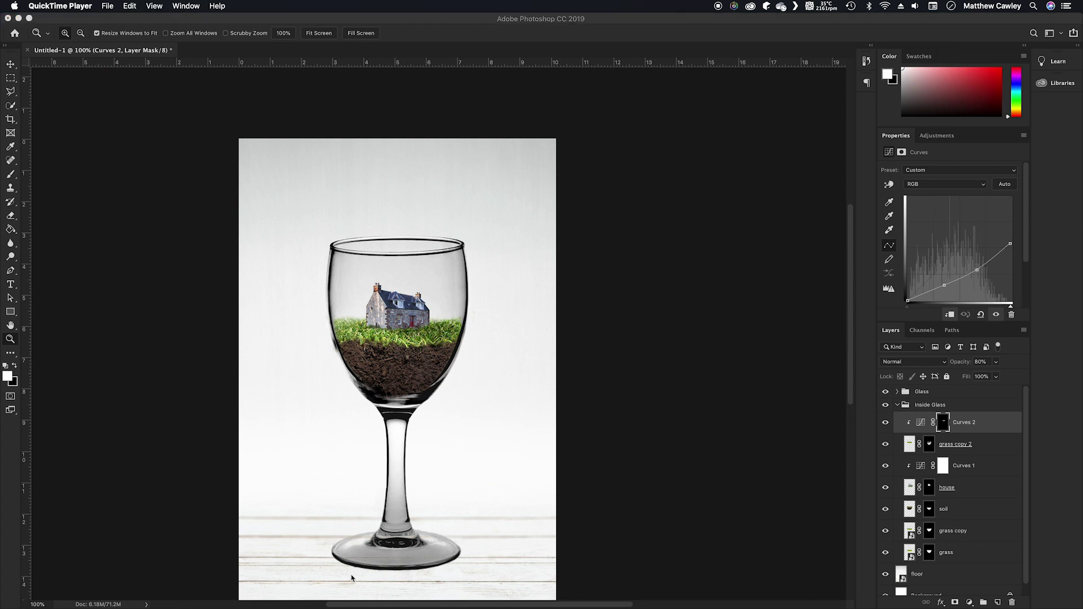
# Step: Create a new layer at the bottom of the Glass group and paint a soft black shadow over the glass's foot with a 154 px brush
pyautogui.click(898, 405)
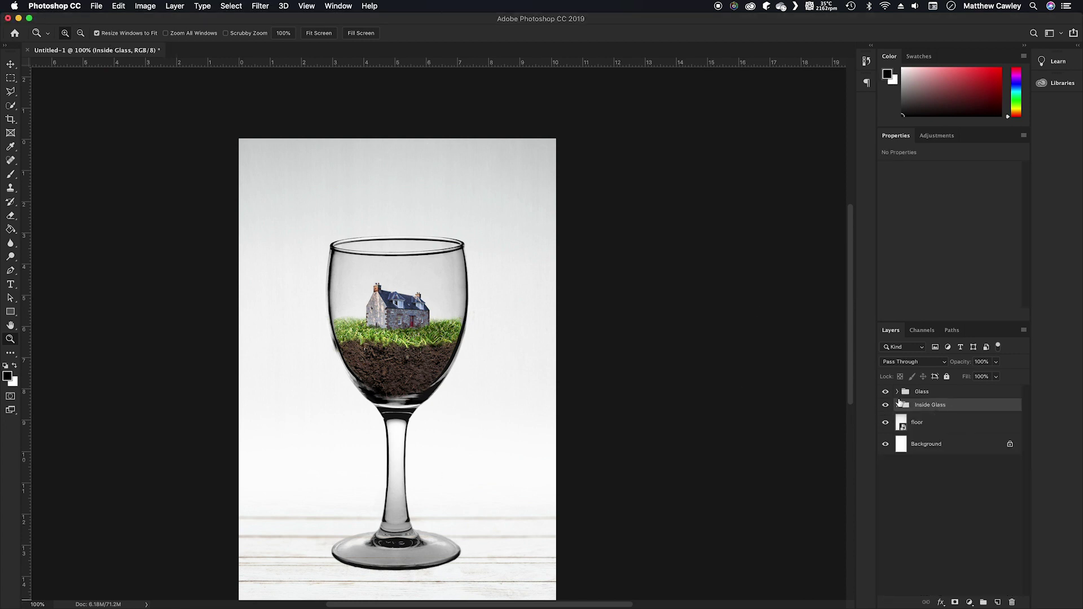
pyautogui.click(898, 391)
pyautogui.click(10, 175)
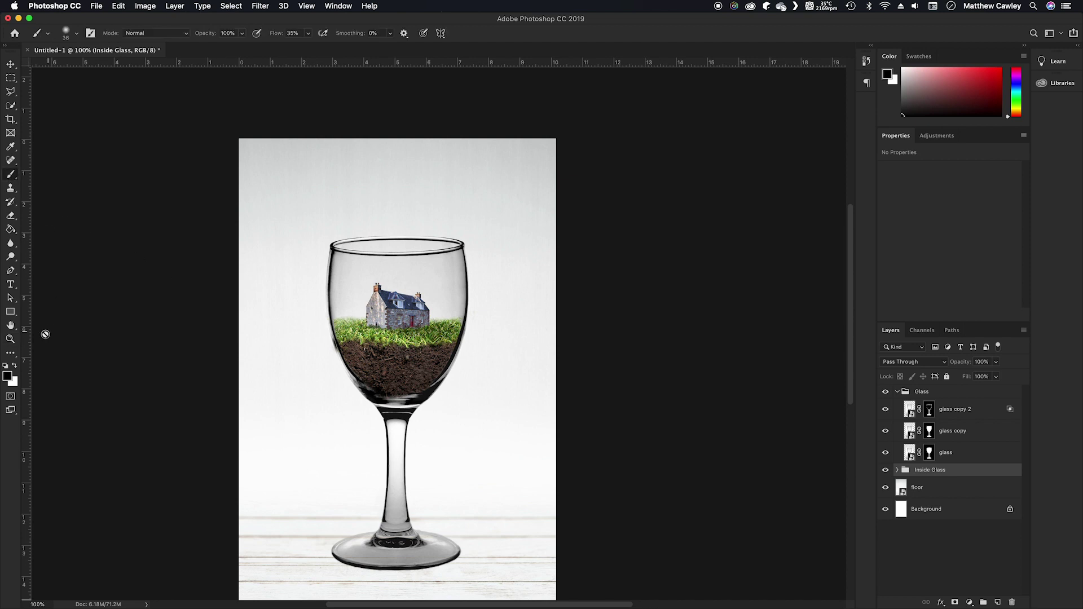
pyautogui.click(996, 601)
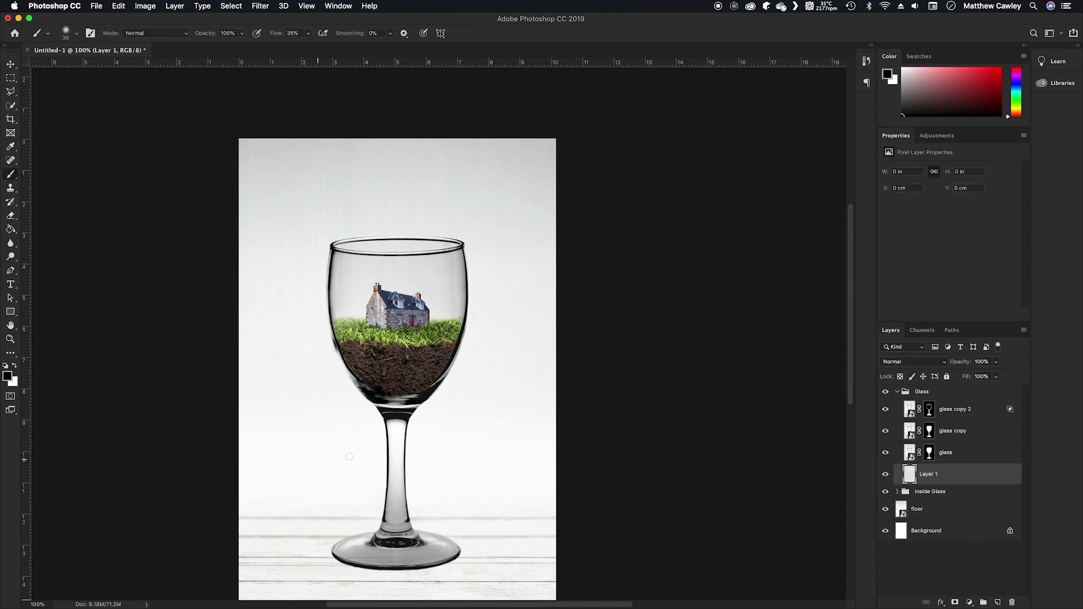
pyautogui.moveTo(512, 467); pyautogui.dragTo(515, 474)
pyautogui.click(377, 556)
pyautogui.moveTo(356, 555)
pyautogui.mouseDown()
pyautogui.moveTo(367, 565)
pyautogui.moveTo(434, 542)
pyautogui.moveTo(394, 563)
pyautogui.moveTo(458, 550)
pyautogui.moveTo(390, 564)
pyautogui.moveTo(350, 559)
pyautogui.moveTo(491, 547)
pyautogui.mouseUp()
pyautogui.press('x')
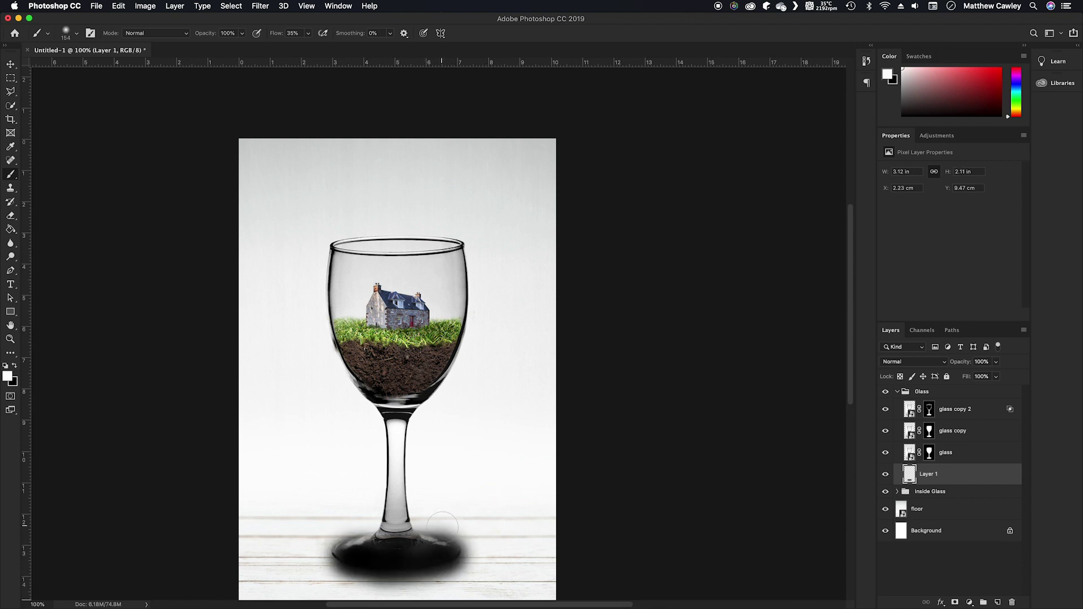
# Step: Thin out the black shadow over the glass's foot with a 159 px eraser at 4% flow
pyautogui.click(10, 215)
pyautogui.moveTo(324, 529)
pyautogui.mouseDown()
pyautogui.moveTo(389, 525)
pyautogui.moveTo(458, 527)
pyautogui.moveTo(365, 526)
pyautogui.moveTo(320, 541)
pyautogui.mouseUp()
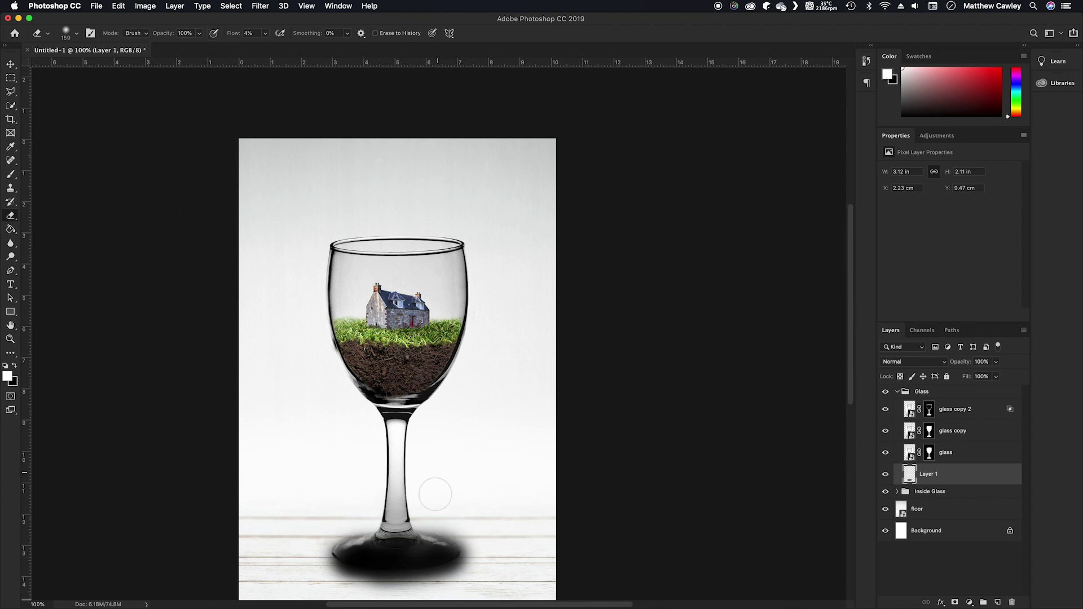
pyautogui.hscroll(-5, 360, 564)
pyautogui.moveTo(457, 555)
pyautogui.mouseDown()
pyautogui.moveTo(548, 556)
pyautogui.moveTo(464, 556)
pyautogui.moveTo(486, 563)
pyautogui.moveTo(523, 551)
pyautogui.mouseUp()
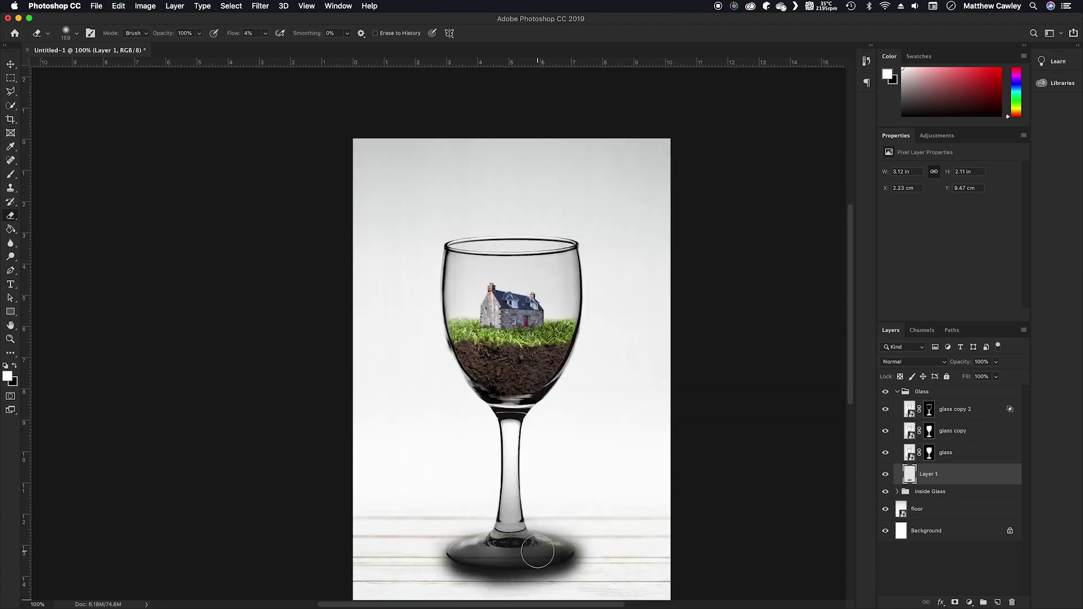
pyautogui.scroll(-2, 847, 283)
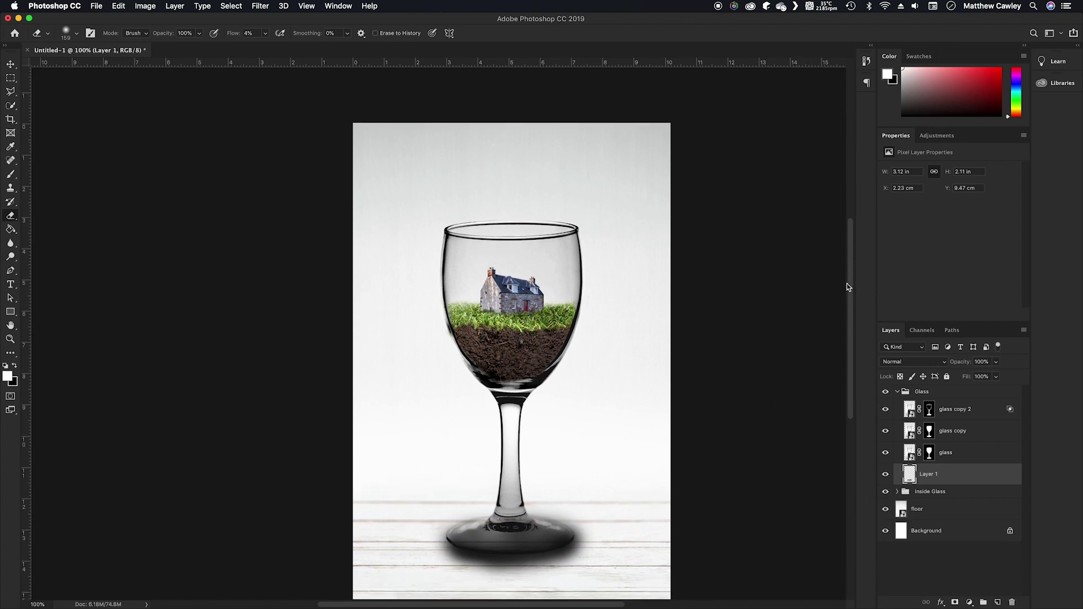
# Step: Reduce the shadow layer's opacity to 57% and move the shadow about 0.2 cm up under the glass's foot
pyautogui.click(996, 362)
pyautogui.moveTo(998, 376); pyautogui.dragTo(976, 377)
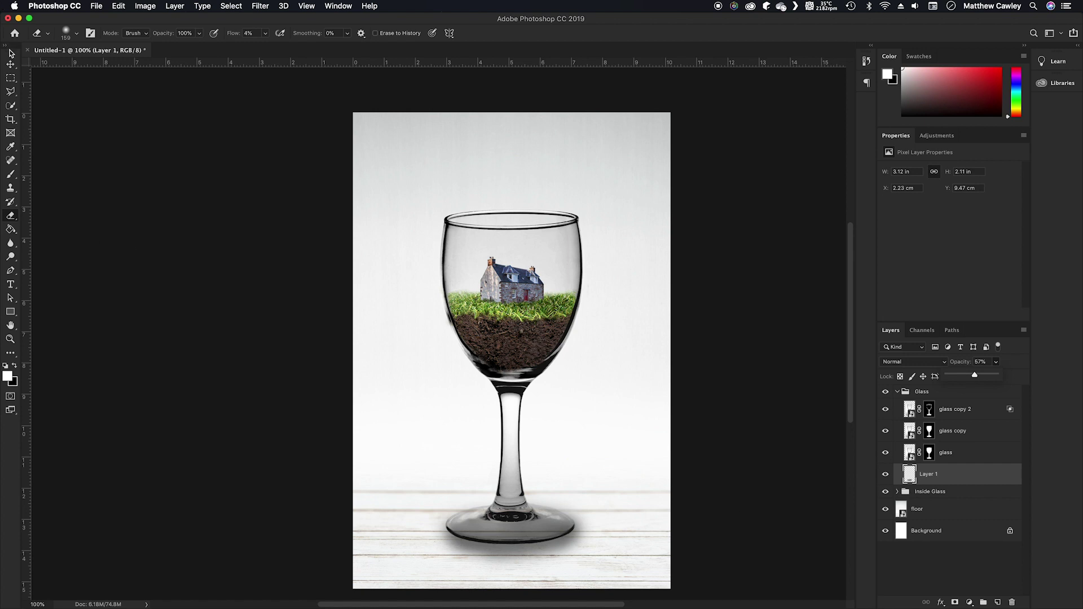
pyautogui.press('v')
pyautogui.moveTo(500, 535)
pyautogui.mouseDown()
pyautogui.moveTo(518, 530)
pyautogui.moveTo(496, 537)
pyautogui.mouseUp()
pyautogui.click(11, 216)
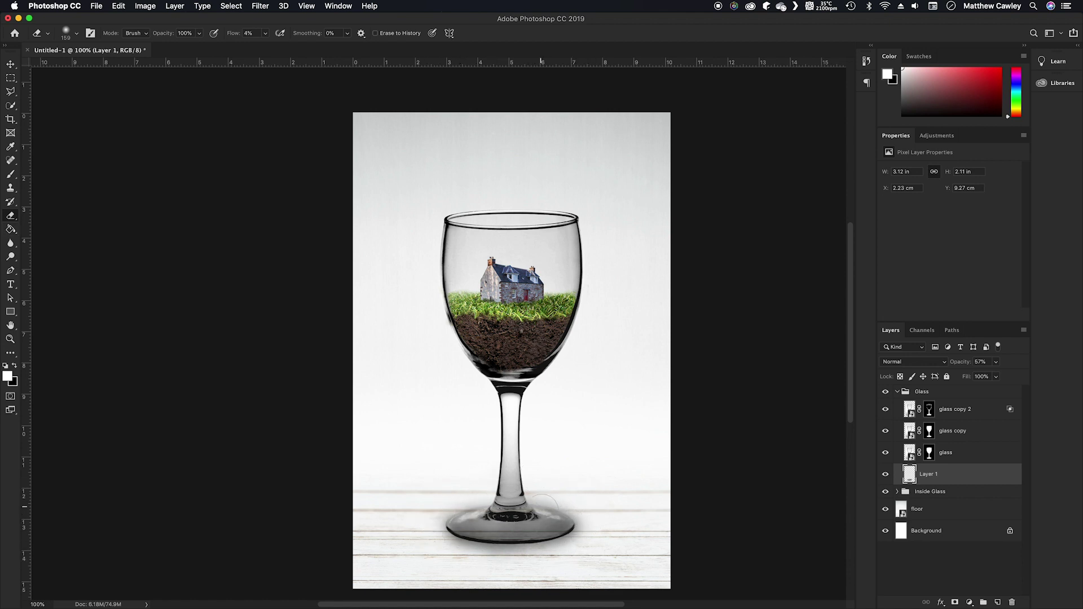
# Step: Add a Color Overlay to the shadow layer and sample its colour, #cabeb4, from the wooden floor boards
pyautogui.doubleClick(960, 473)
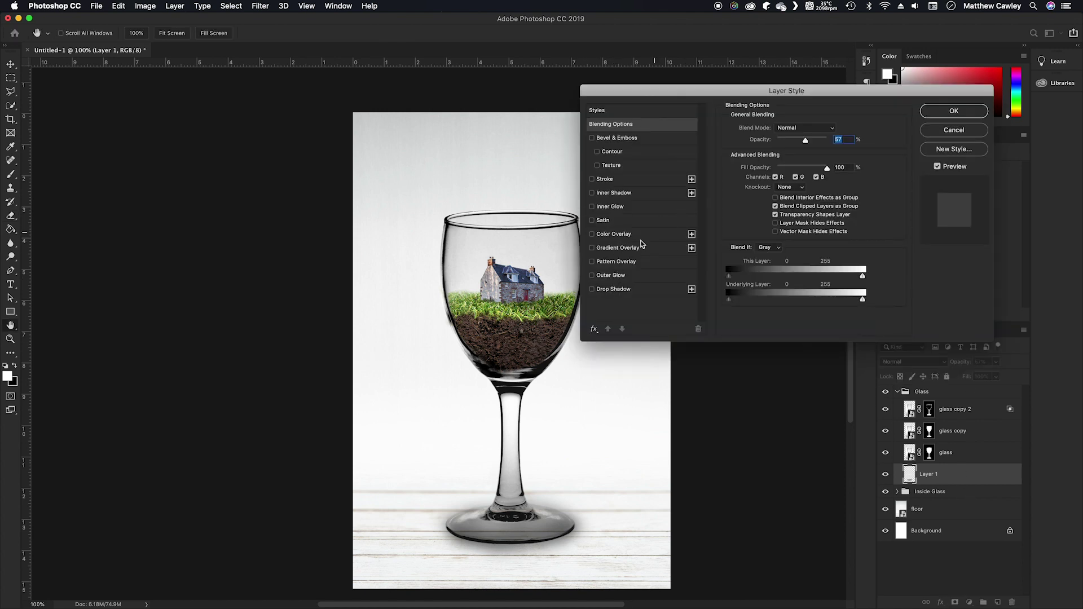
pyautogui.click(630, 236)
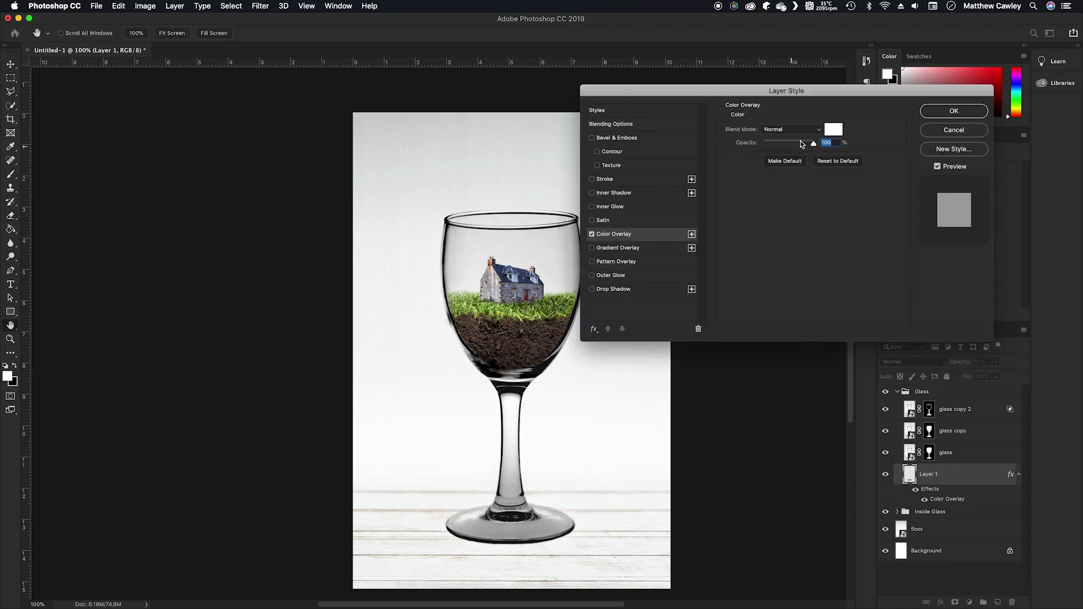
pyautogui.click(833, 130)
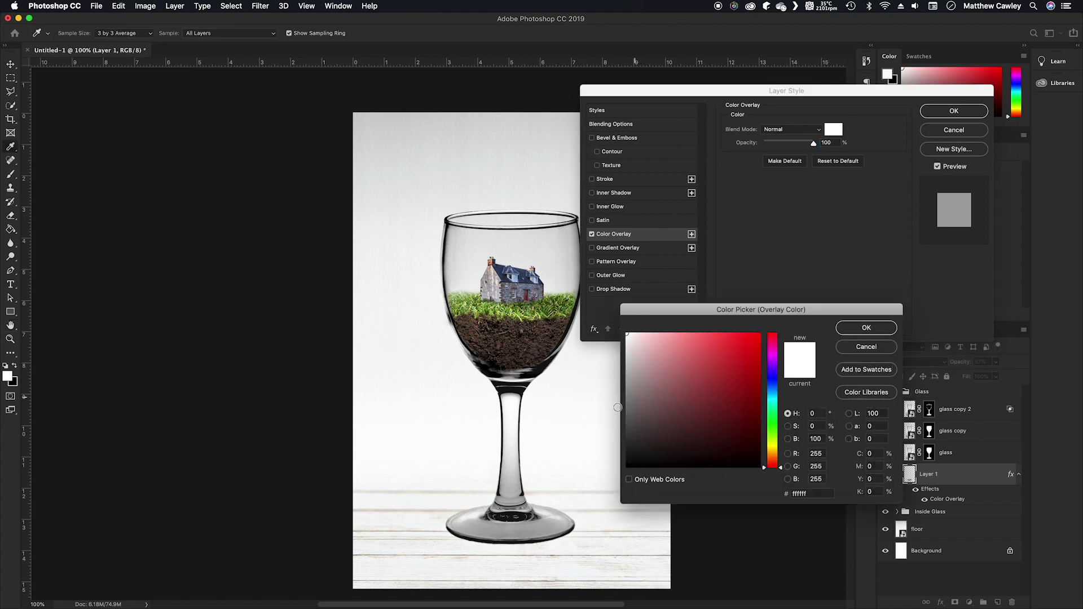
pyautogui.click(426, 505)
pyautogui.moveTo(427, 507)
pyautogui.mouseDown()
pyautogui.moveTo(425, 531)
pyautogui.moveTo(418, 520)
pyautogui.moveTo(435, 511)
pyautogui.mouseUp()
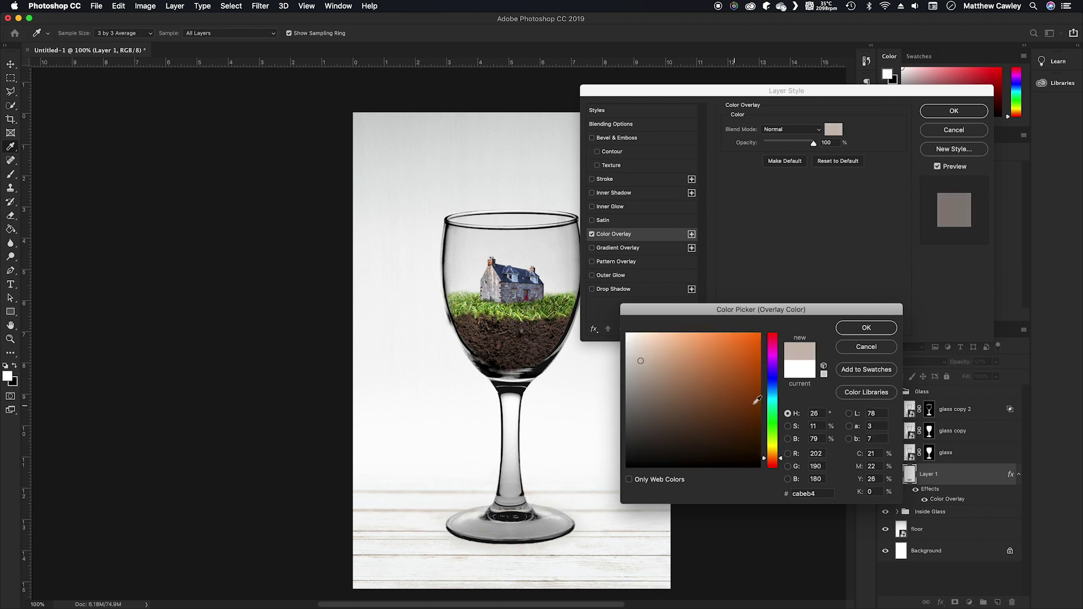
# Step: Darken the overlay colour to 39% brightness (#635d58) and apply the layer style to the shadow
pyautogui.click(787, 439)
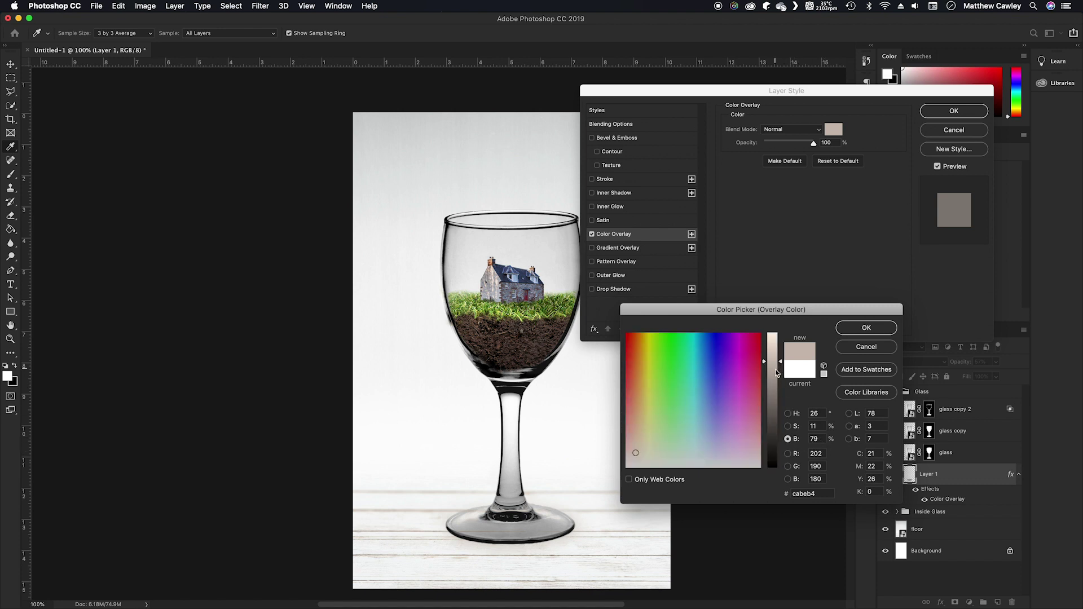
pyautogui.click(771, 392)
pyautogui.moveTo(771, 395); pyautogui.dragTo(770, 416)
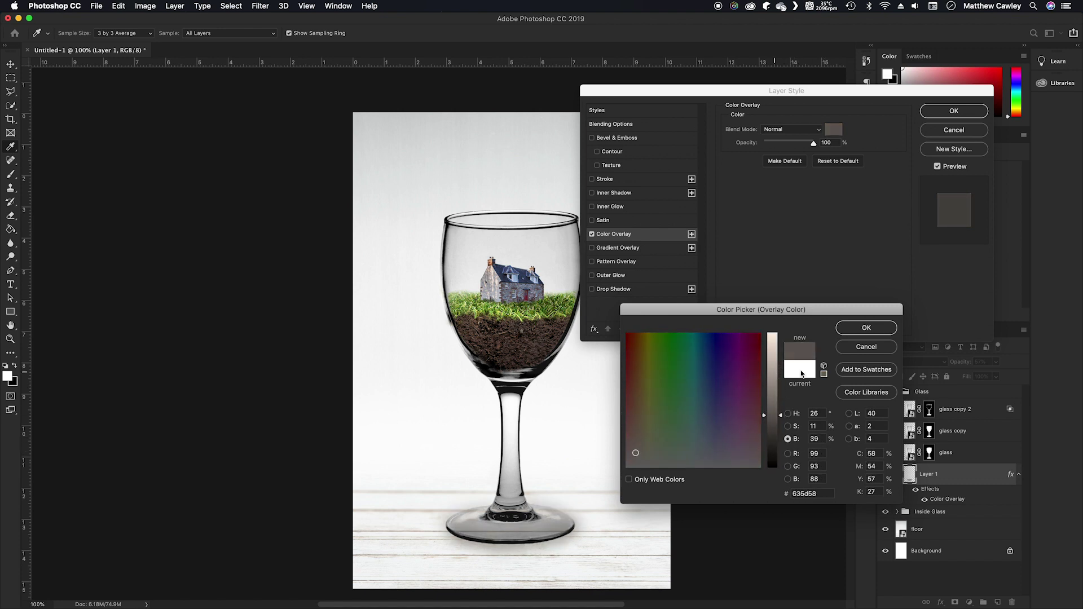
pyautogui.click(854, 335)
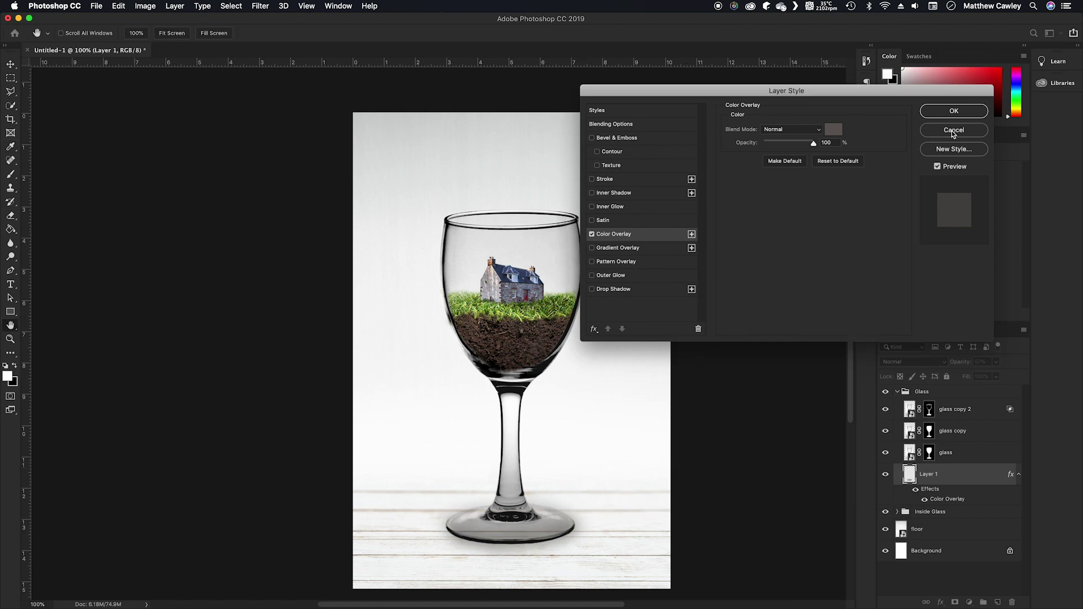
pyautogui.click(954, 111)
pyautogui.press('e')
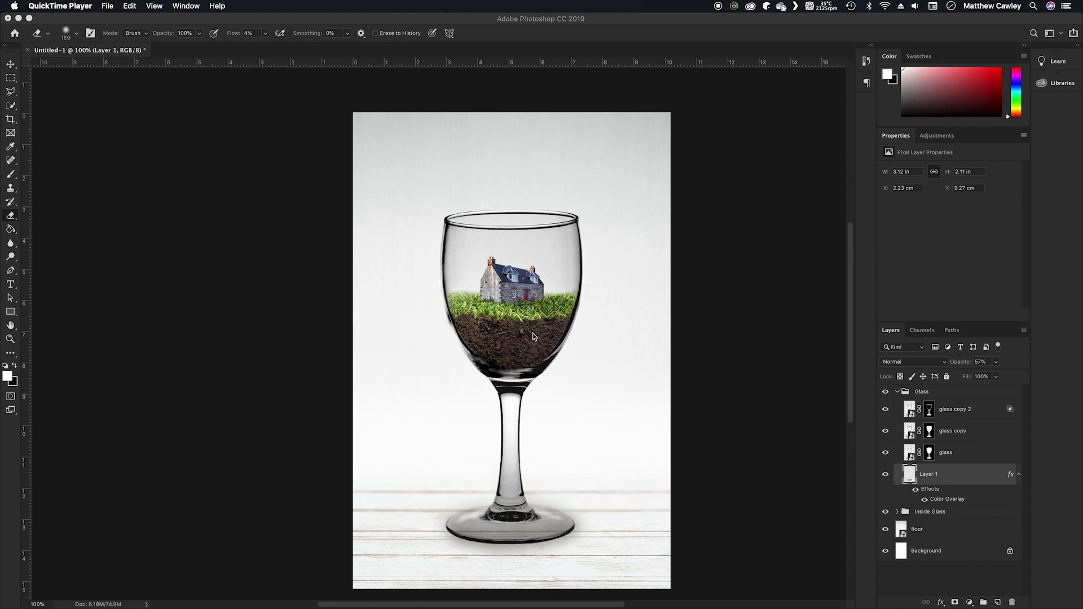
# Step: Add a Color Lookup adjustment at the top of the Inside Glass group using the Bleach Bypass.look 3D LUT
pyautogui.click(897, 393)
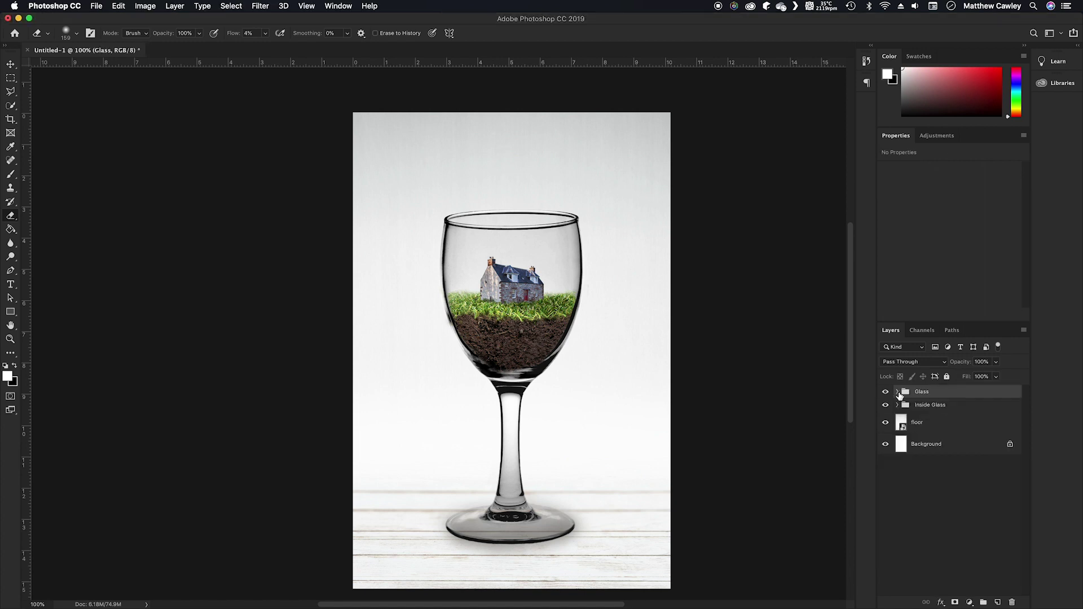
pyautogui.click(919, 406)
pyautogui.click(897, 405)
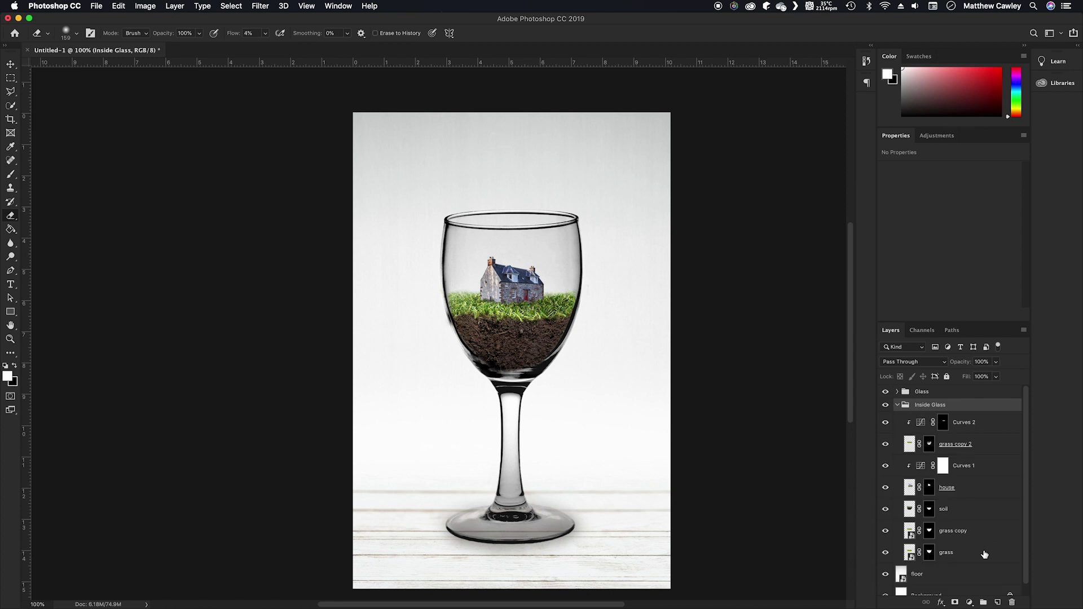
pyautogui.click(970, 603)
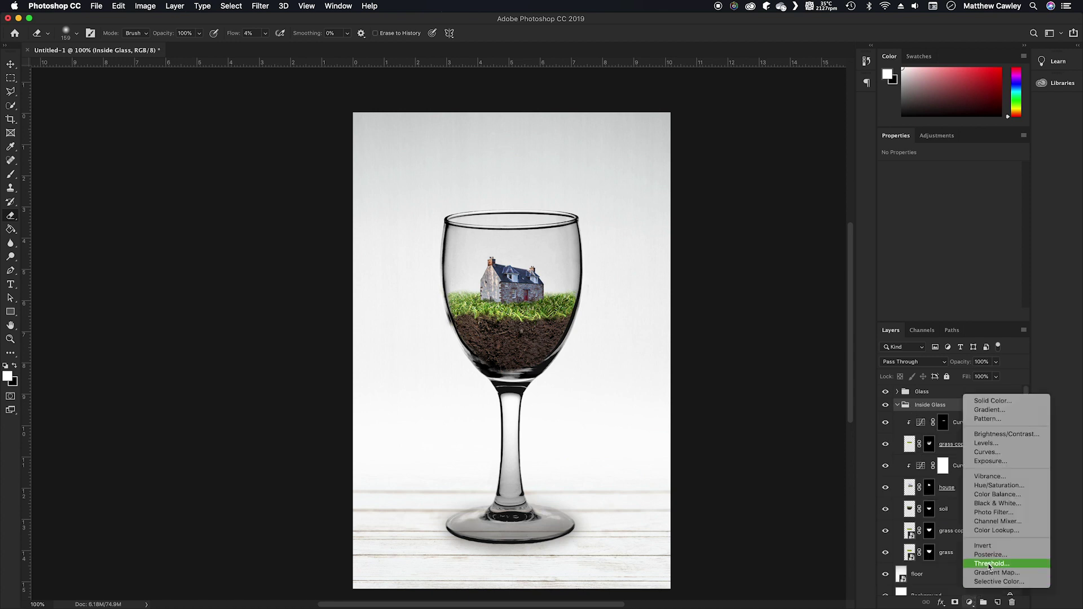
pyautogui.click(998, 531)
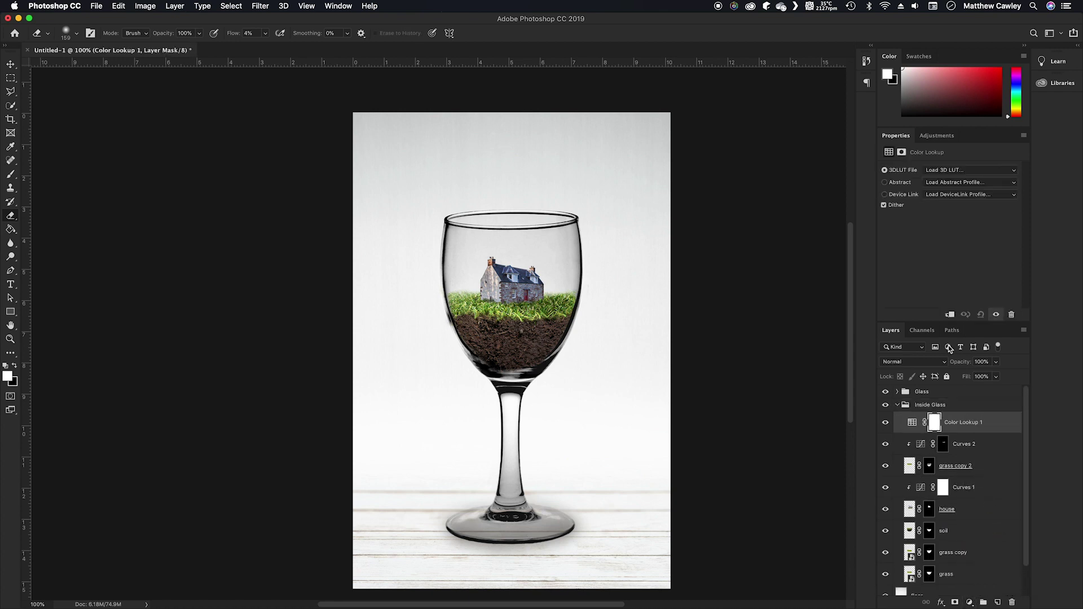
pyautogui.click(952, 171)
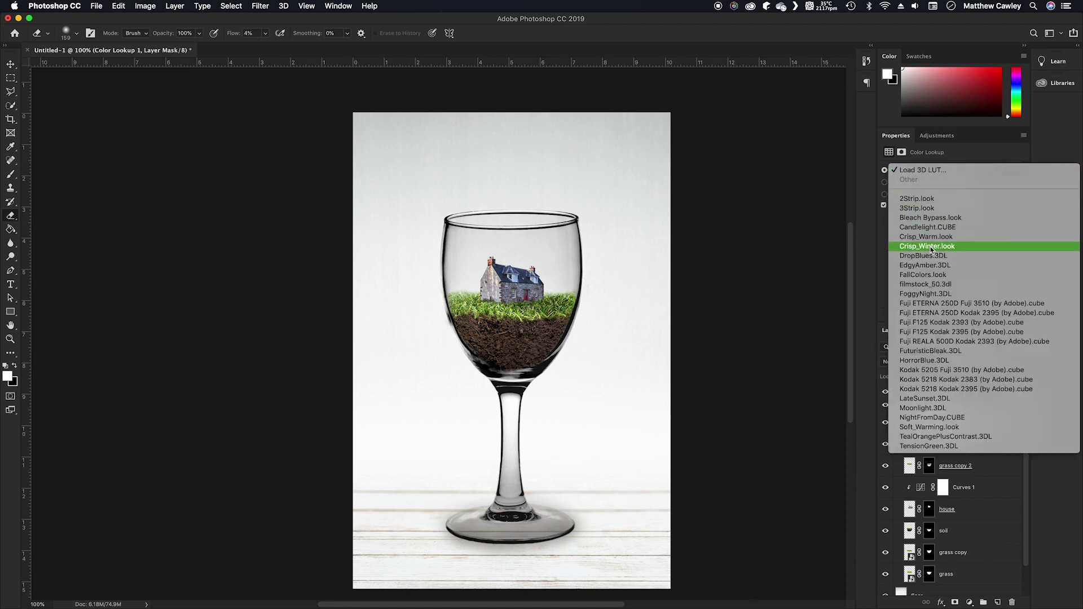
pyautogui.click(933, 219)
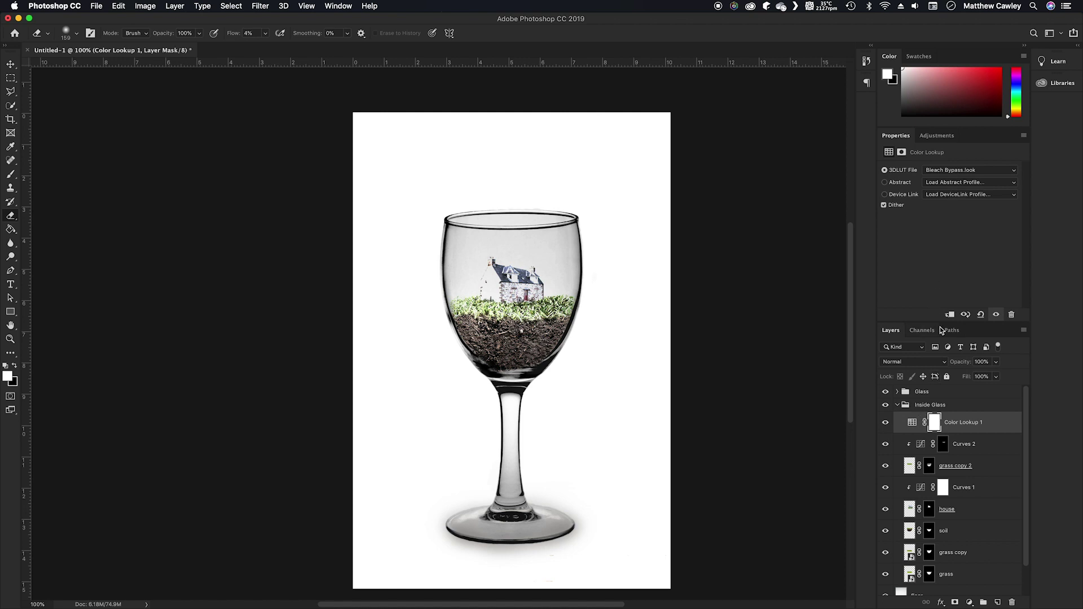
# Step: Move the Color Lookup adjustment above the Inside Glass group and clip it to that group
pyautogui.moveTo(953, 424); pyautogui.dragTo(956, 400)
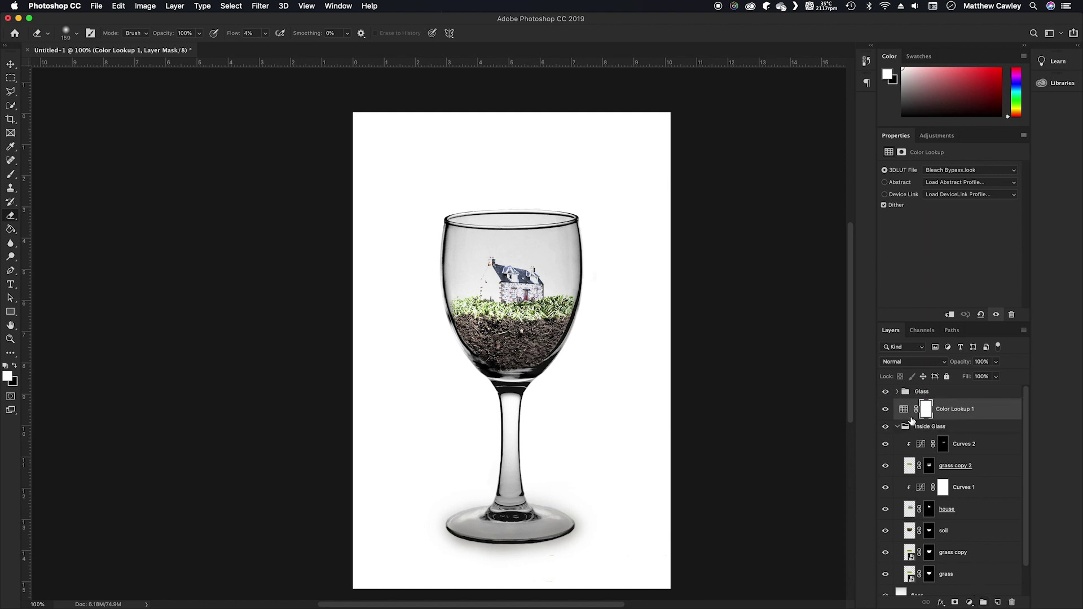
pyautogui.click(959, 414)
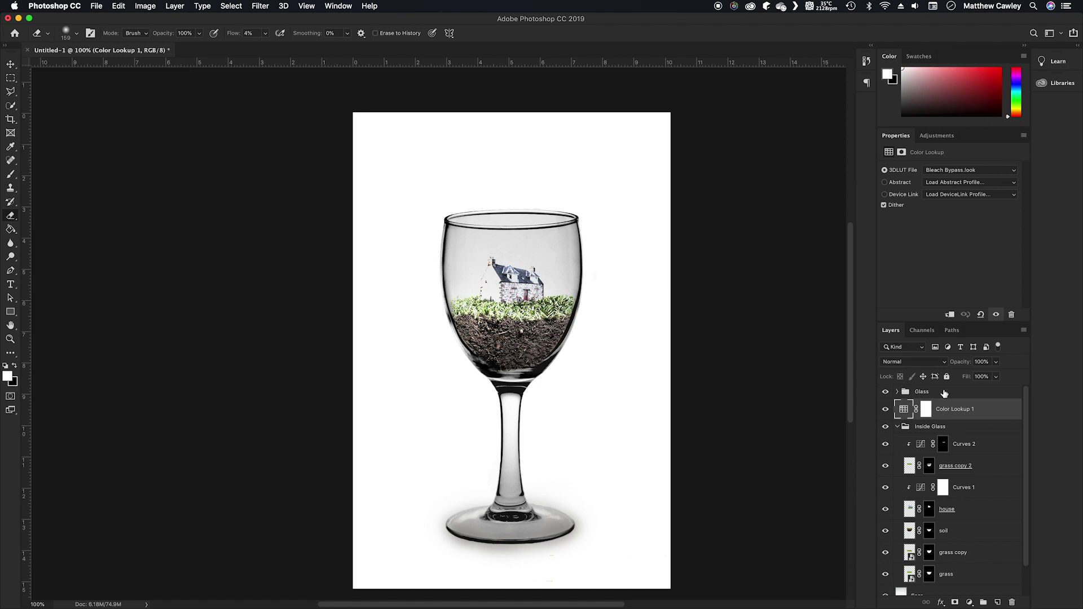
pyautogui.click(950, 315)
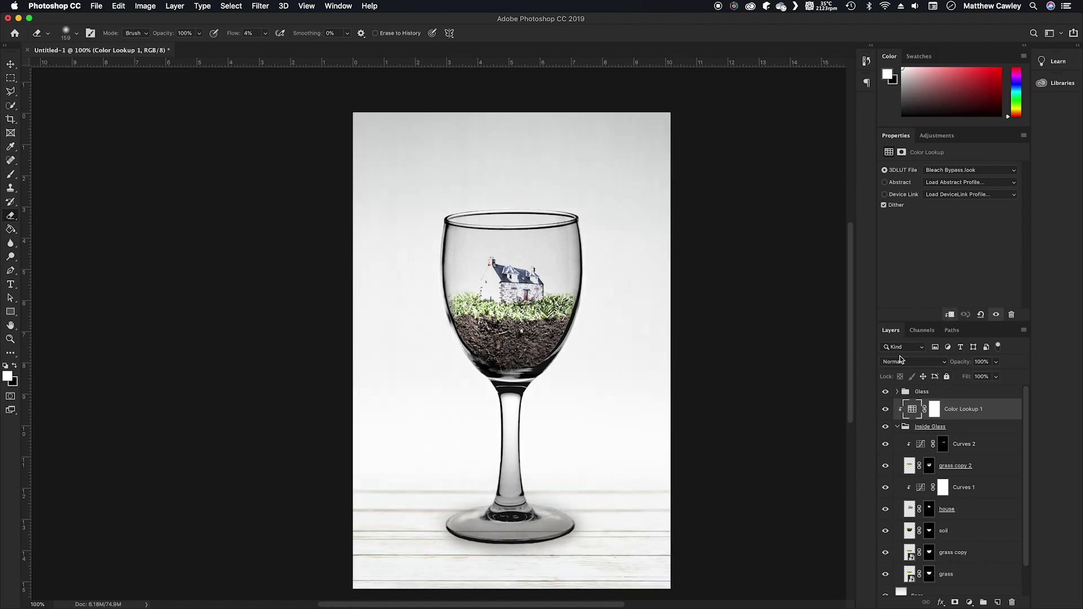
# Step: Try the DropBlues.3DL and FoggyNight.3DL 3D LUTs on the Color Lookup adjustment
pyautogui.click(954, 176)
pyautogui.click(939, 208)
pyautogui.click(960, 170)
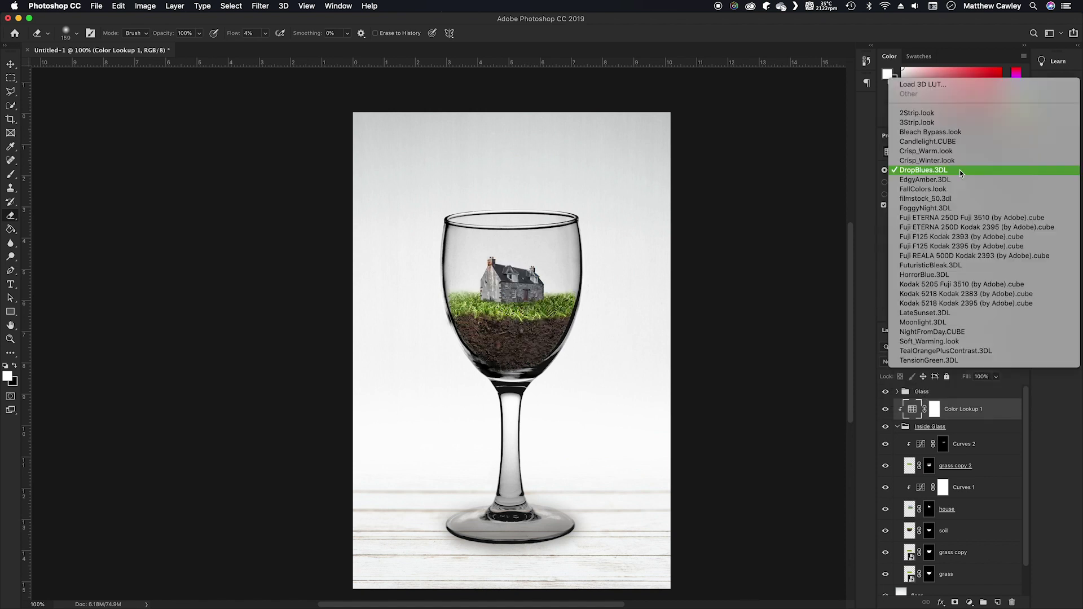
pyautogui.click(941, 208)
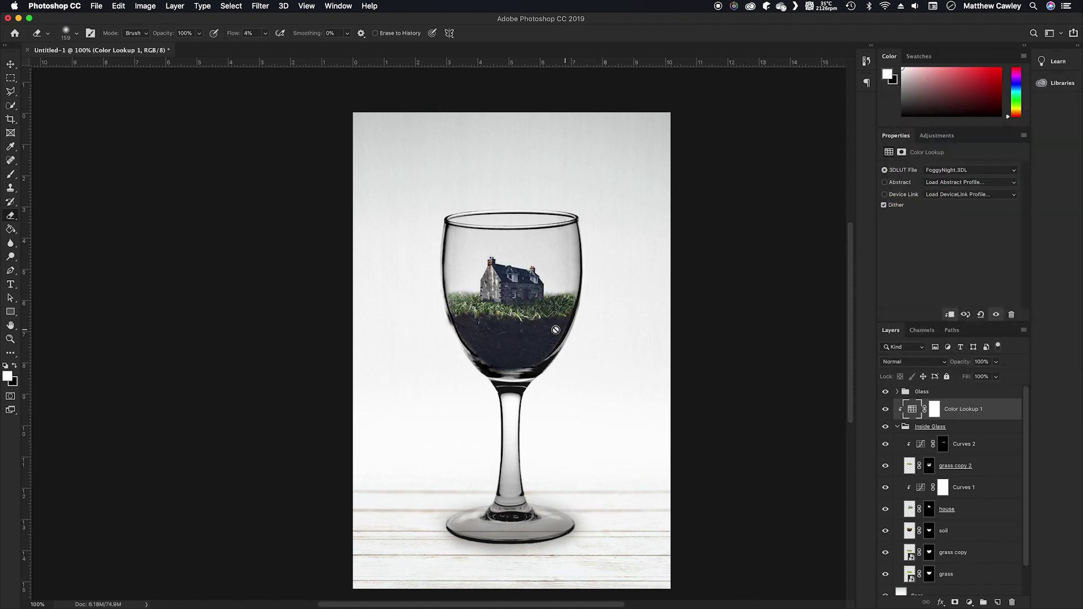
# Step: Switch the Color Lookup adjustment to the LateSunset.3DL LUT and reduce its fill to 53%
pyautogui.click(961, 170)
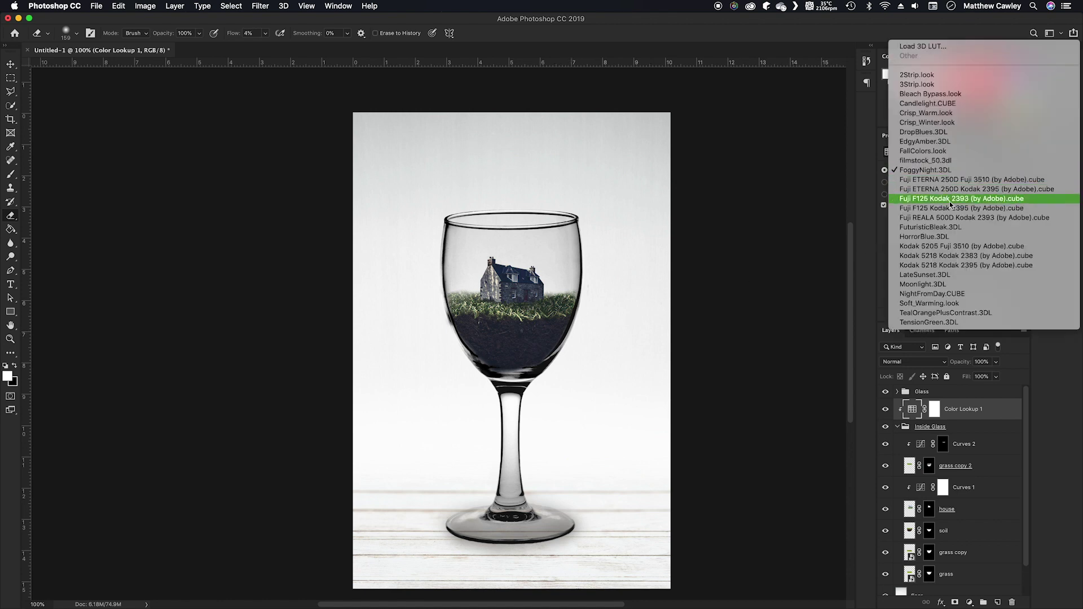
pyautogui.click(924, 274)
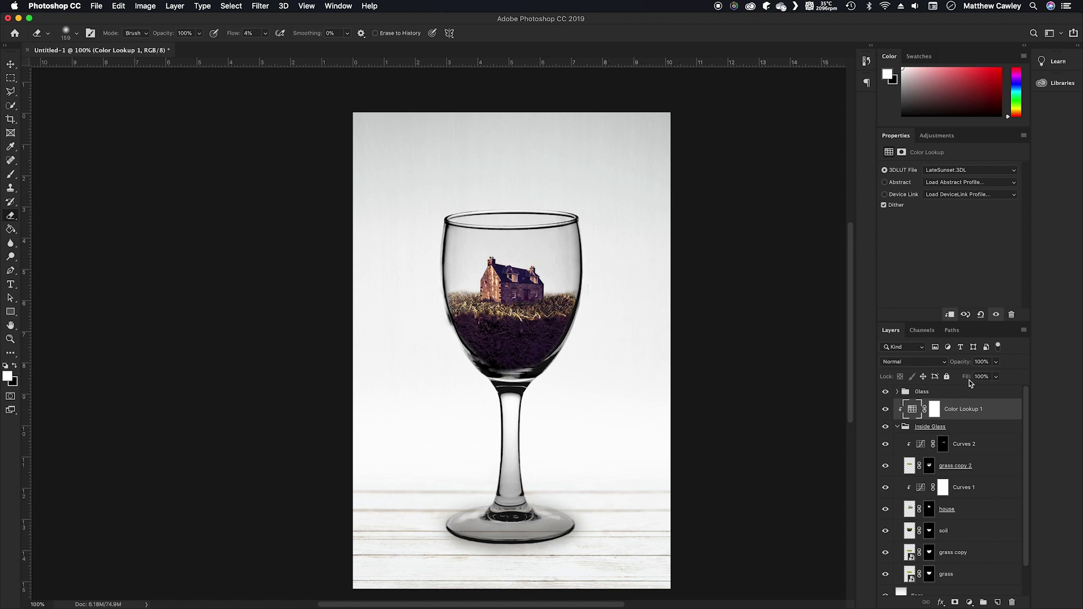
pyautogui.moveTo(969, 378)
pyautogui.mouseDown()
pyautogui.moveTo(946, 387)
pyautogui.moveTo(961, 383)
pyautogui.mouseUp()
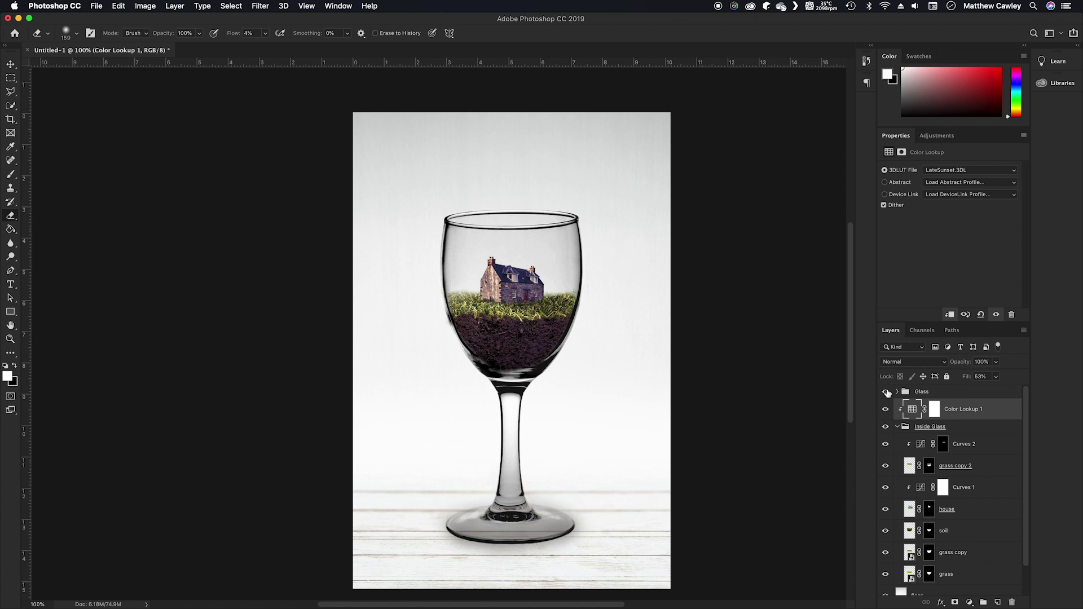
# Step: Compare the image with and without the Color Lookup, and duplicate the adjustment above the Glass group so it grades the whole image
pyautogui.click(886, 409)
pyautogui.click(887, 409)
pyautogui.click(887, 410)
pyautogui.click(887, 409)
pyautogui.moveTo(964, 417)
pyautogui.mouseDown()
pyautogui.moveTo(996, 597)
pyautogui.moveTo(958, 383)
pyautogui.moveTo(955, 393)
pyautogui.moveTo(965, 379)
pyautogui.mouseUp()
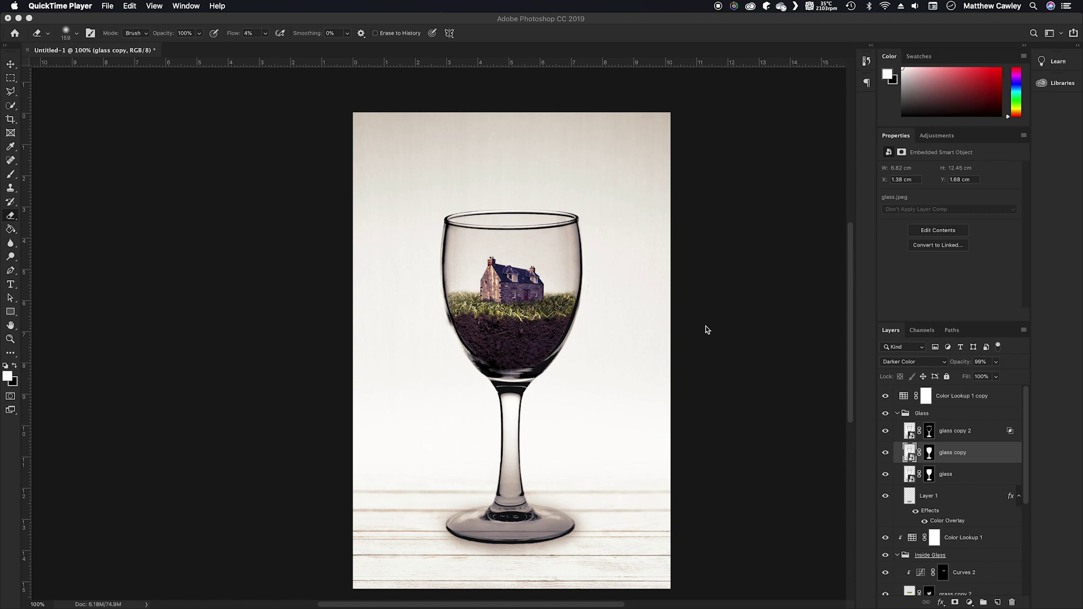
# Step: Paint white on the glass copy 2 layer mask with a 65 px brush at 10% flow to strengthen the glass reflections over the contents
pyautogui.click(948, 431)
pyautogui.click(942, 434)
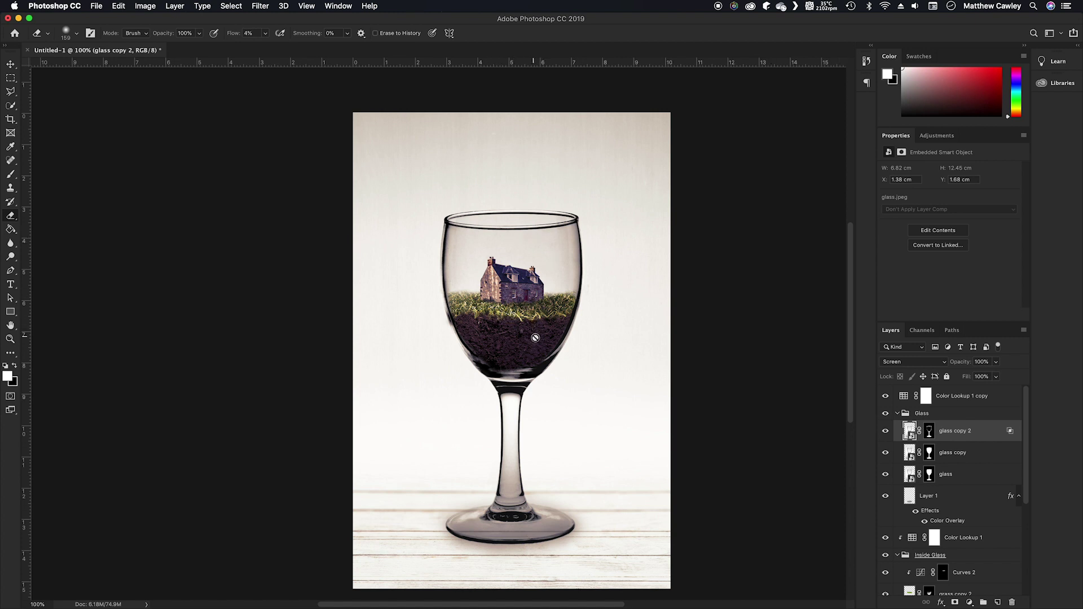
pyautogui.click(10, 175)
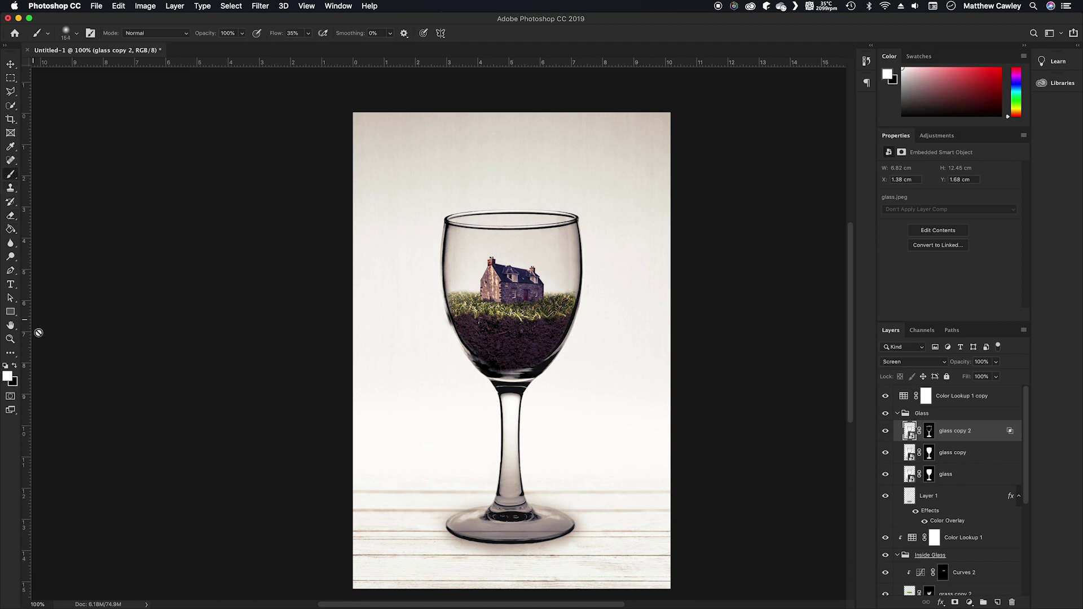
pyautogui.hotkey('shift', '1')
pyautogui.click(930, 432)
pyautogui.rightClick(673, 320)
pyautogui.moveTo(641, 331); pyautogui.dragTo(618, 336)
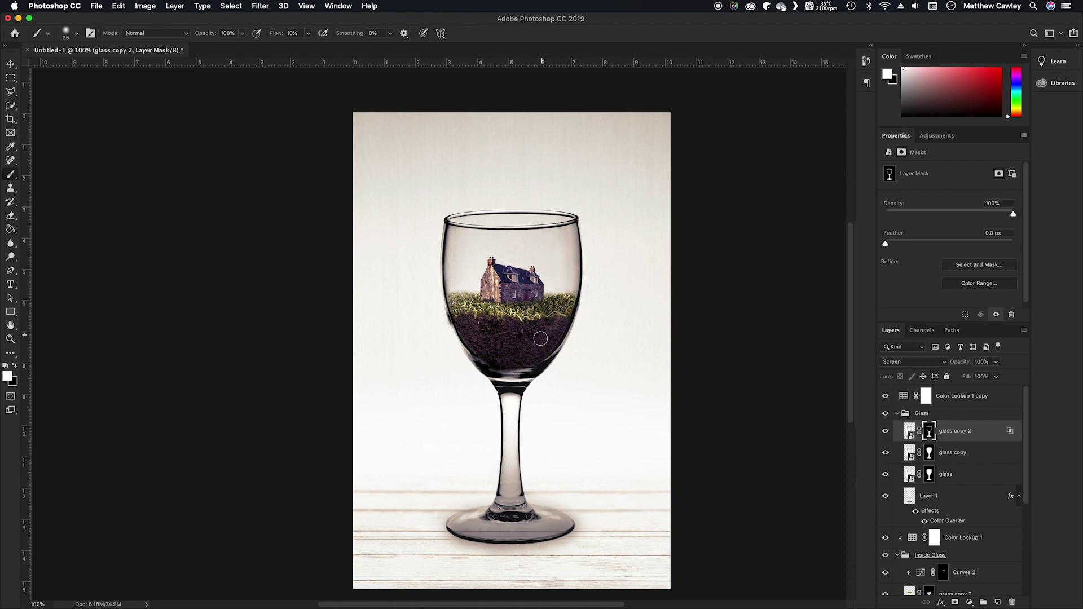
pyautogui.press('super+z')
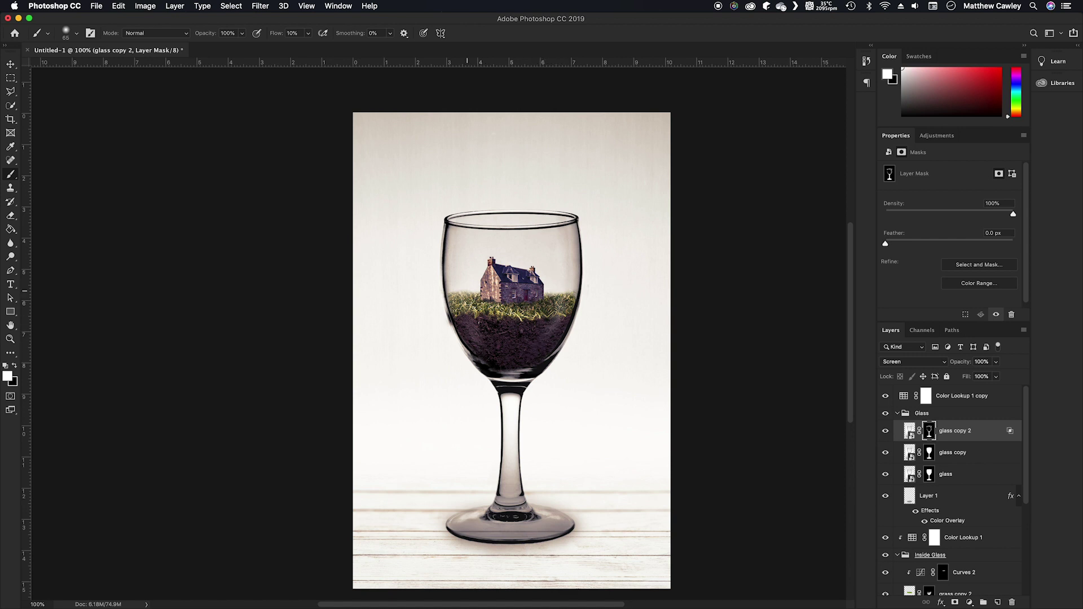
pyautogui.press('super+minus')
pyautogui.press('super+plus')
pyautogui.press('x')
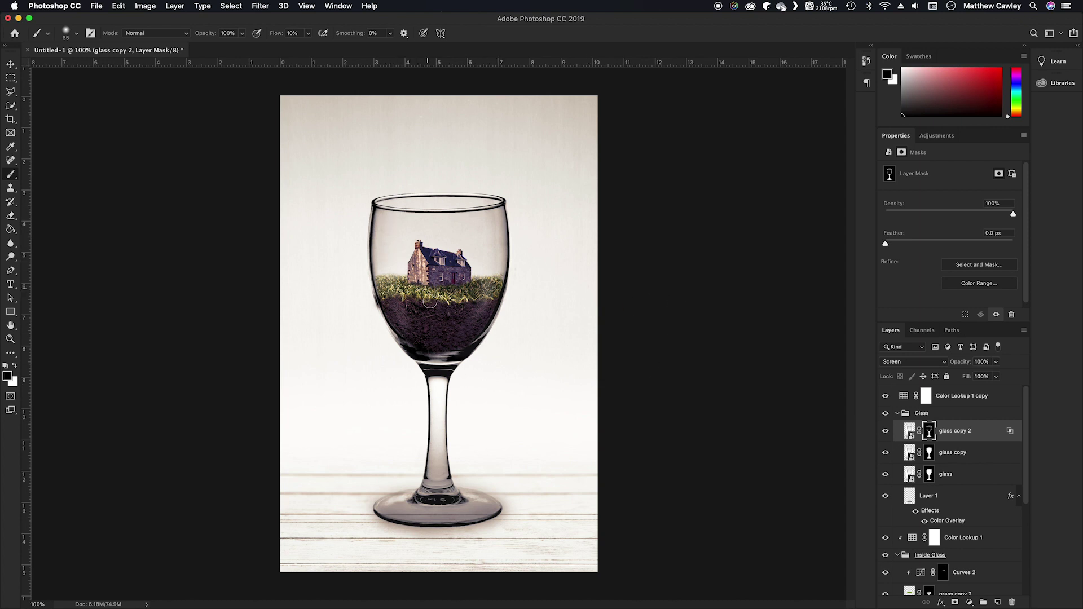
pyautogui.press('x')
pyautogui.press('x')
pyautogui.press('x')
# Step: Isolate the floor layer and reveal only the base glass layer and its shadow over it to review the first build stage
pyautogui.moveTo(1025, 424); pyautogui.dragTo(1025, 596)
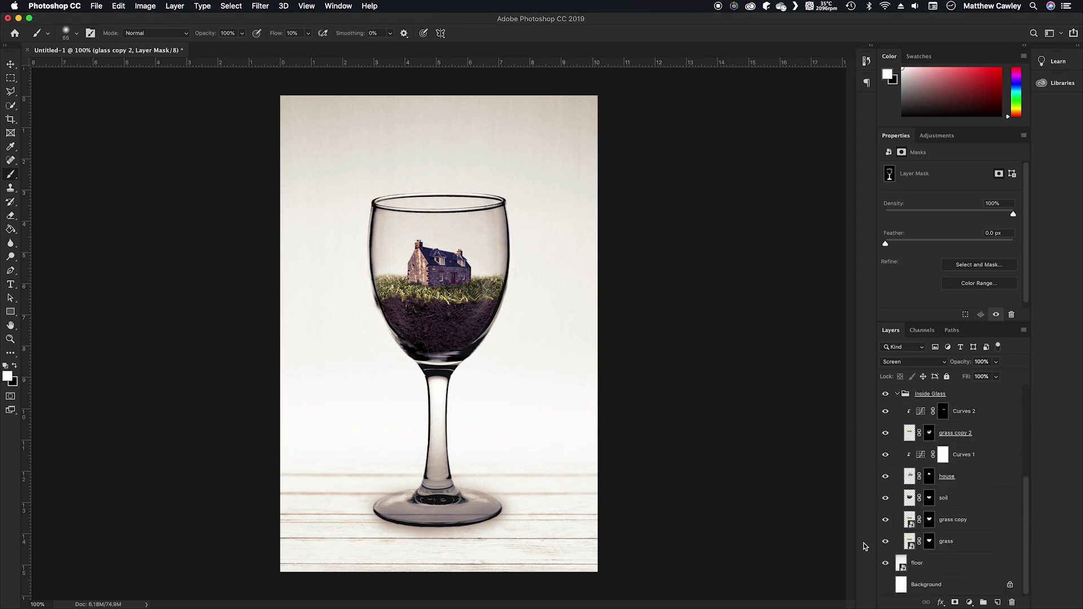
pyautogui.keyDown('alt'); pyautogui.click(886, 563); pyautogui.keyUp('alt')
pyautogui.moveTo(1026, 535); pyautogui.dragTo(1024, 443)
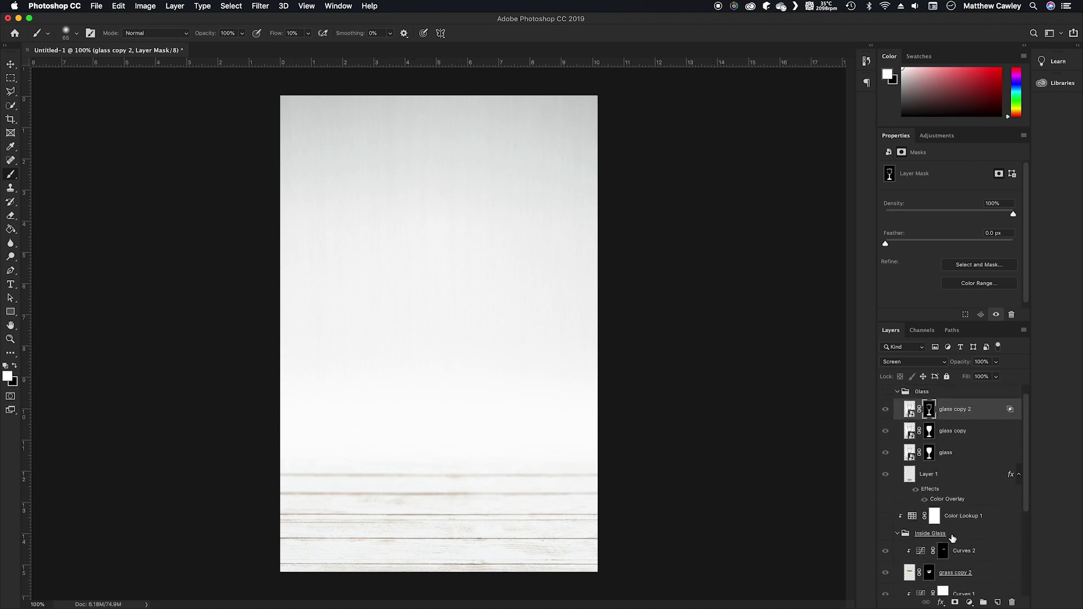
pyautogui.click(888, 455)
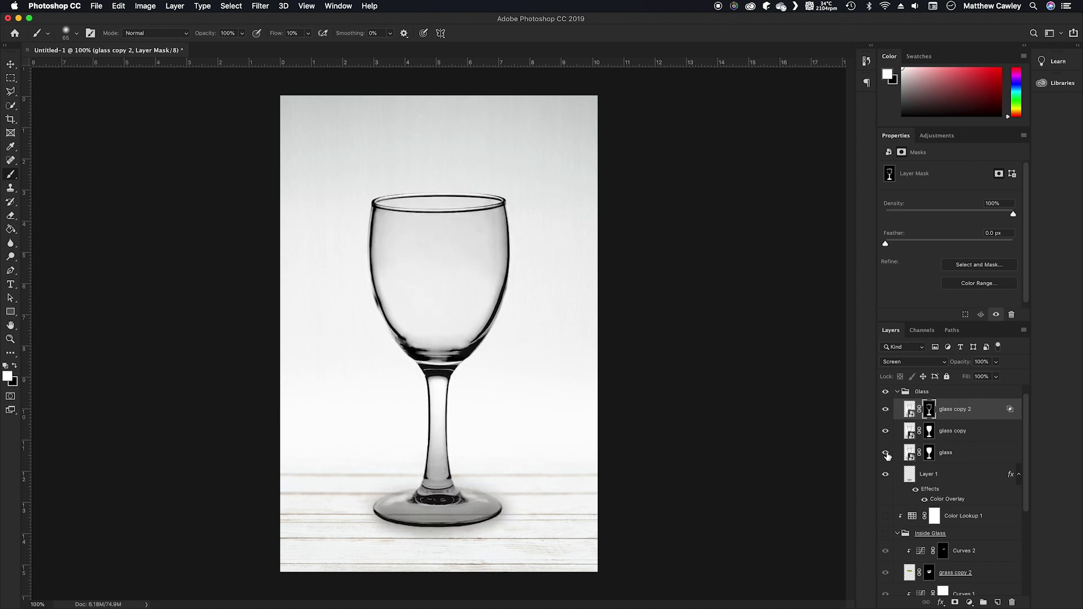
pyautogui.click(885, 431)
pyautogui.click(885, 409)
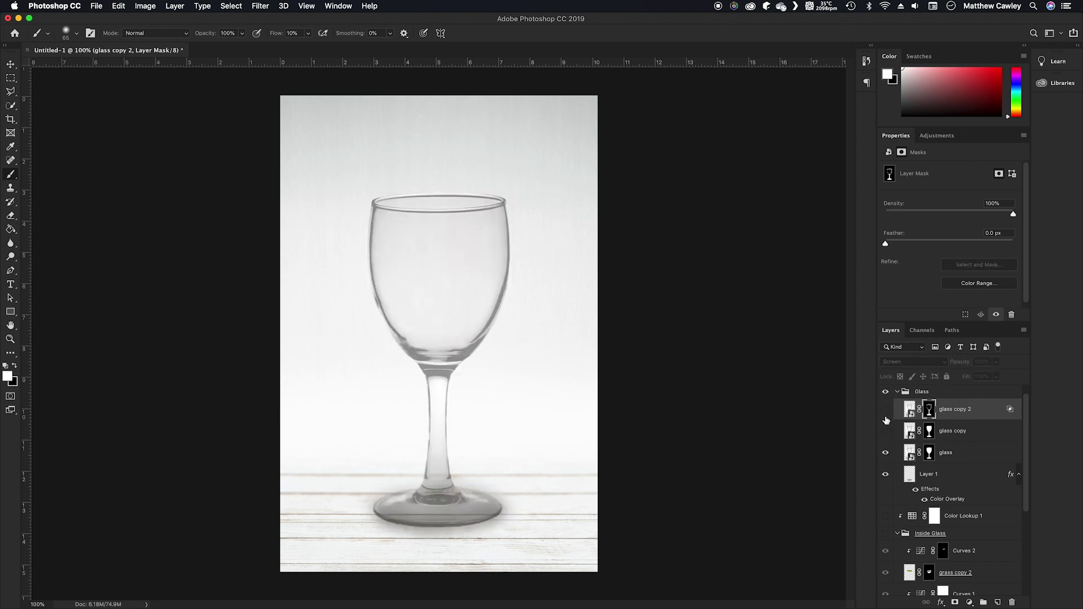
pyautogui.click(935, 455)
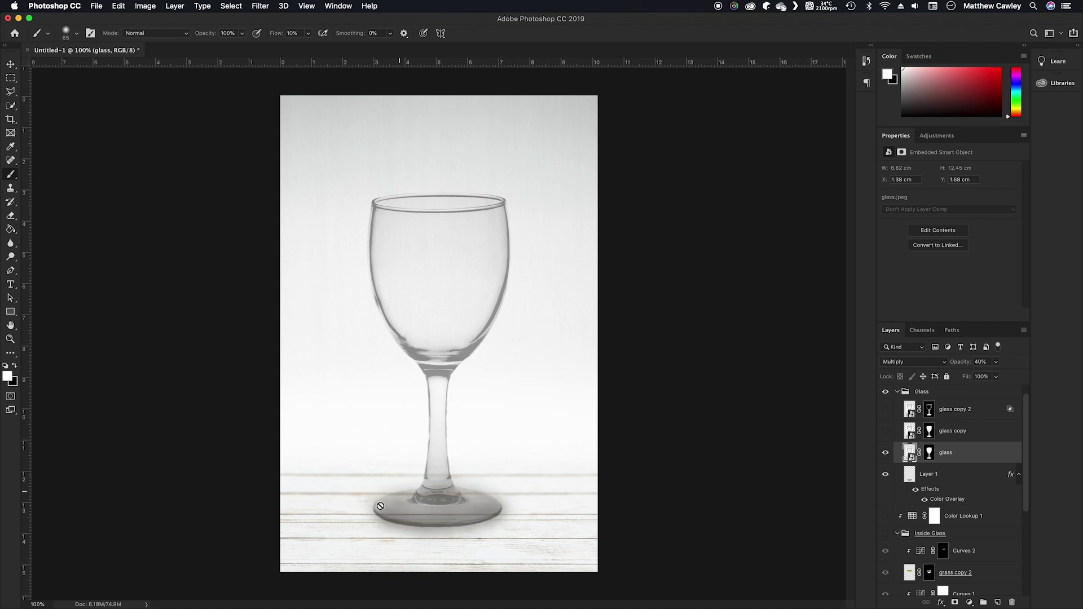
pyautogui.moveTo(1027, 489)
pyautogui.mouseDown()
pyautogui.moveTo(1018, 575)
pyautogui.moveTo(1019, 472)
pyautogui.mouseUp()
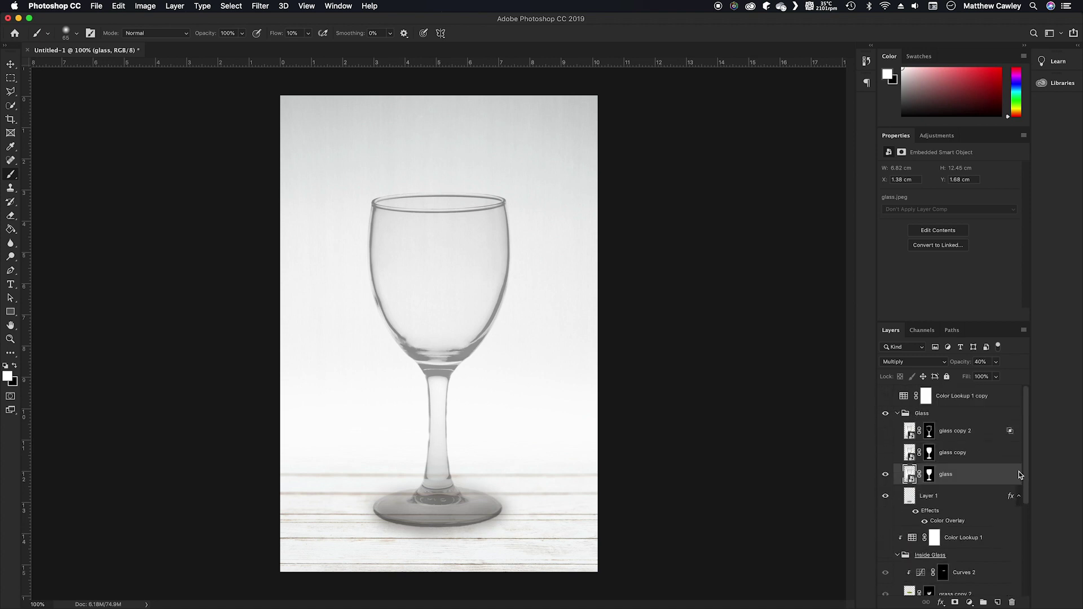
# Step: Reveal the glass copy and glass copy 2 layers in turn to review how they build up the glass
pyautogui.click(885, 453)
pyautogui.click(969, 449)
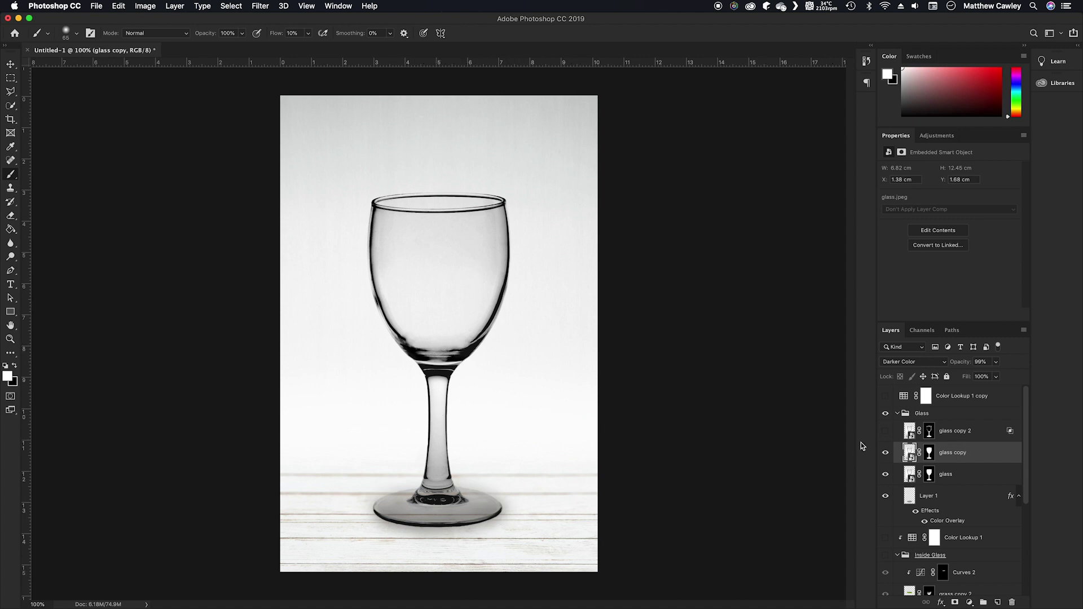
pyautogui.click(885, 431)
pyautogui.click(944, 430)
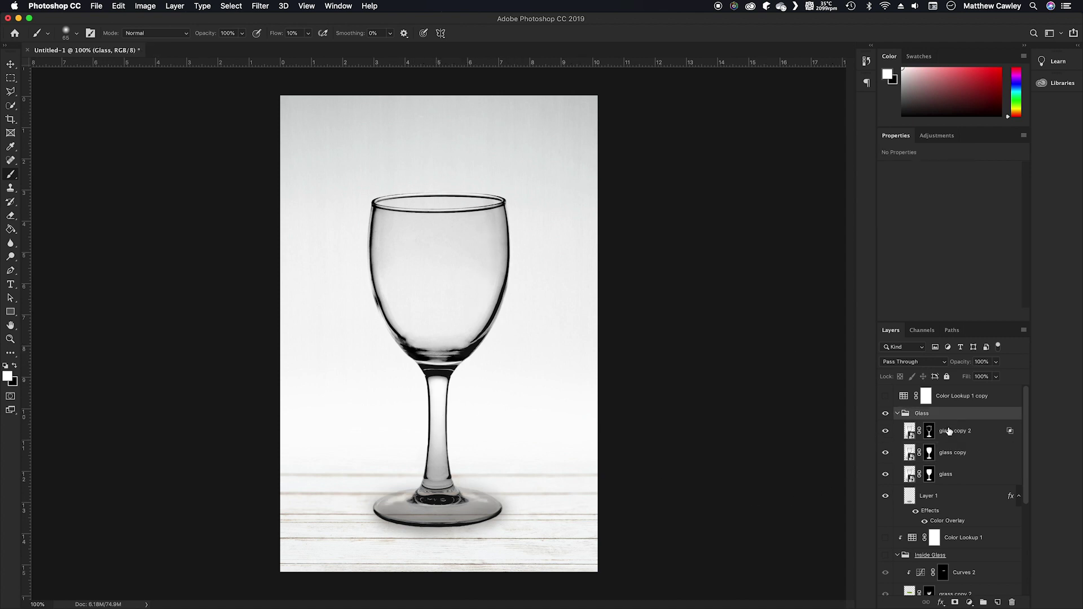
# Step: Reveal the soil alone inside the glass, followed by the grass copy and grass layers
pyautogui.moveTo(1023, 431); pyautogui.dragTo(1023, 534)
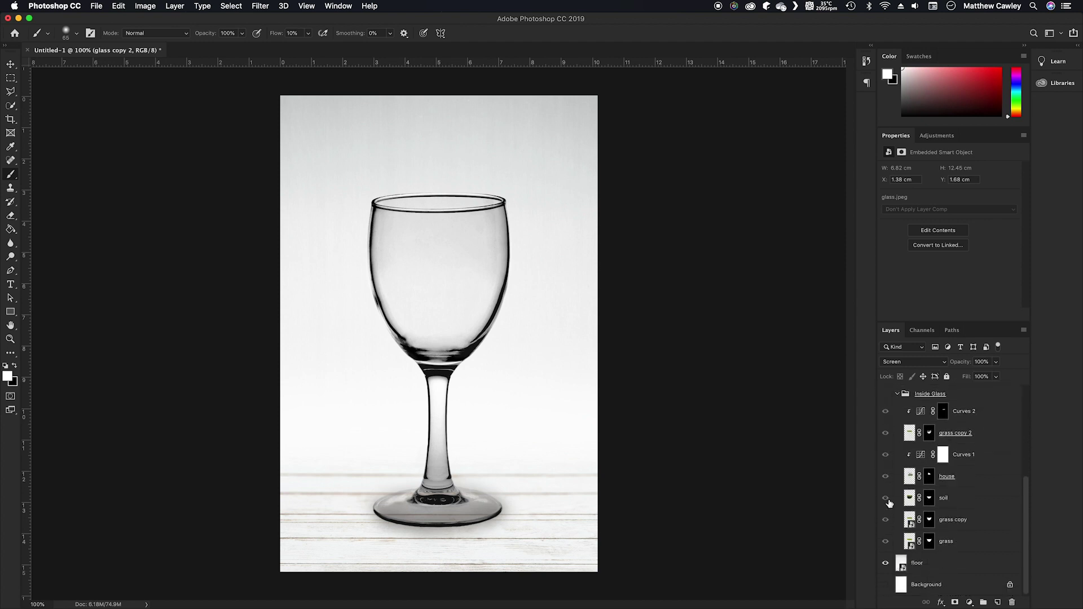
pyautogui.click(885, 519)
pyautogui.moveTo(883, 543); pyautogui.dragTo(885, 411)
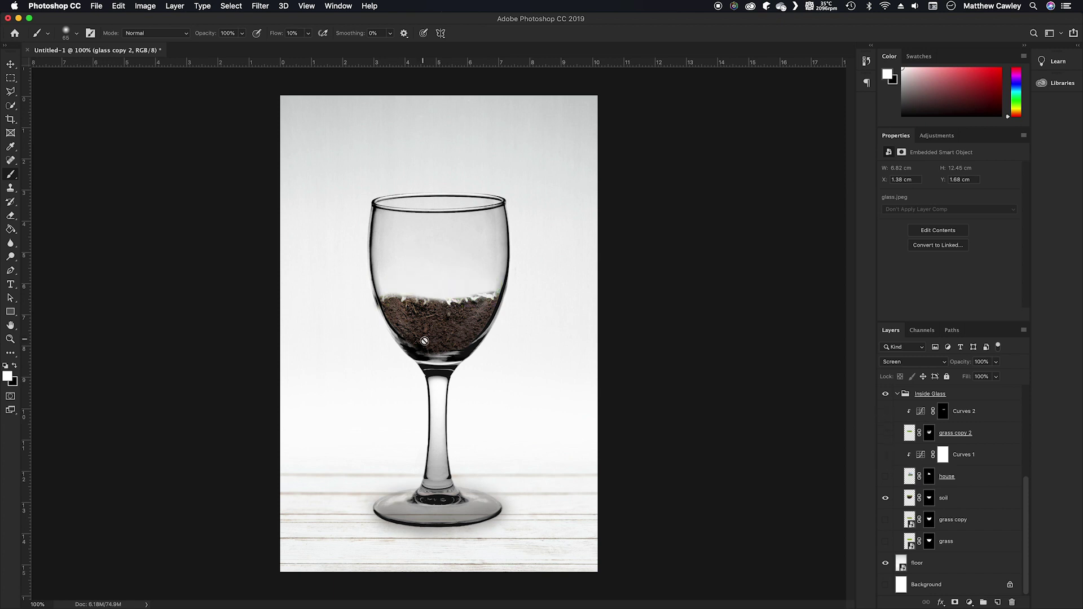
pyautogui.click(886, 520)
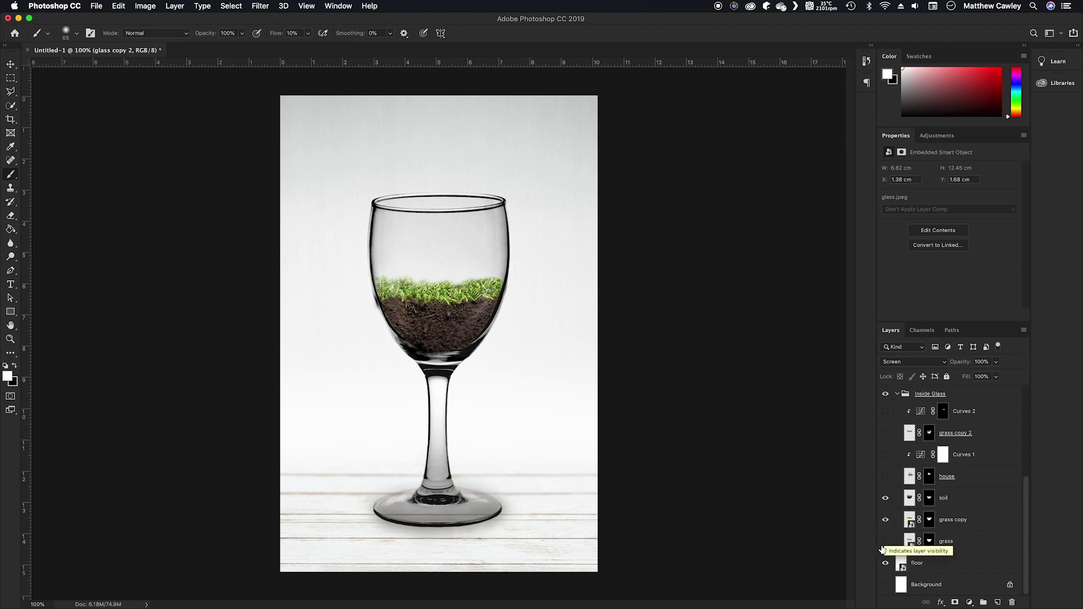
pyautogui.click(884, 543)
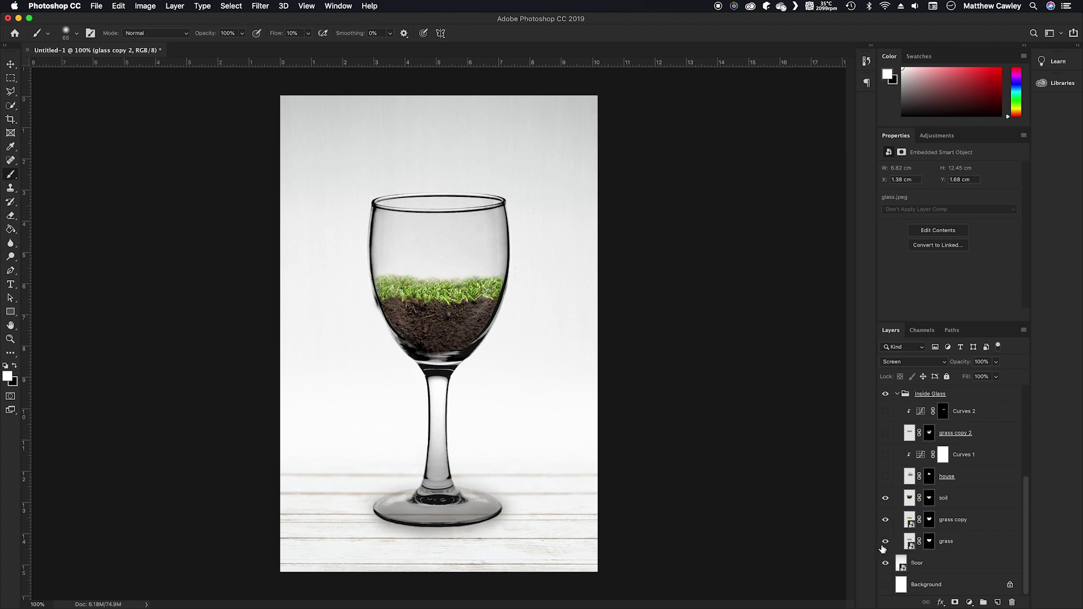
# Step: Reveal the house, the grass copy 2 layer in front of it, and both clipped Curves adjustments
pyautogui.click(885, 477)
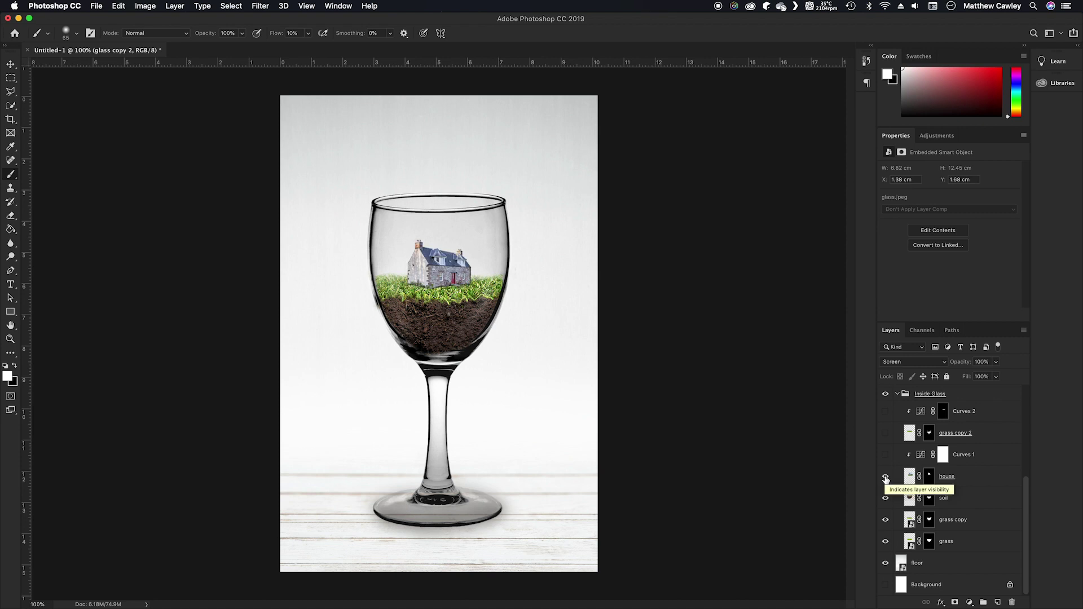
pyautogui.click(886, 434)
pyautogui.click(886, 434)
pyautogui.click(885, 434)
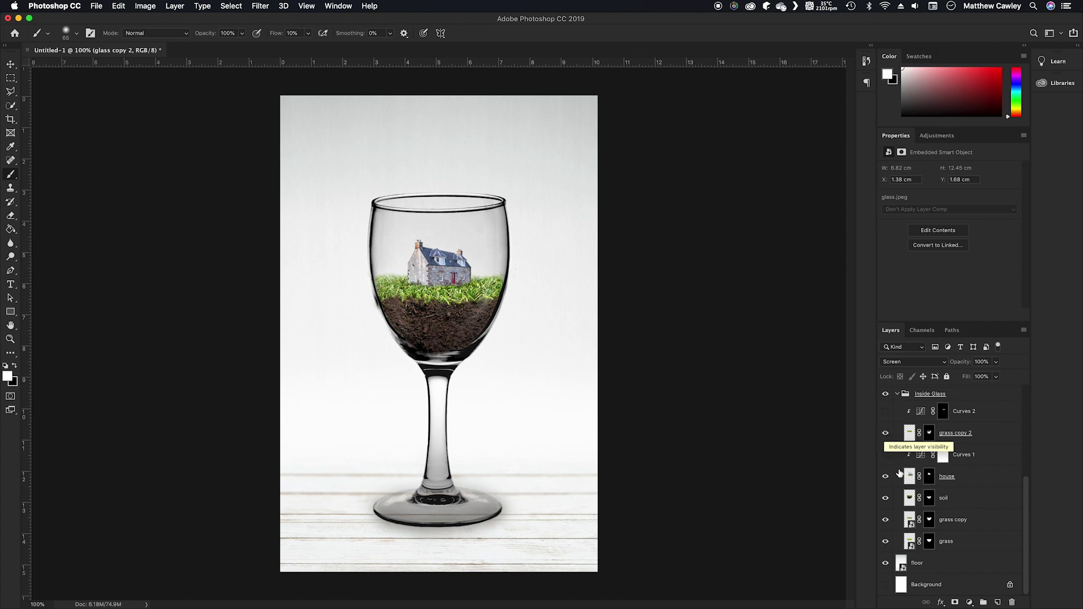
pyautogui.click(886, 455)
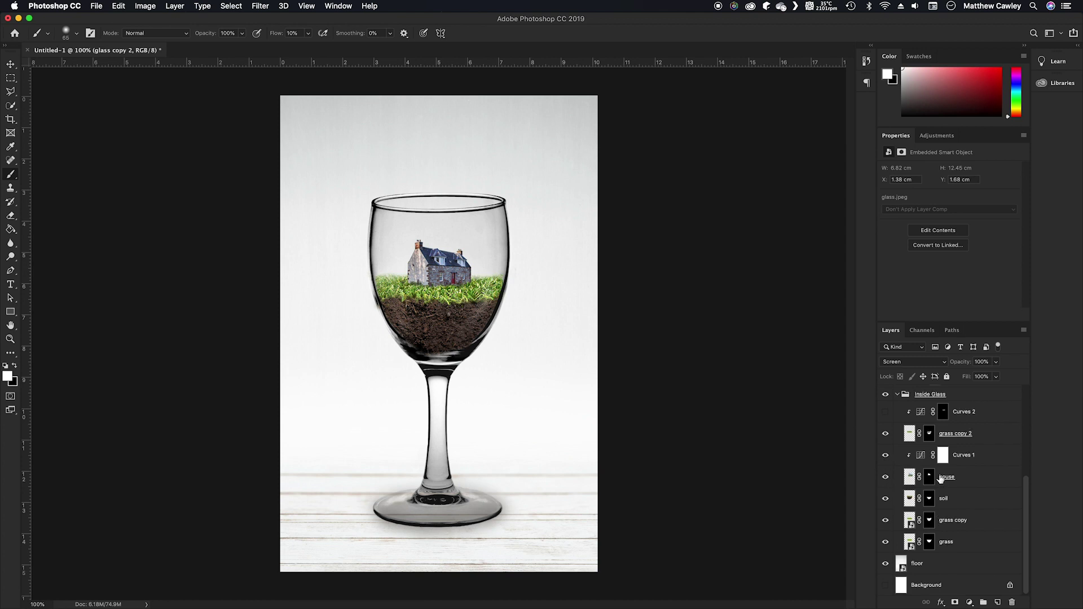
pyautogui.scroll(1, 902, 446)
pyautogui.click(884, 415)
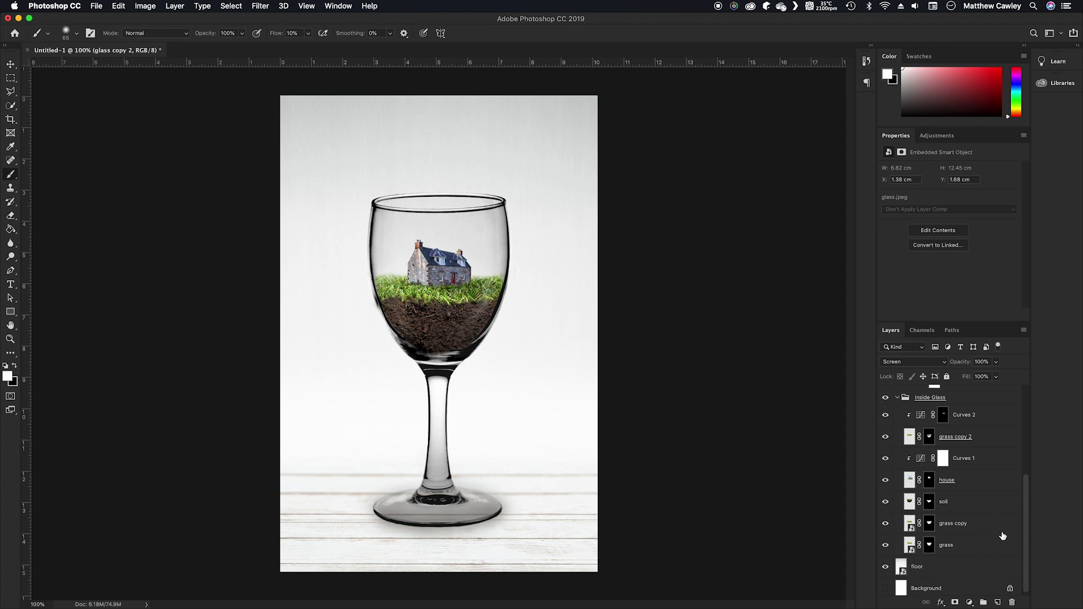
# Step: Toggle the base shadow layer to compare it, and turn both Color Lookup adjustments back on
pyautogui.scroll(5, 981, 507)
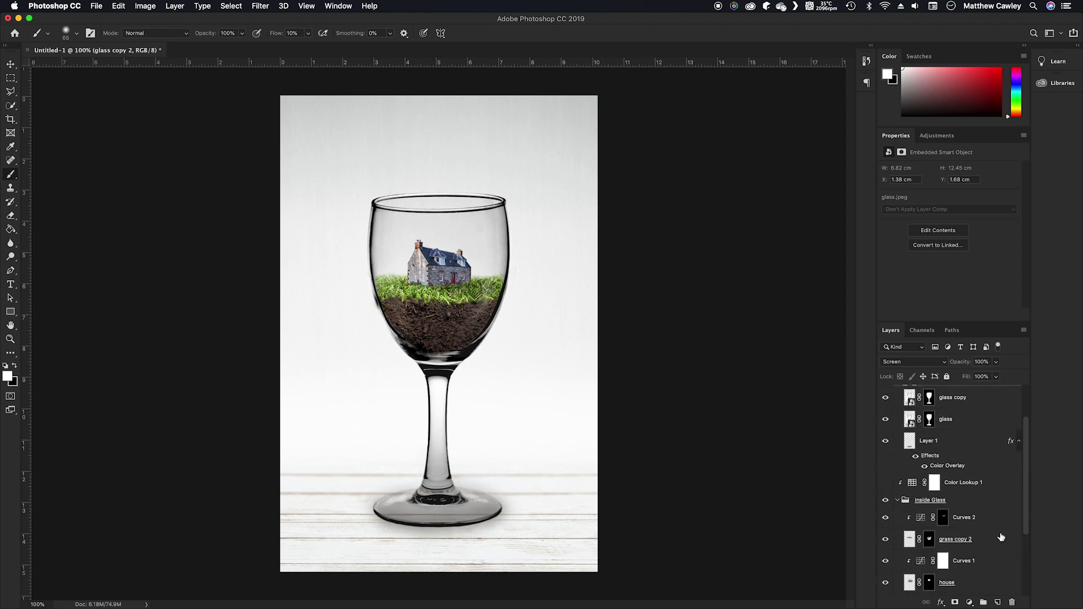
pyautogui.click(886, 440)
pyautogui.click(885, 440)
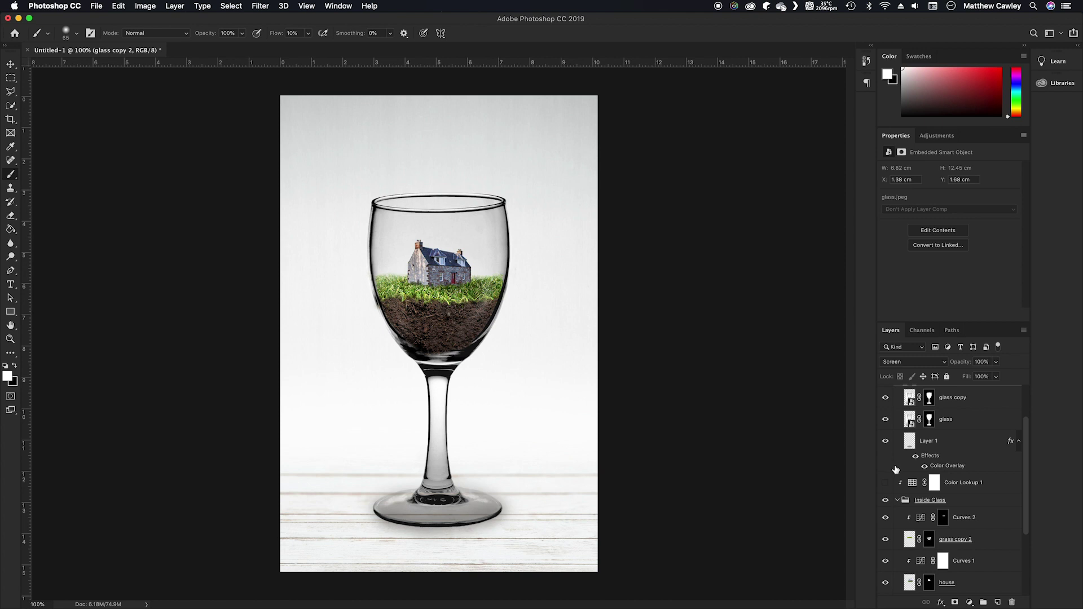
pyautogui.click(886, 484)
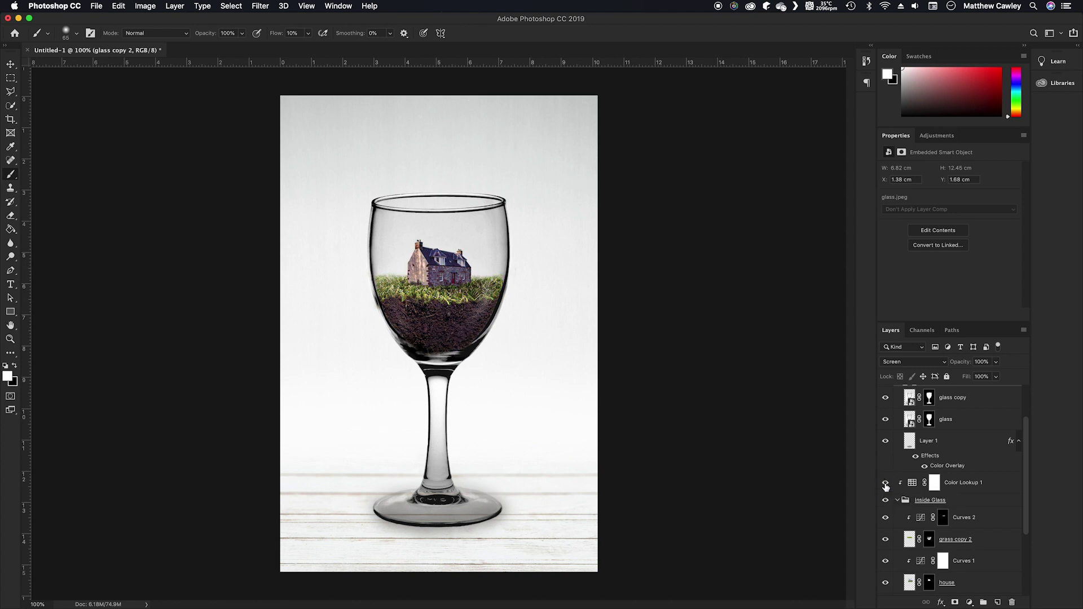
pyautogui.scroll(3, 883, 492)
pyautogui.click(885, 389)
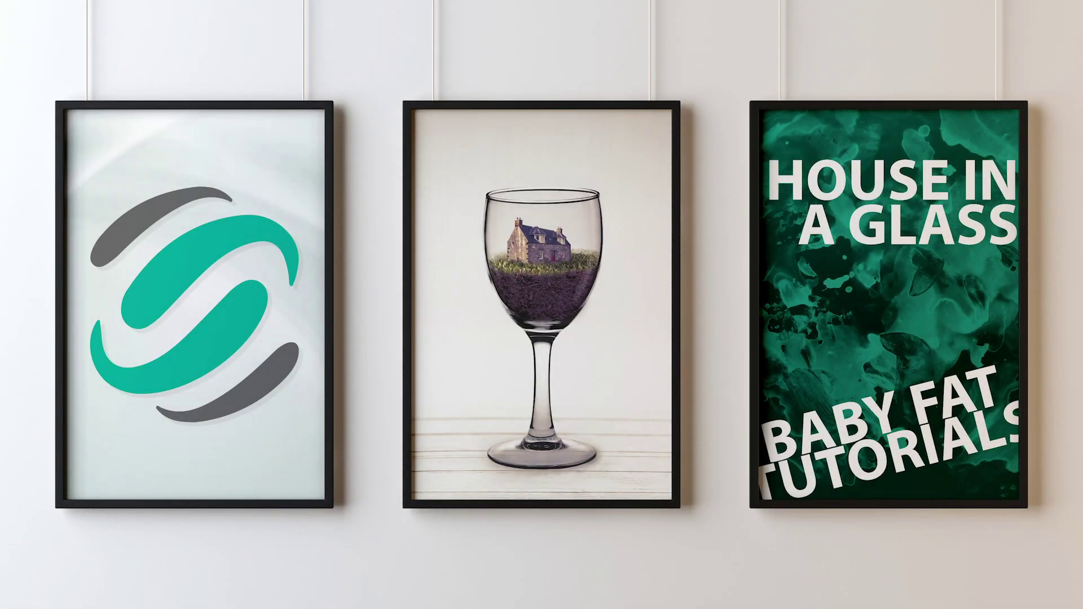